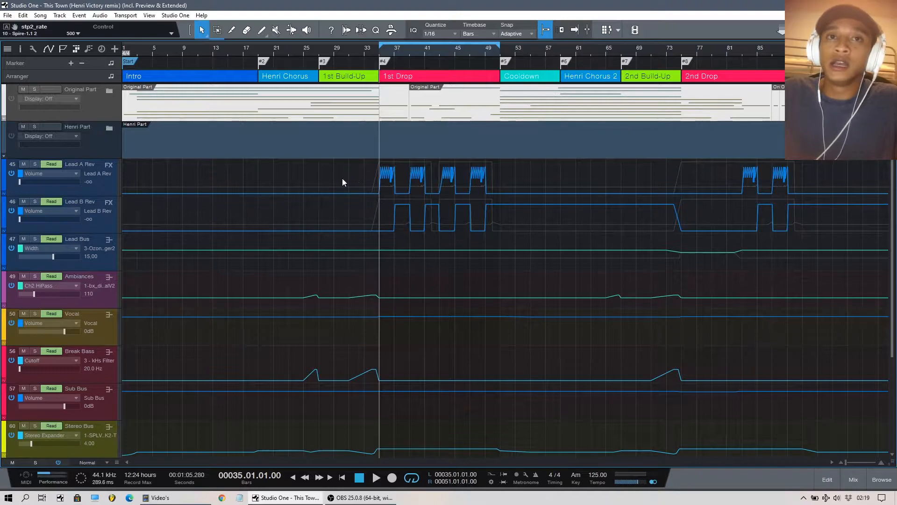
Look over the arrangement and compare the Original Part and Henri Part folder tracks
scroll(342, 178, "up", 4)
scroll(342, 178, "up", 1)
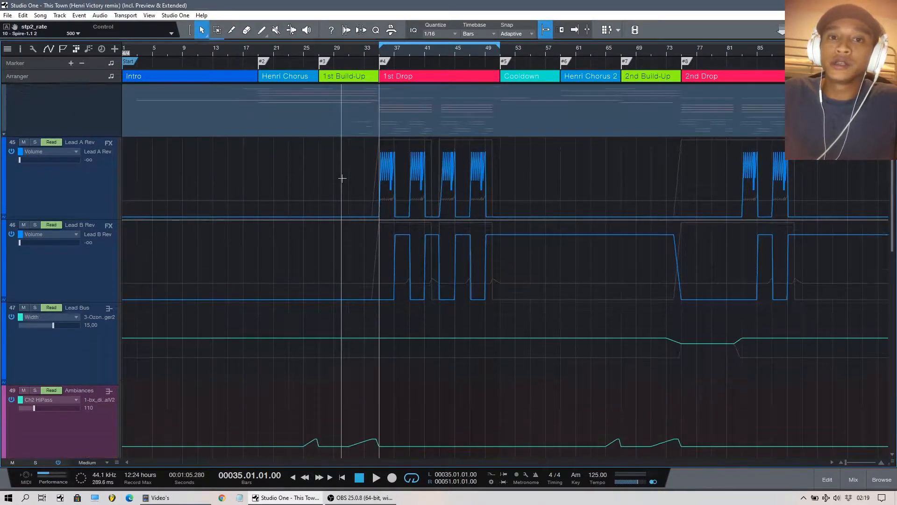
scroll(344, 209, "up", 3)
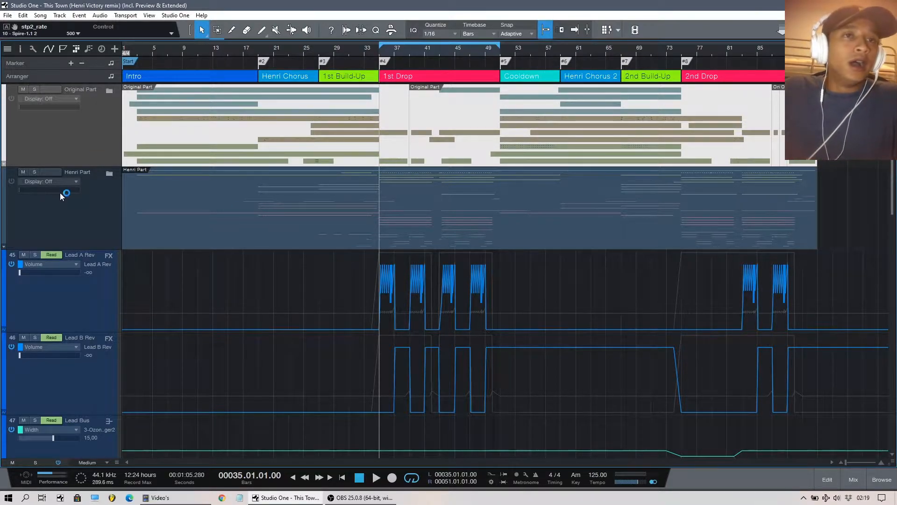
scroll(211, 196, "down", 1)
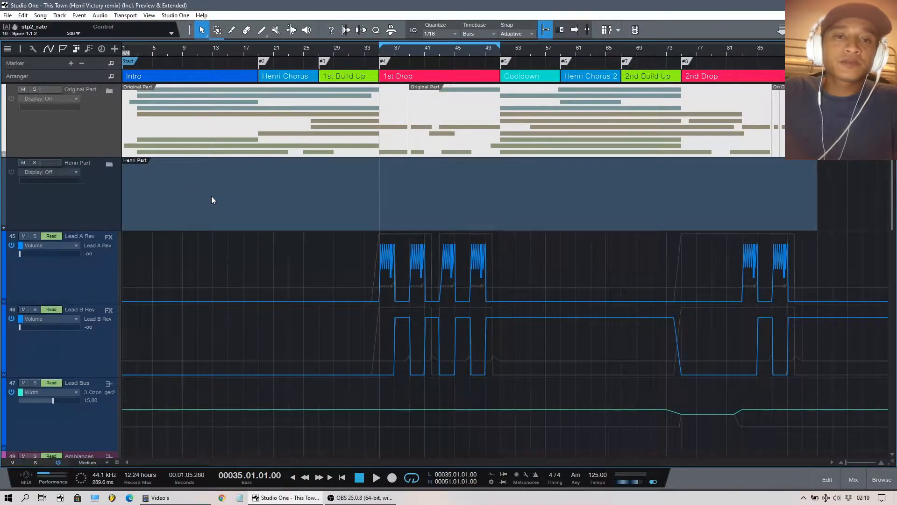
left_click(93, 195)
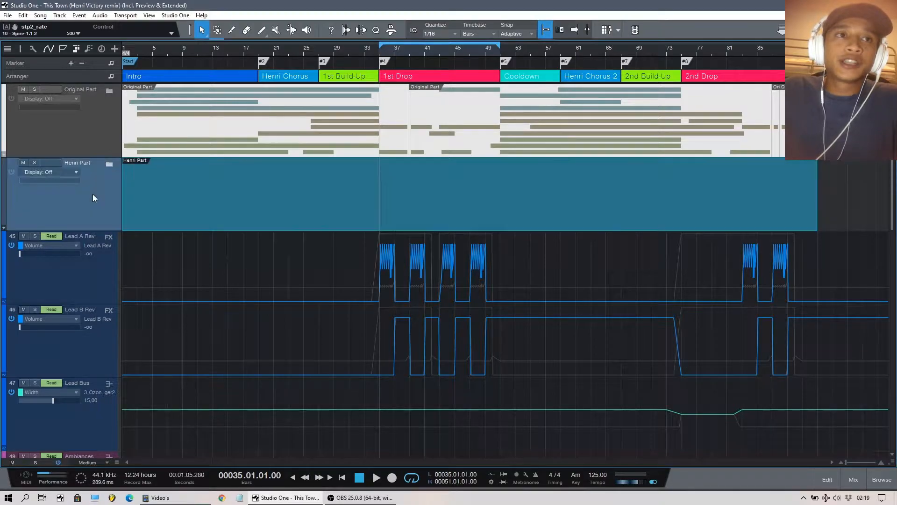
left_click(96, 124)
left_click(103, 195)
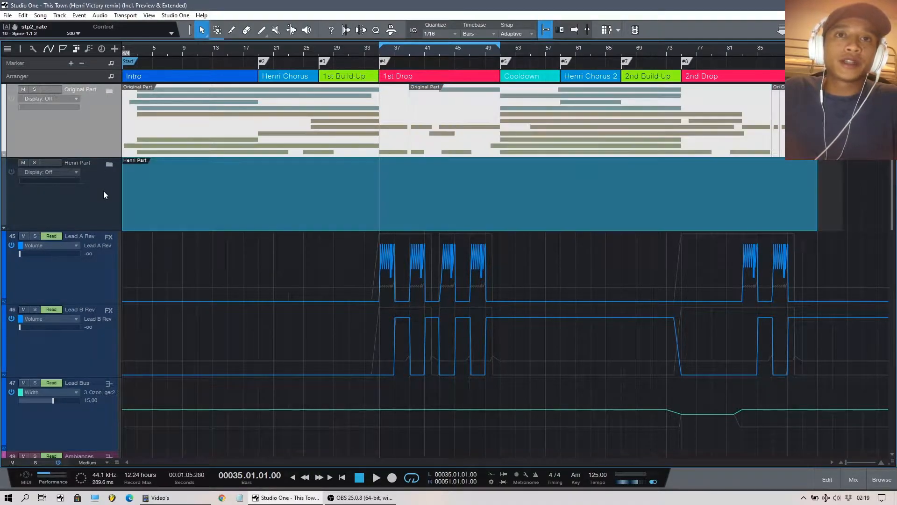
left_click(100, 134)
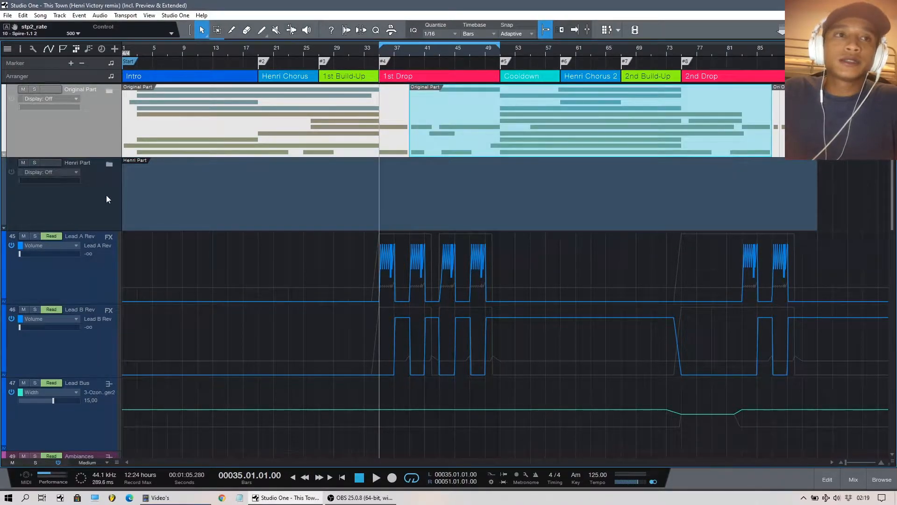
left_click(107, 199)
left_click(99, 127)
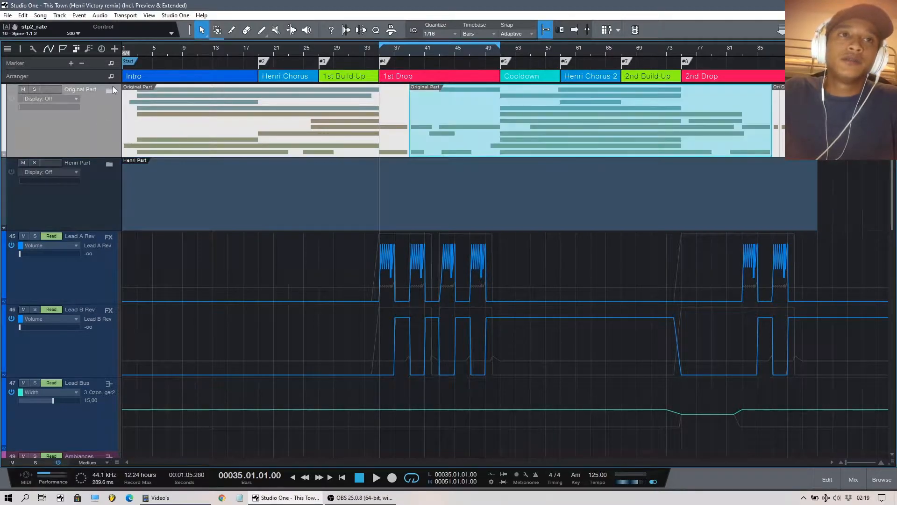
Expand the Original Part folder to examine its stem tracks, and collapse it again
left_click(110, 90)
scroll(439, 228, "down", 3)
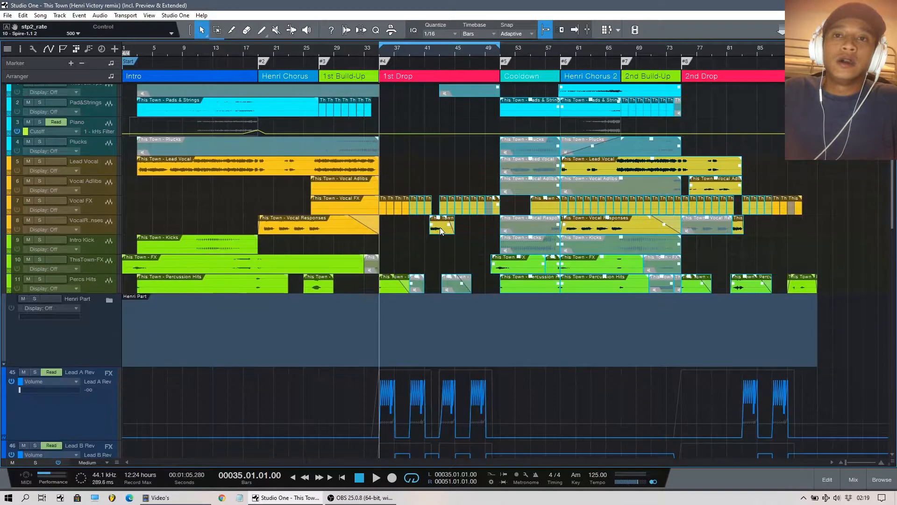
scroll(454, 164, "up", 3)
scroll(454, 208, "down", 3)
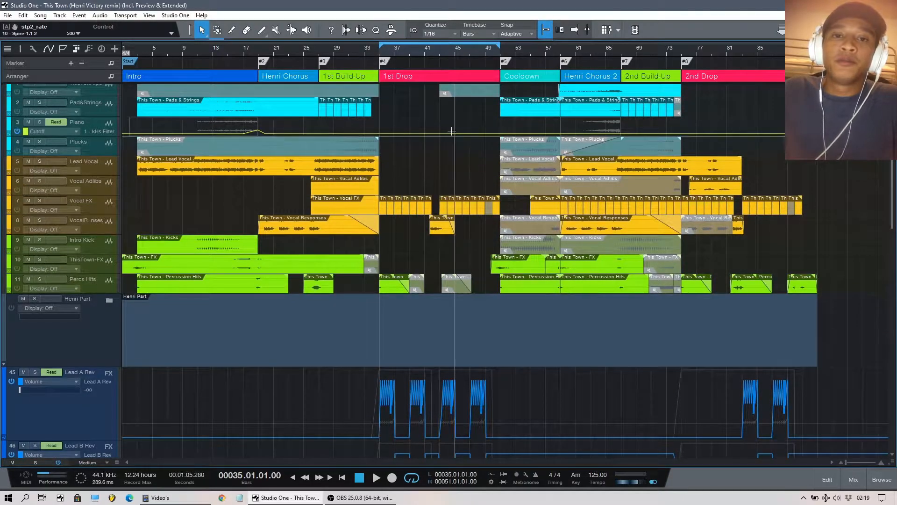
scroll(452, 132, "up", 3)
scroll(451, 132, "down", 4)
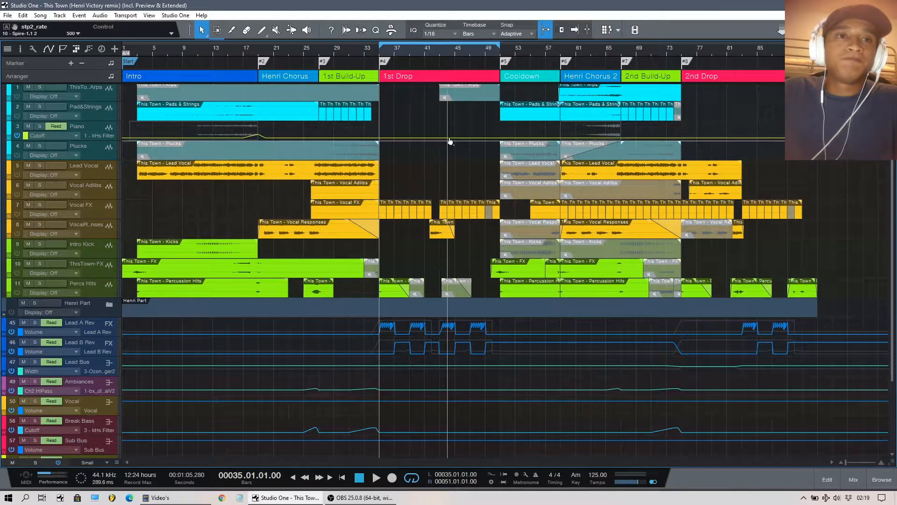
scroll(460, 168, "up", 1)
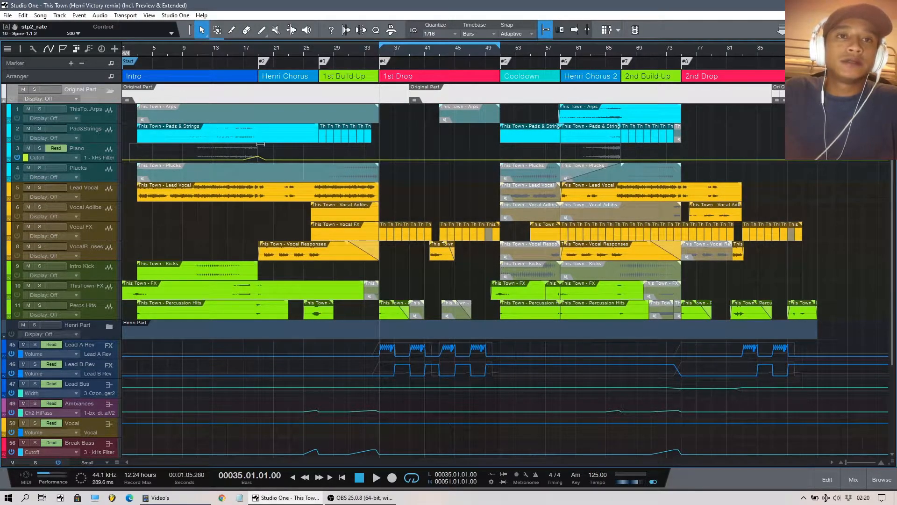
left_click(112, 91)
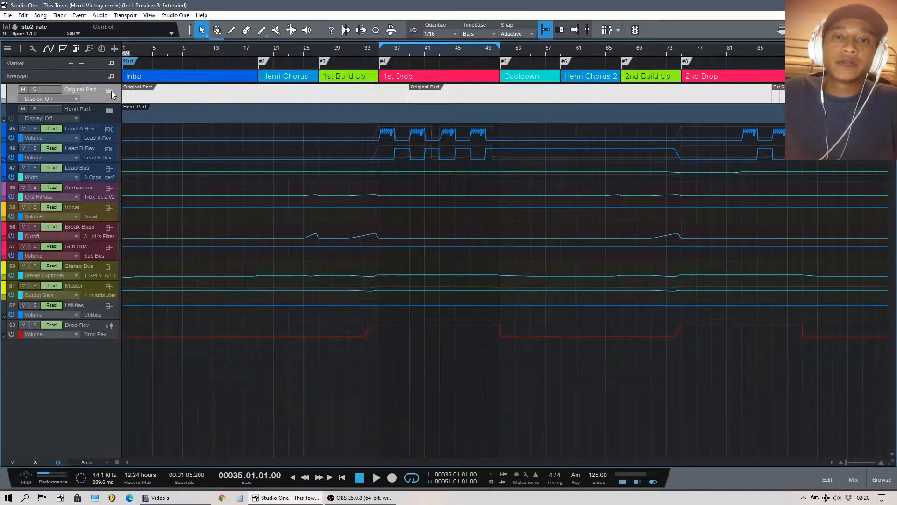
Expand the Henri Part folder and examine its tracks from the Final mix and drums down to the leads
left_click(108, 109)
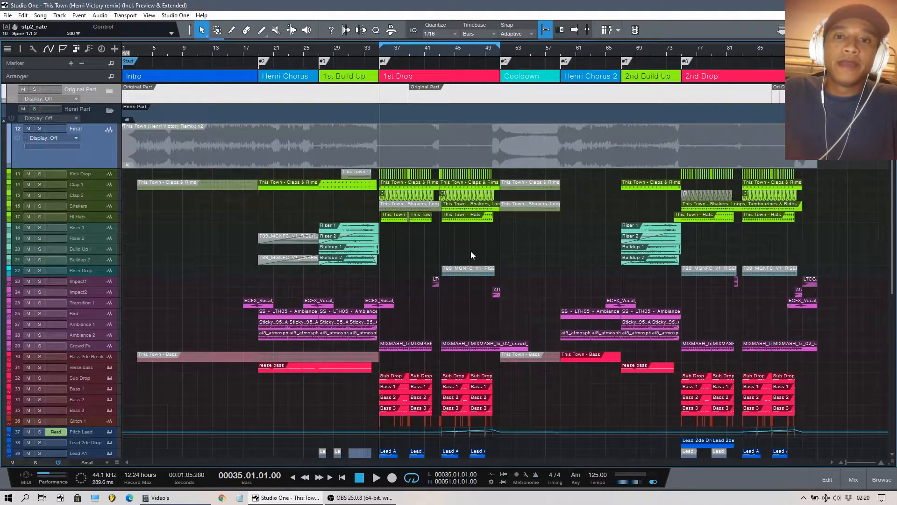
scroll(471, 251, "down", 1)
scroll(596, 203, "down", 1)
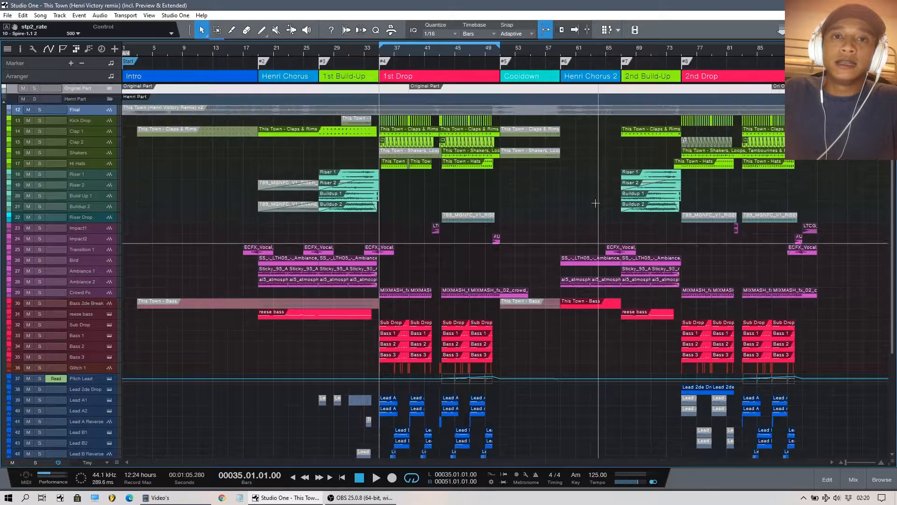
scroll(593, 208, "up", 1)
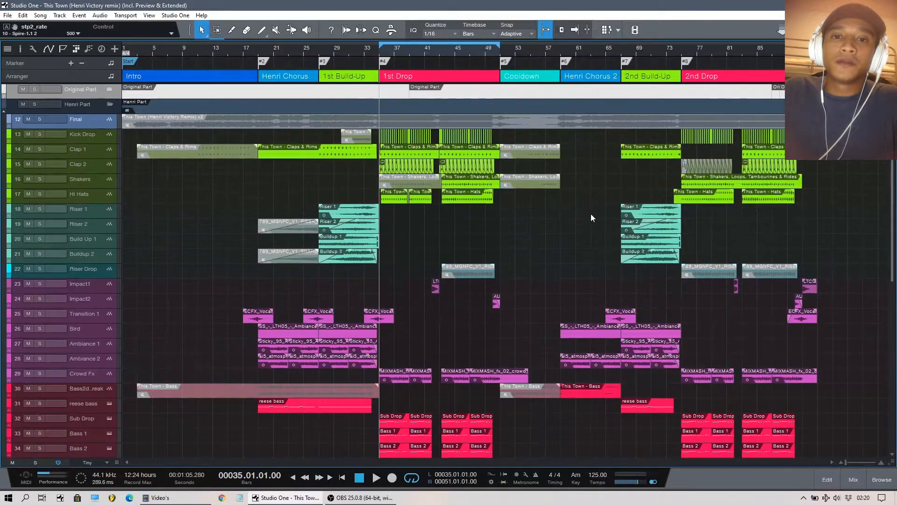
scroll(591, 214, "down", 2)
scroll(591, 214, "down", 1)
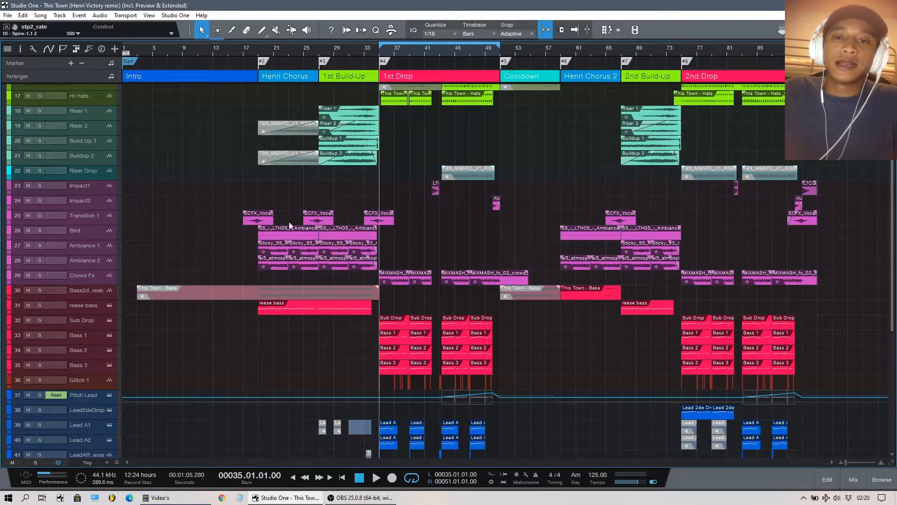
scroll(443, 246, "up", 2)
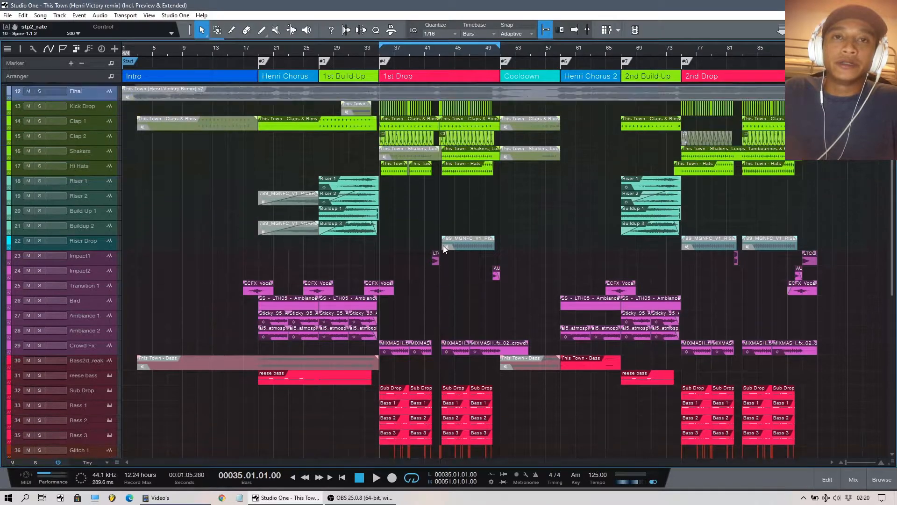
scroll(443, 245, "up", 1)
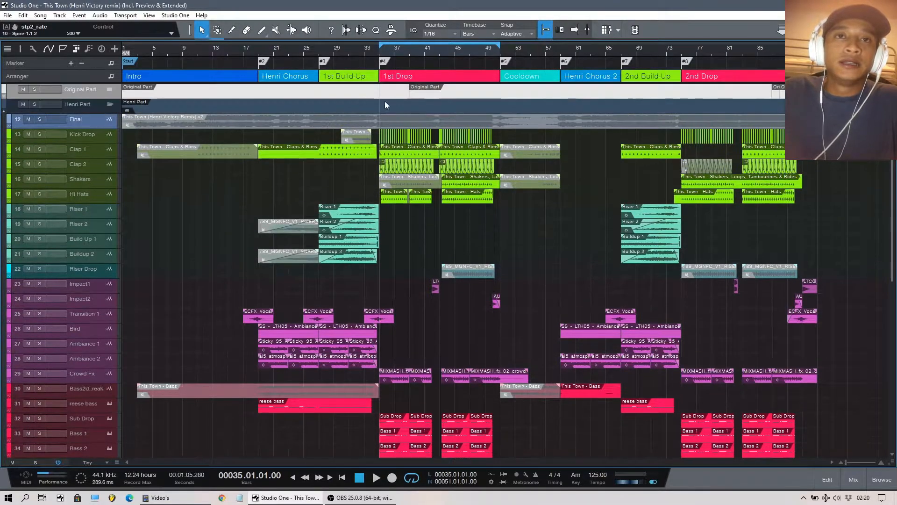
Unmute the audio event on the Final track and solo that track
left_click(276, 30)
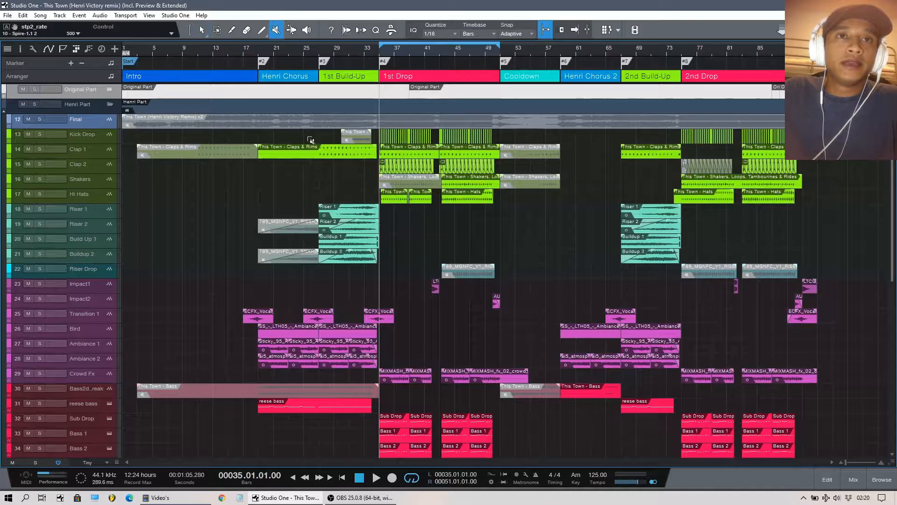
left_click(314, 126)
left_click(40, 120)
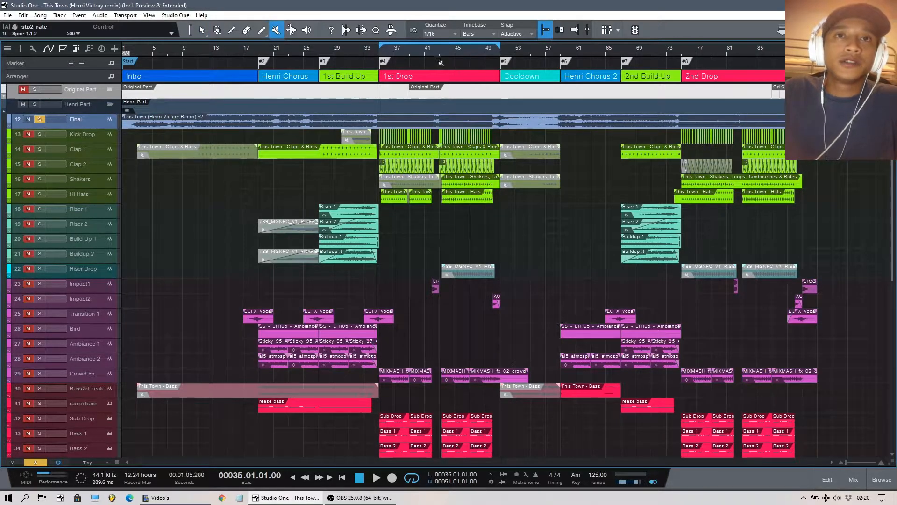
scroll(442, 47, "up", 3)
left_click(201, 31)
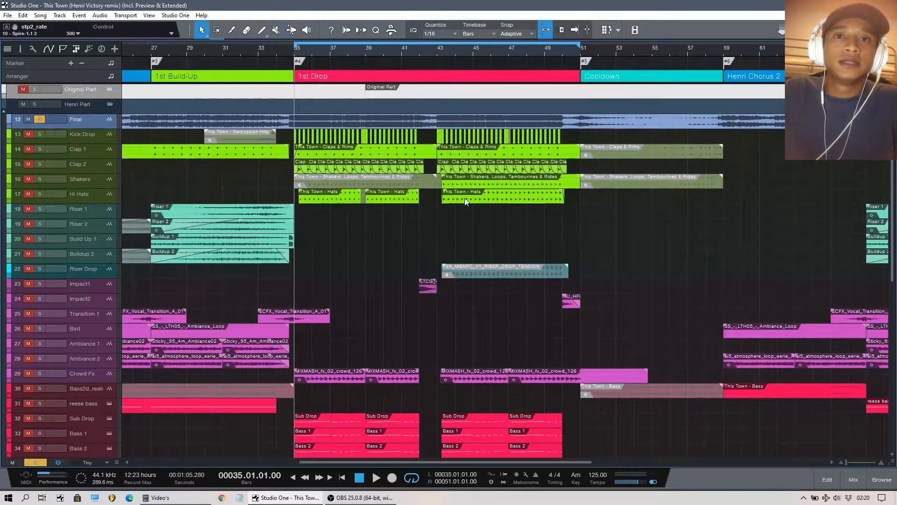
Play back the soloed Final mix through the 1st Drop section and stop near its end
scroll(465, 214, "up", 1)
scroll(478, 266, "down", 2)
key("space")
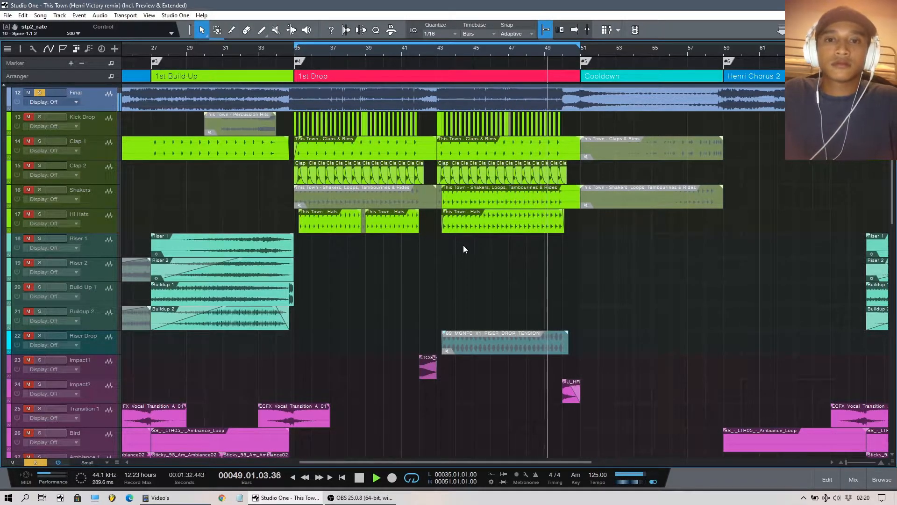
key("space")
Unsolo the Final track and mute its audio event again
left_click(41, 92)
left_click(276, 29)
left_click(304, 101)
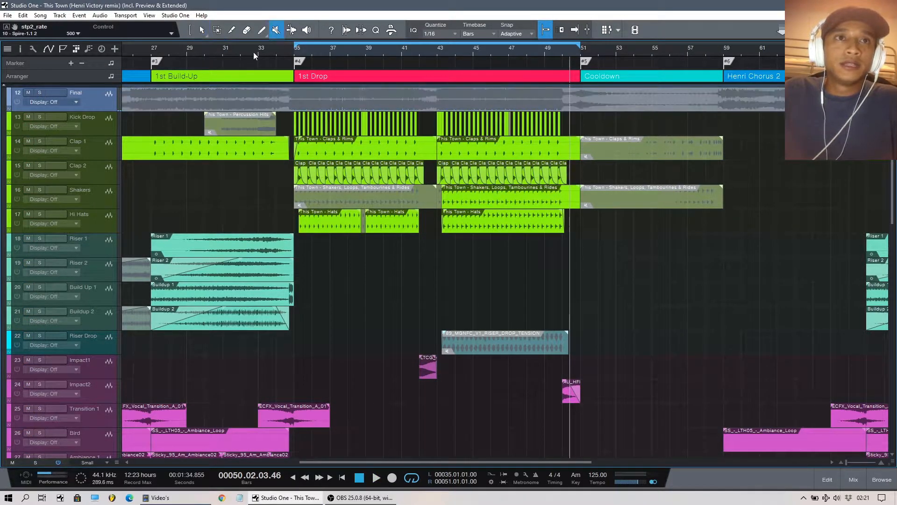
left_click(203, 28)
Place the playhead at bar 35, the start of the 1st Drop, with the Lead A and Lead B tracks in view
scroll(399, 279, "down", 3)
scroll(380, 216, "down", 1)
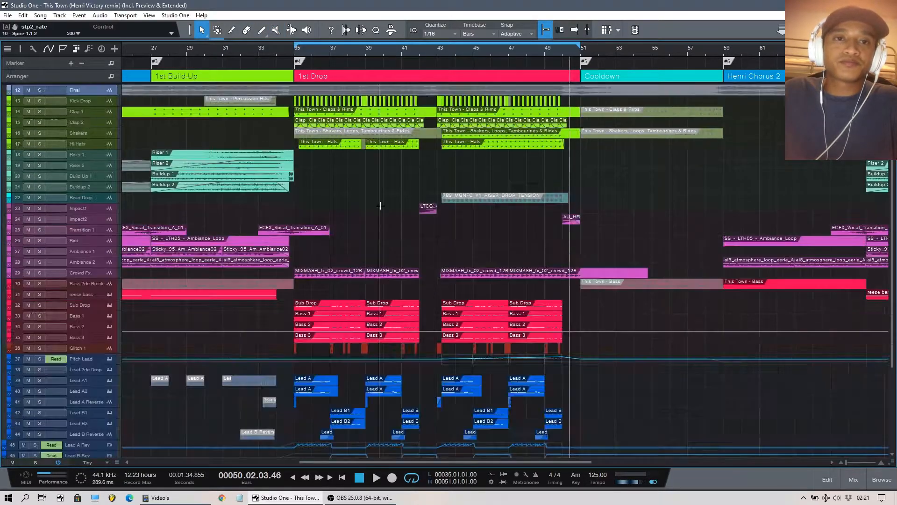
scroll(319, 223, "down", 5)
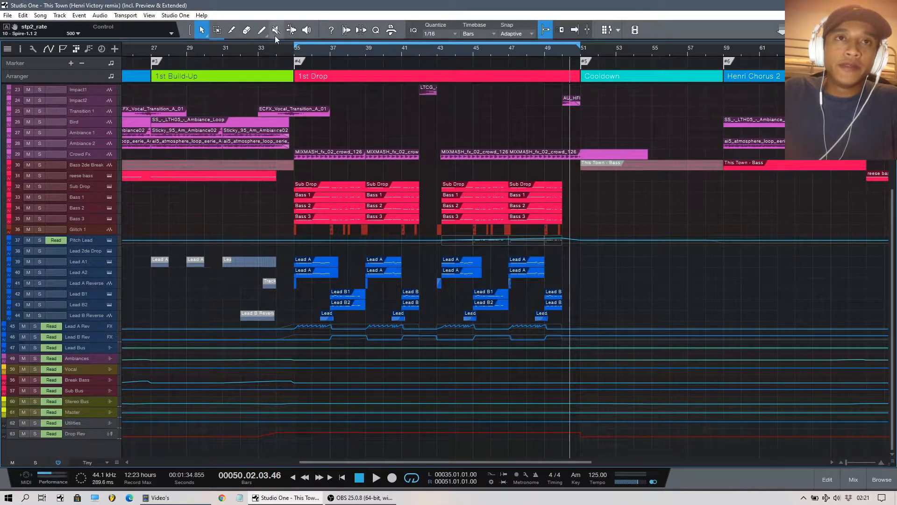
scroll(278, 48, "up", 3)
left_click(319, 51)
scroll(324, 50, "up", 3)
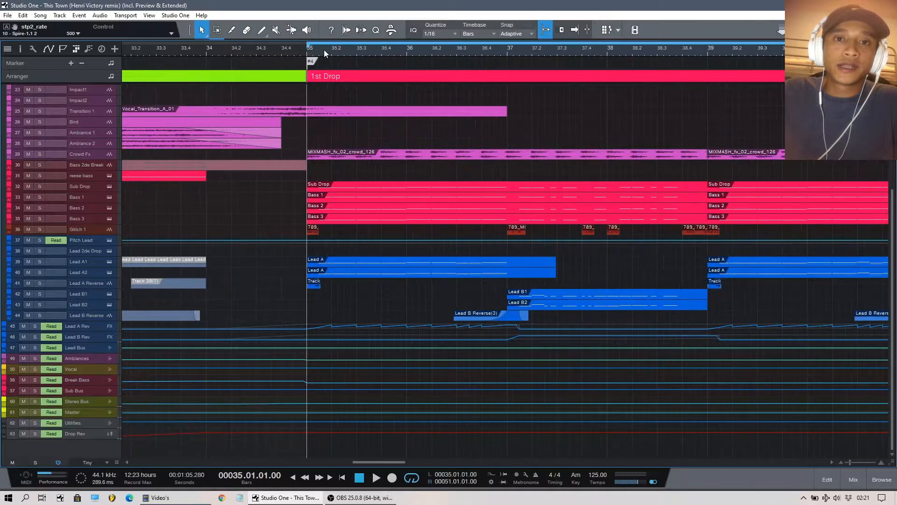
scroll(356, 203, "up", 3)
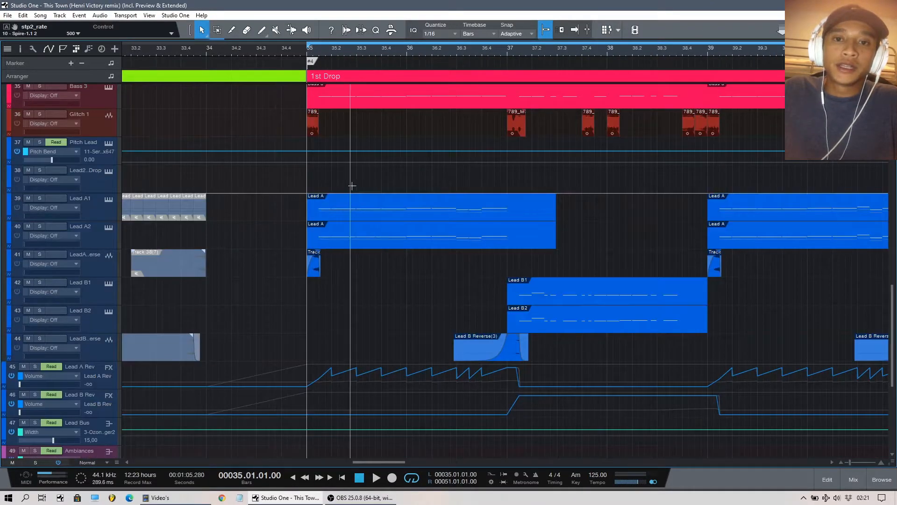
scroll(352, 186, "down", 1)
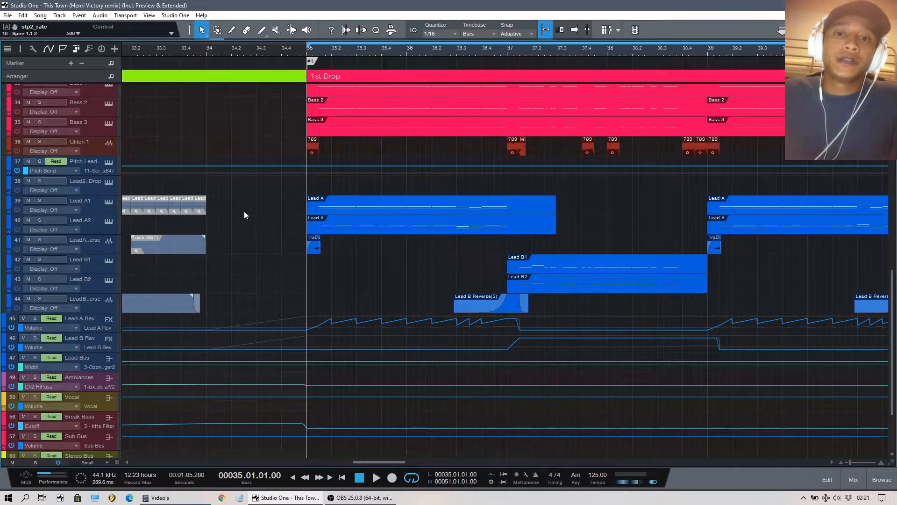
Solo the Lead A1 track and leave it selected
left_click(96, 207)
left_click(94, 232)
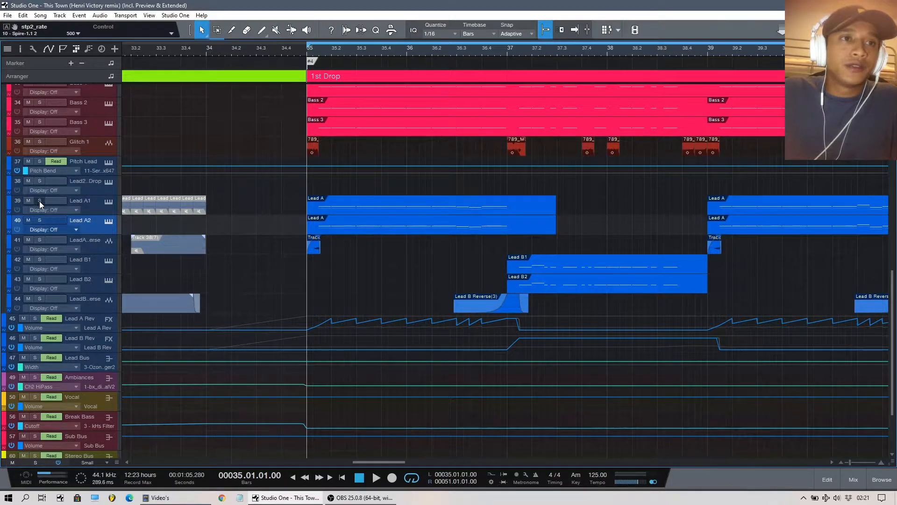
left_click(39, 201)
left_click(94, 203)
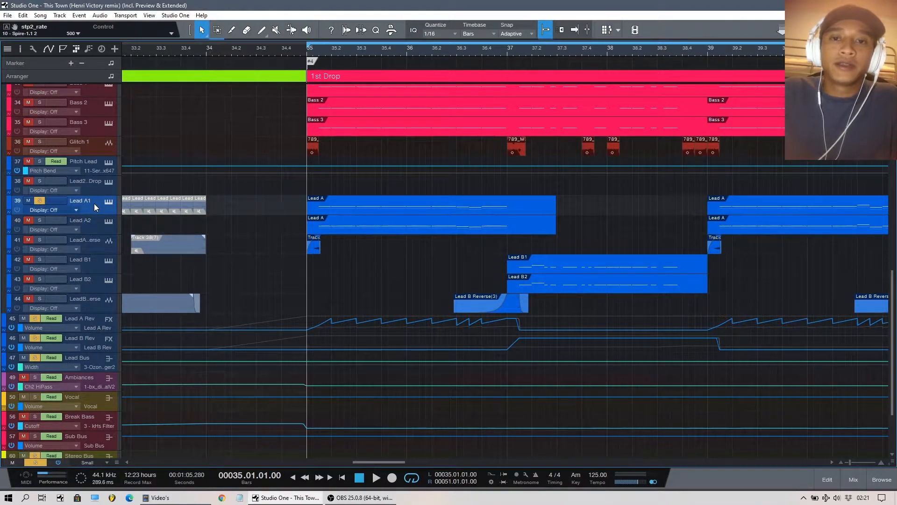
Play the soloed Lead A1 from the start of the 1st Drop and stop around bar 37
left_click_drag(301, 46, 366, 158)
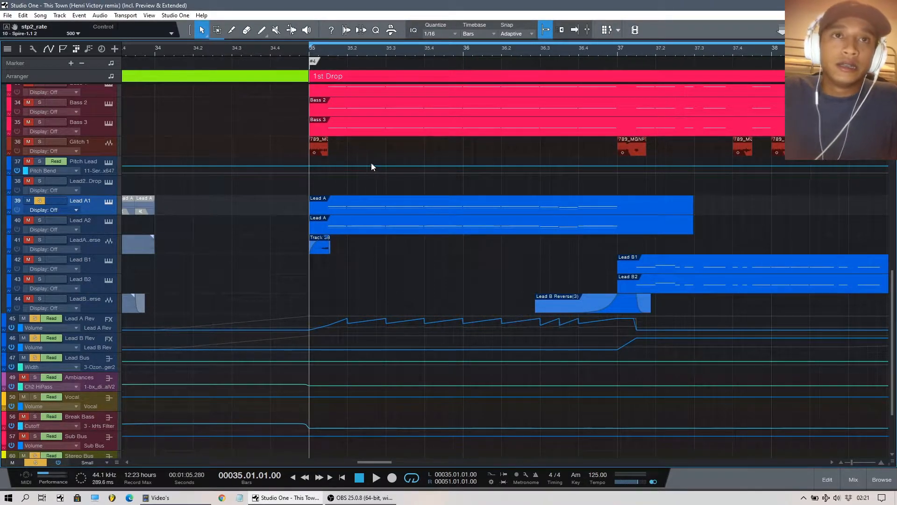
scroll(364, 49, "down", 5)
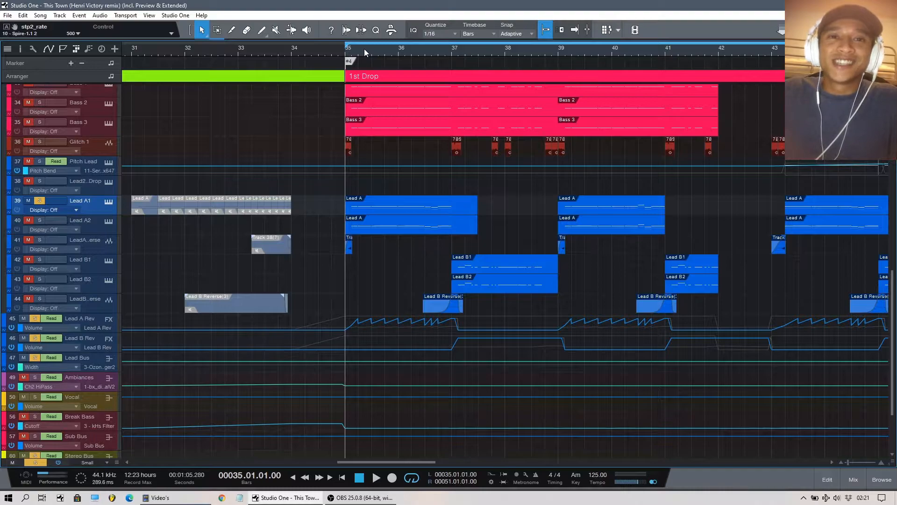
scroll(364, 48, "down", 1)
key("space")
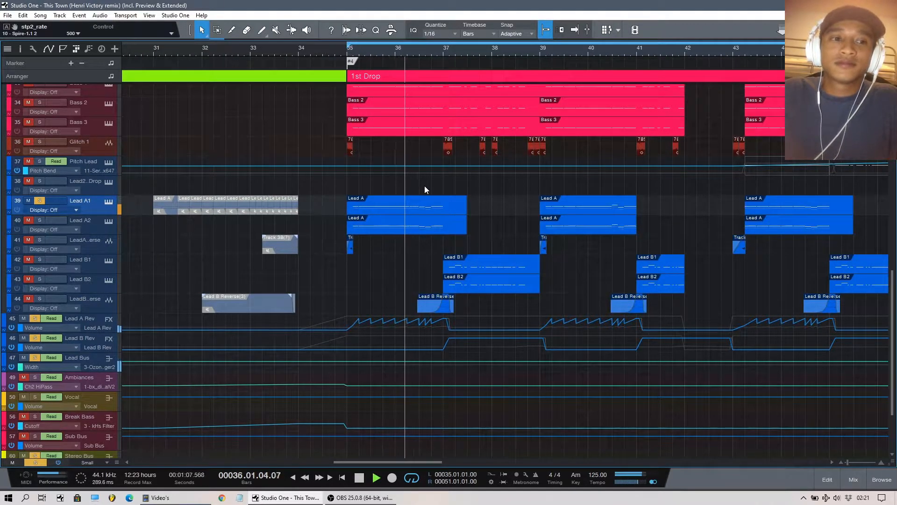
key("space")
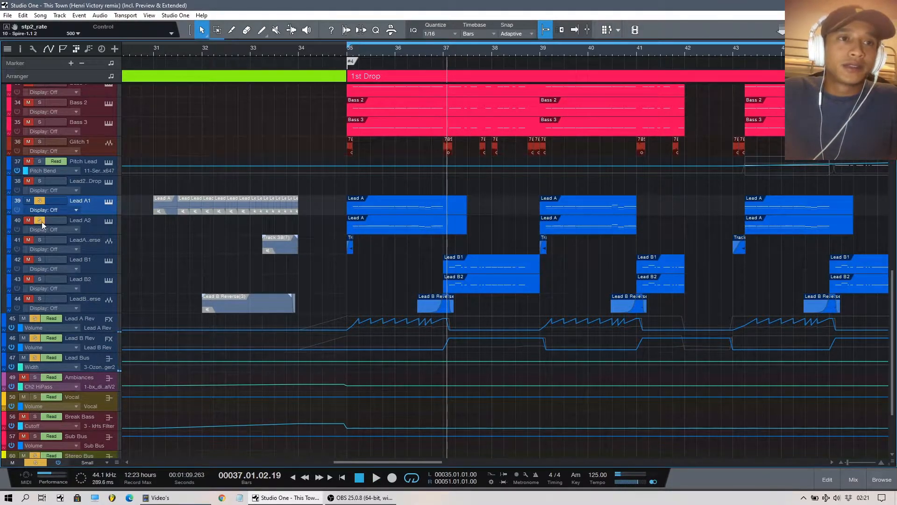
Move the solo from Lead A1 to Lead A2 and mute Lead A1
left_click(36, 201)
left_click(29, 200)
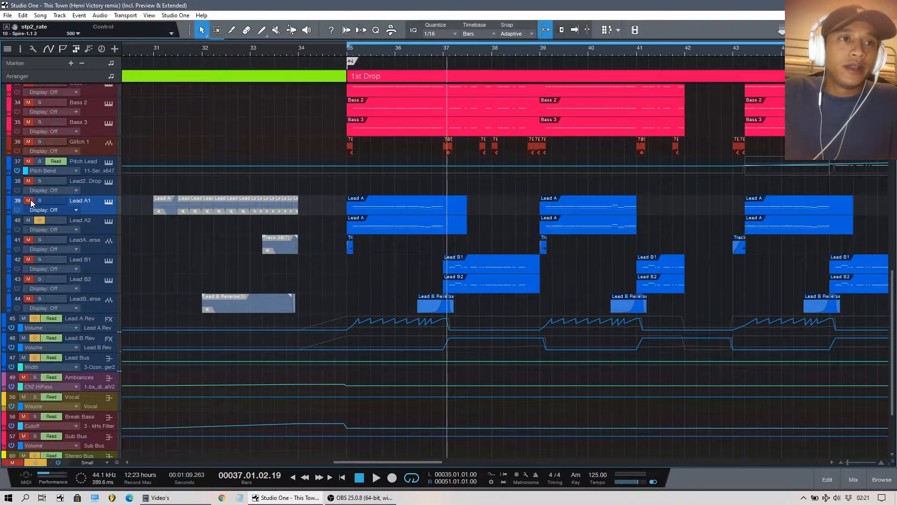
Play the soloed Lead A2 from bar 35 at the start of the 1st Drop and stop around bar 37
left_click(346, 53)
scroll(352, 50, "up", 2)
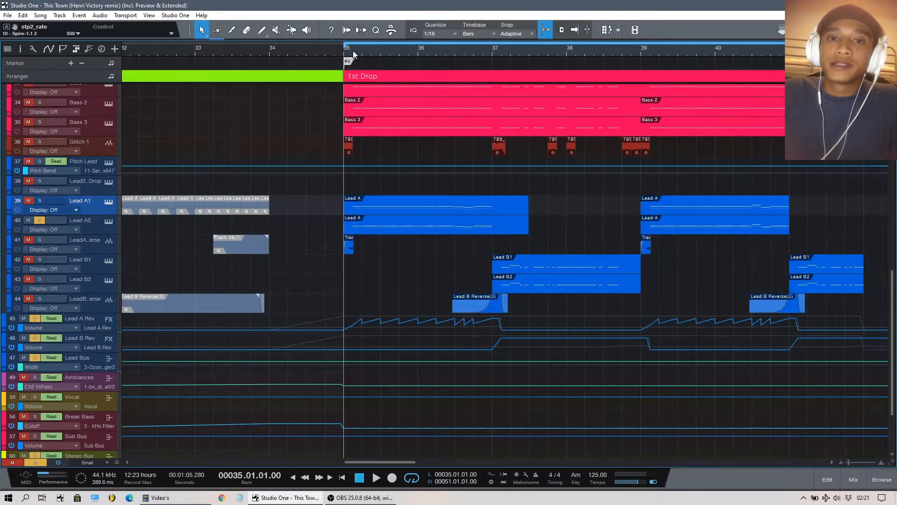
scroll(353, 52, "down", 2)
left_click(390, 32)
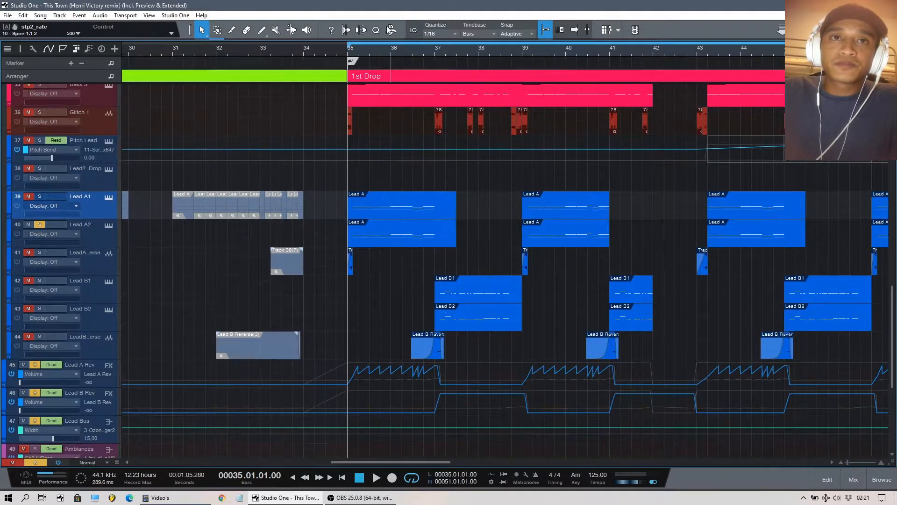
scroll(372, 51, "up", 2)
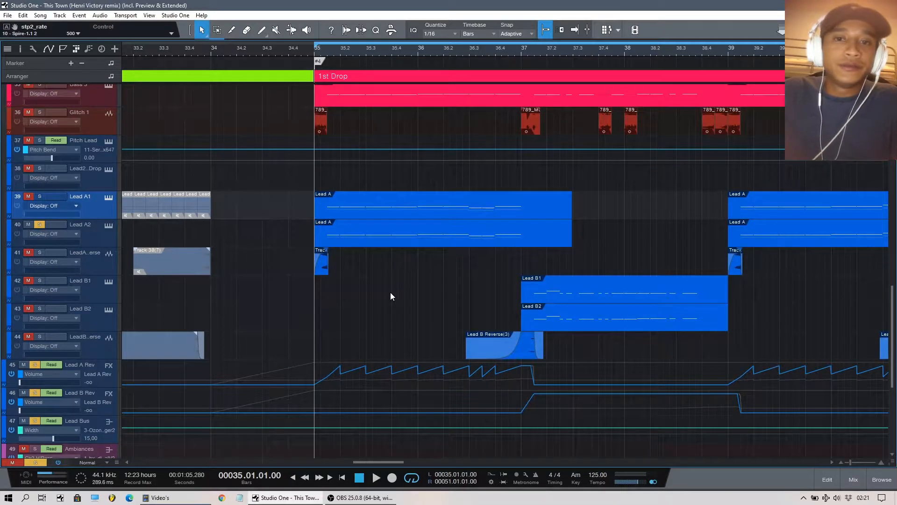
key("space")
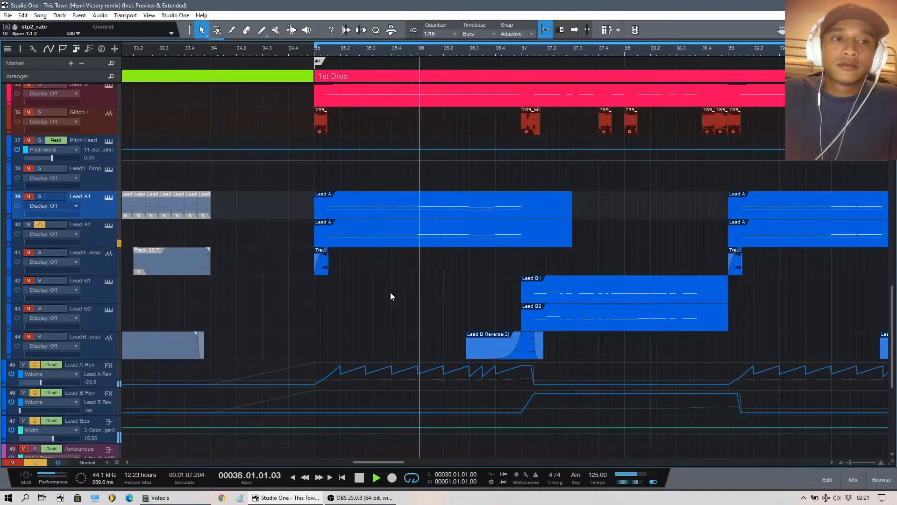
key("space")
Move the solo from Lead A2 back to Lead A1 and return the playhead to bar 35
left_click(40, 224)
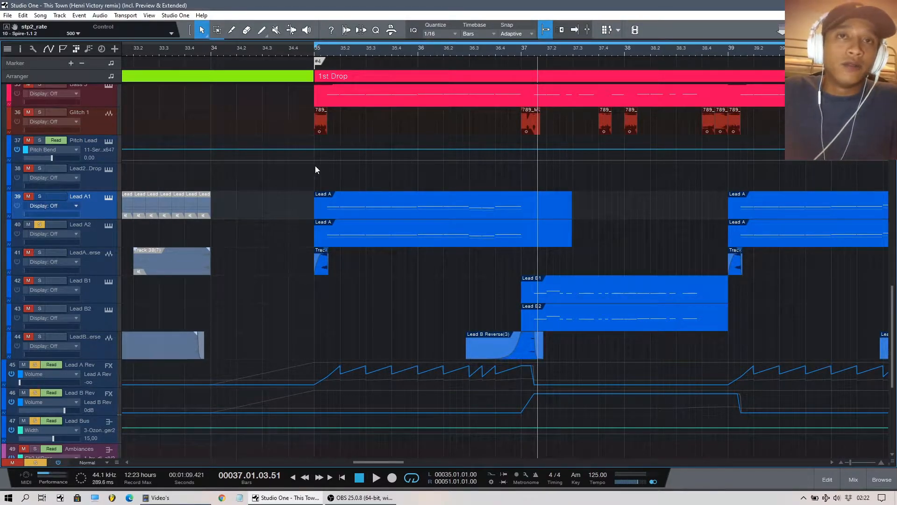
left_click(312, 51)
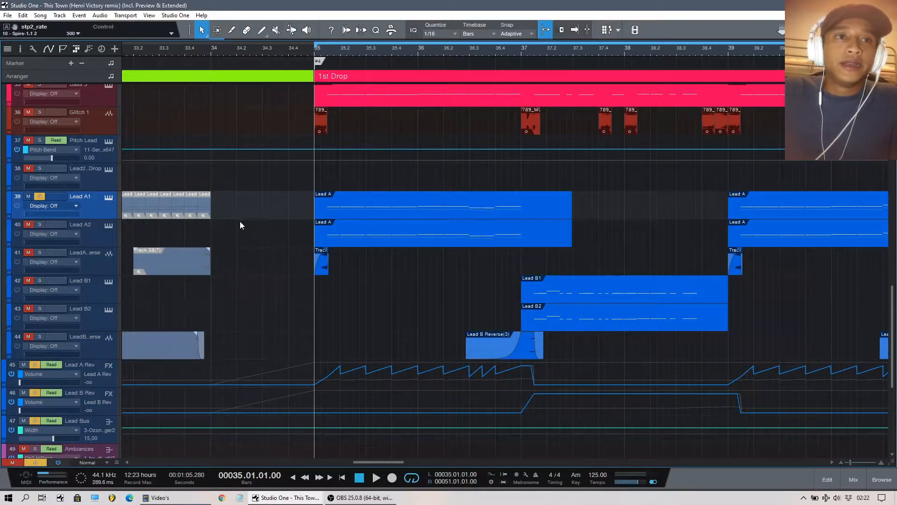
Display the Serum Pitch Bend automation on Lead A1 and enlarge the track around its first drop phrase
left_click(60, 205)
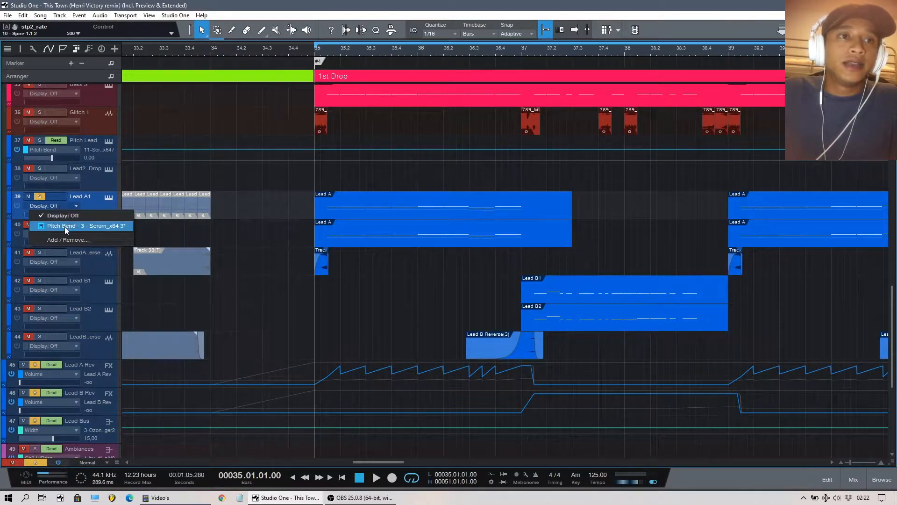
left_click(64, 226)
key("z")
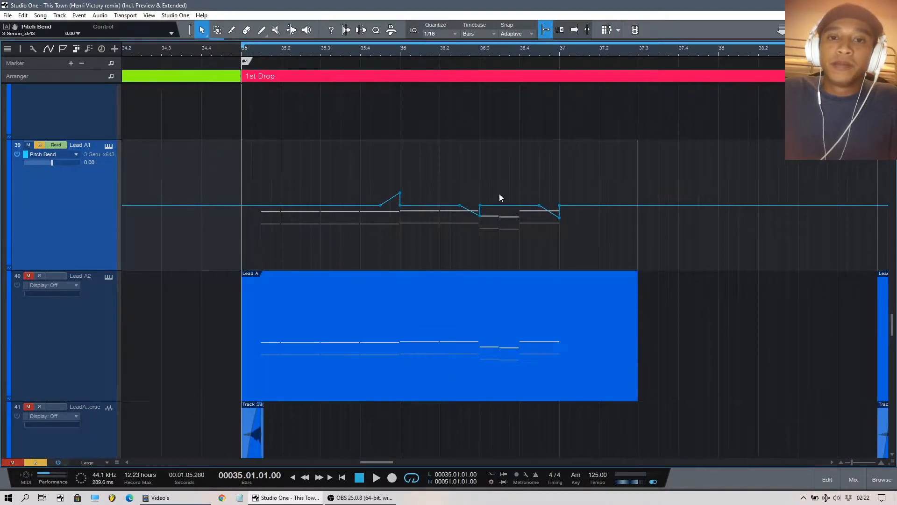
Open the Serum instrument of Lead A1 to inspect its LD_ammo lead patch, and close it
left_click(110, 149)
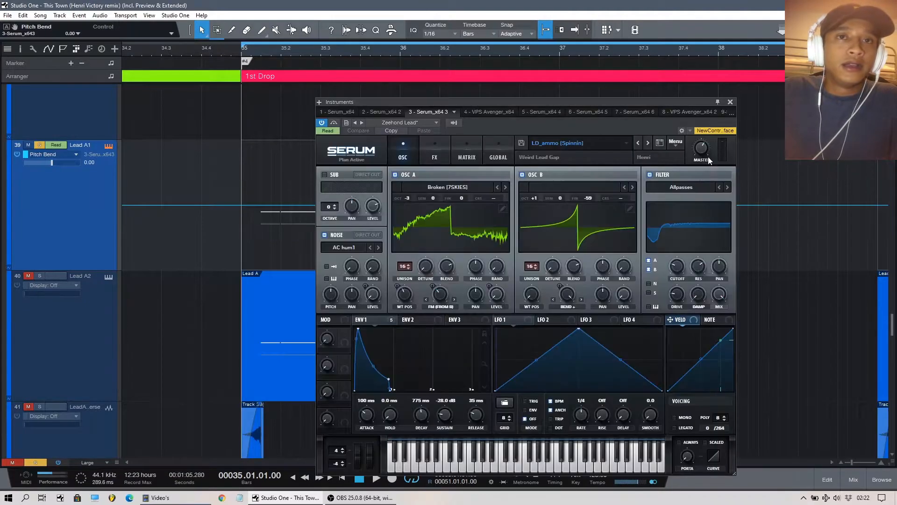
left_click_drag(642, 96, 445, 17)
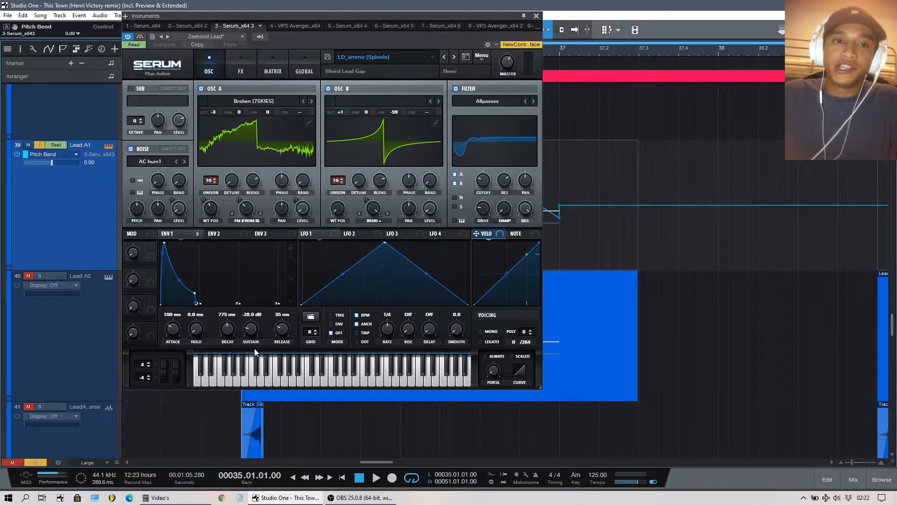
left_click(537, 16)
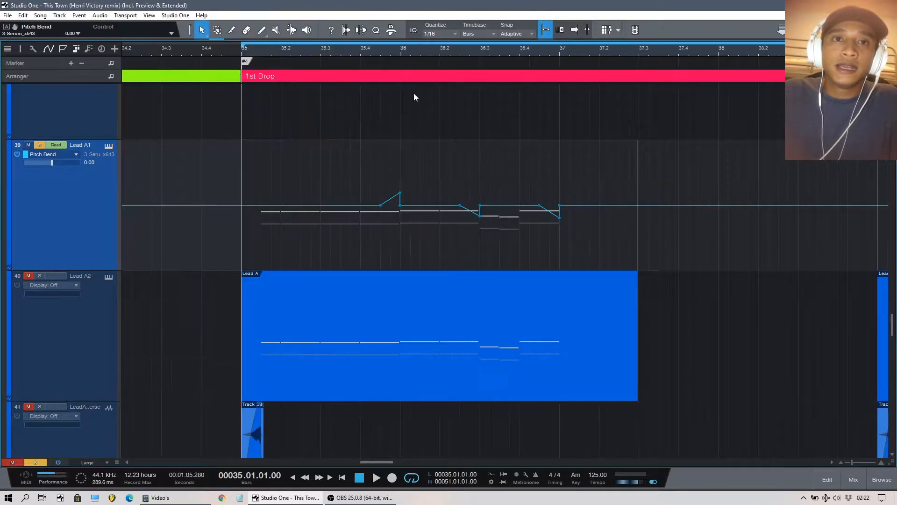
Audition the Lead A1 phrase from bar 35 with its Pitch Bend automation off, and again with it on
left_click(390, 199)
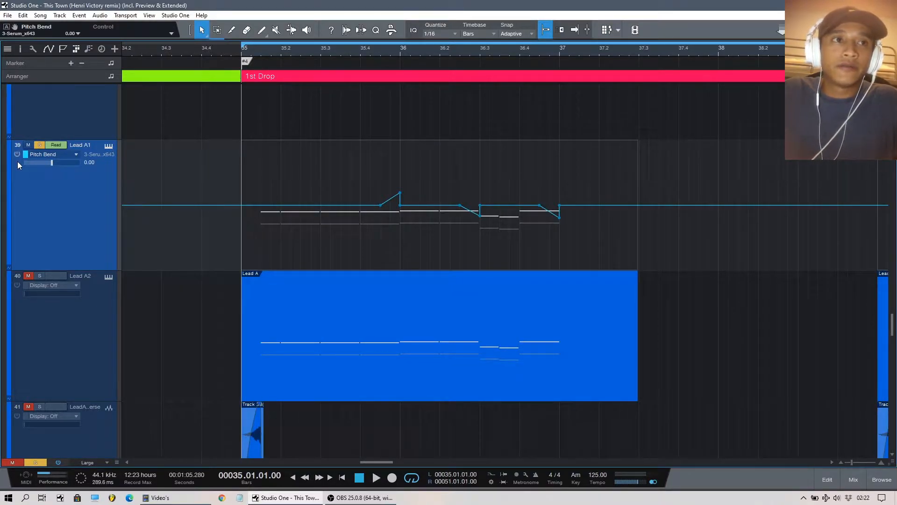
key("space")
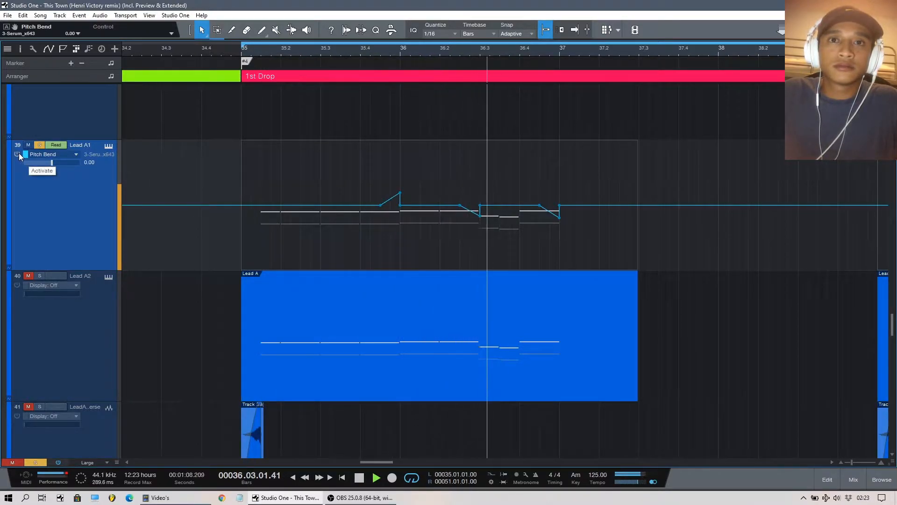
key("space")
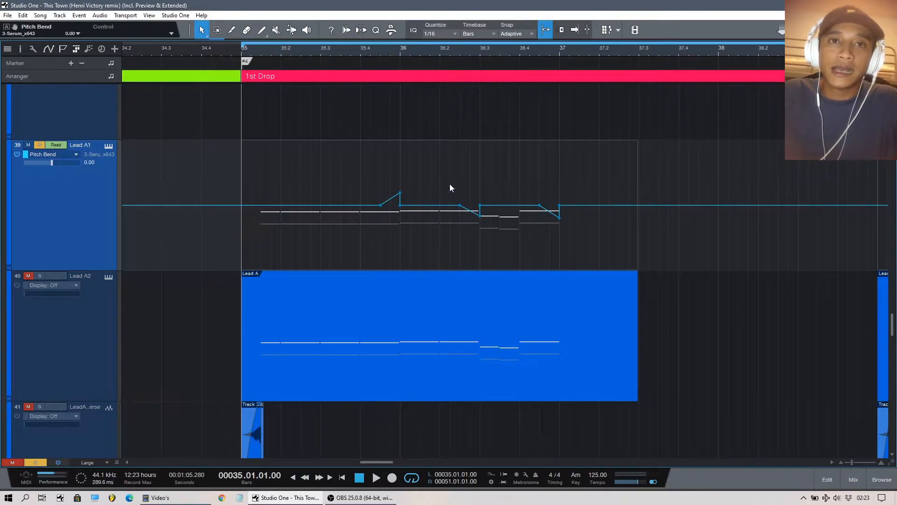
key("space")
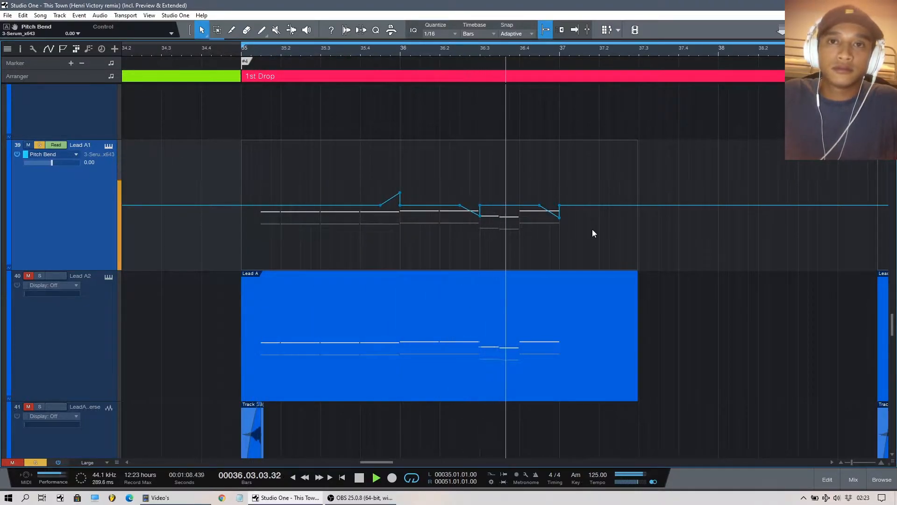
key("space")
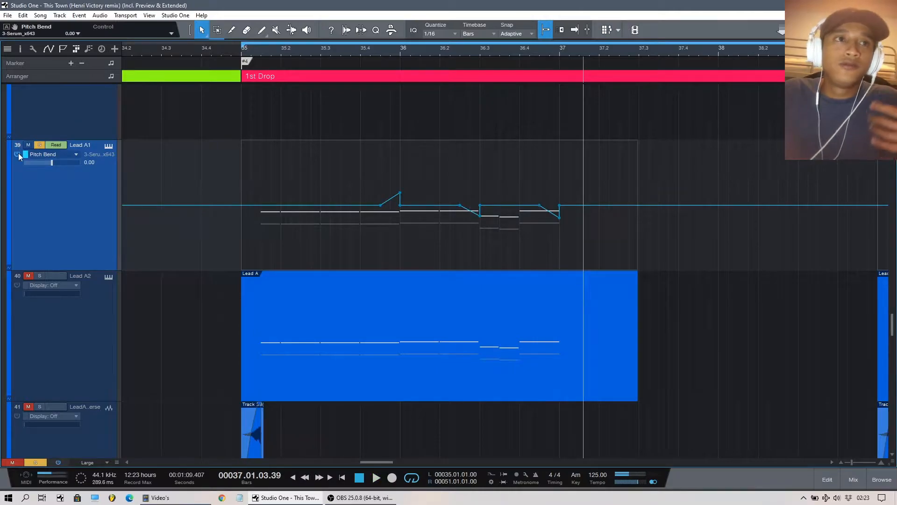
Turn off the automation display on Lead A1 so its clips show without the Pitch Bend curve
scroll(333, 51, "down", 4)
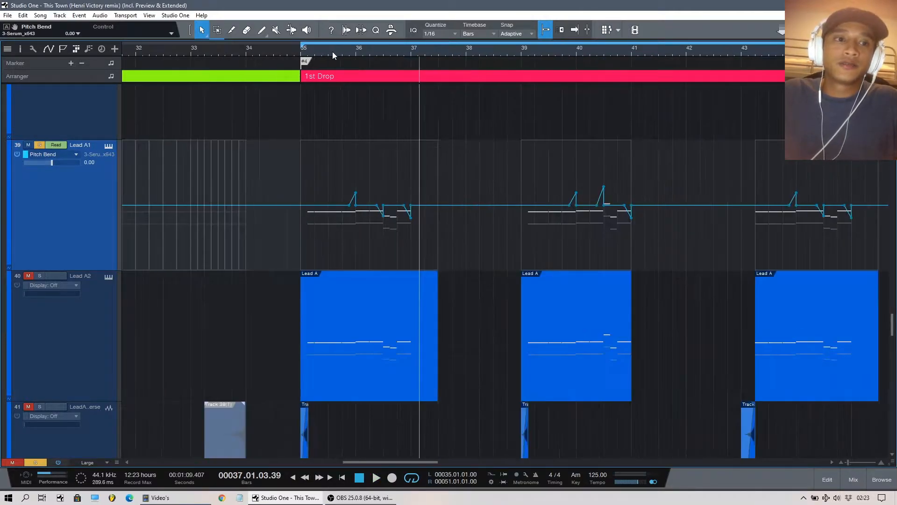
scroll(77, 286, "down", 1)
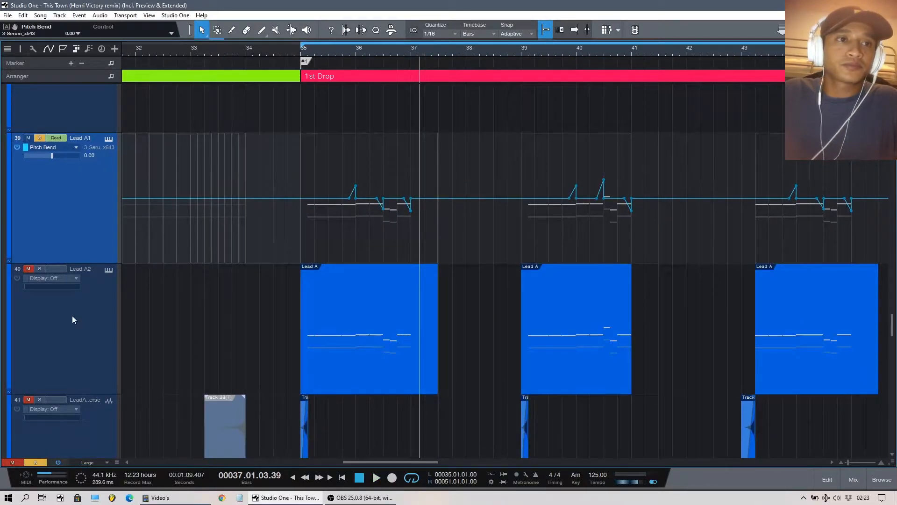
left_click(18, 279)
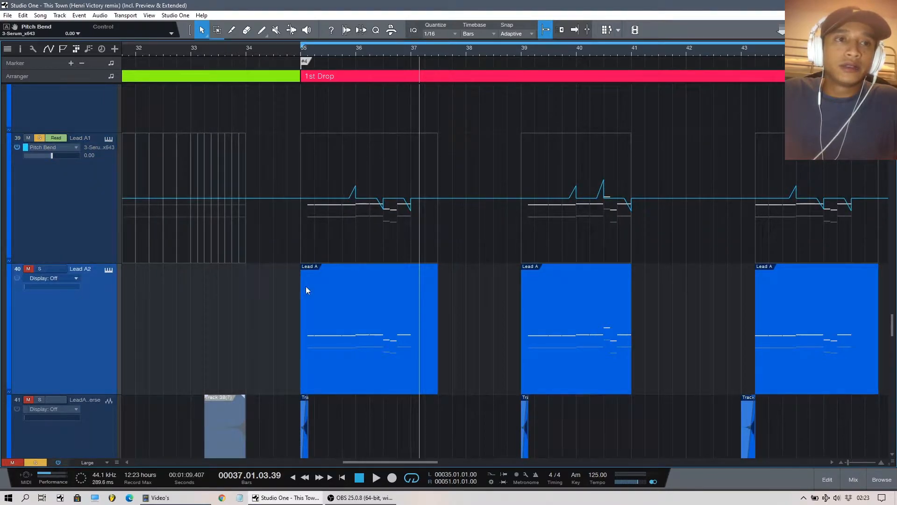
scroll(430, 252, "down", 5)
scroll(425, 248, "up", 4)
left_click(63, 114)
left_click(46, 120)
Place the playhead back at bar 35 and set the Quantize value to 1/4
left_click(298, 52)
left_click(304, 52)
left_click(302, 52)
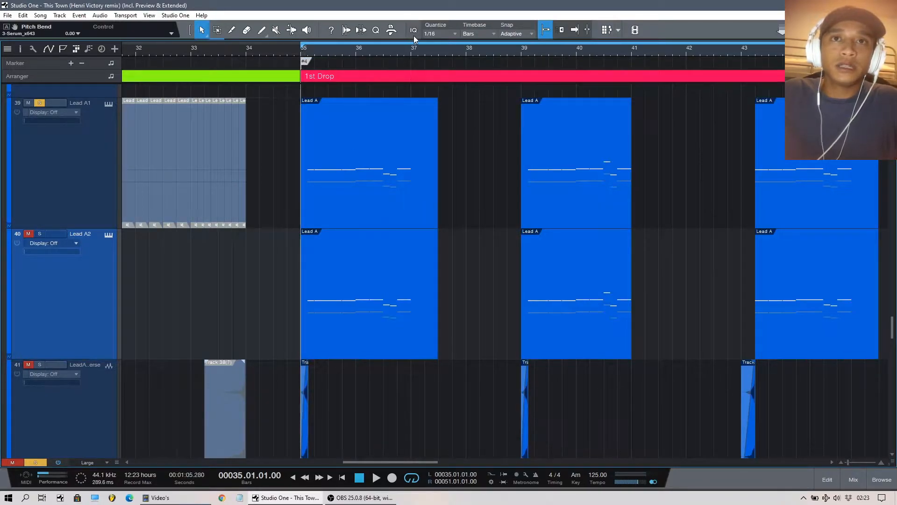
left_click(437, 34)
left_click(483, 49)
Examine the volume automation of the Lead A Rev and Lead B Rev channels across the 1st Drop
scroll(475, 185, "down", 10)
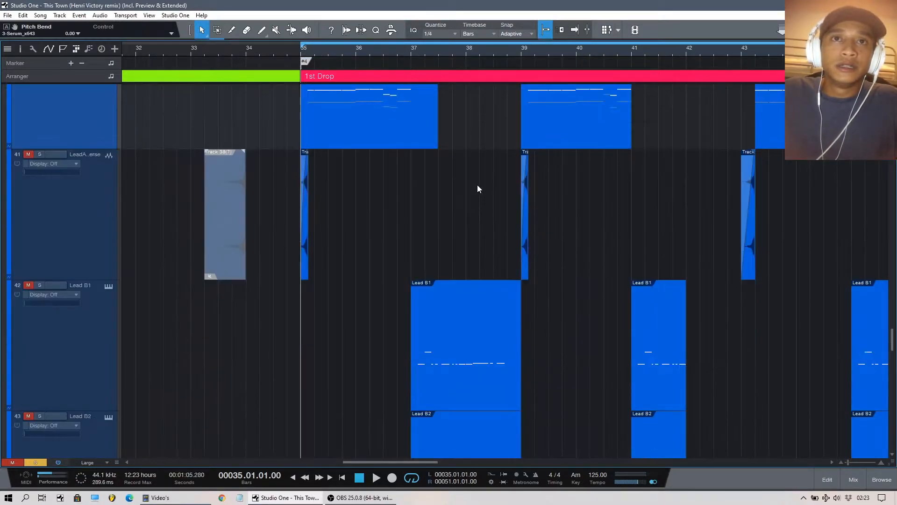
scroll(468, 185, "up", 4)
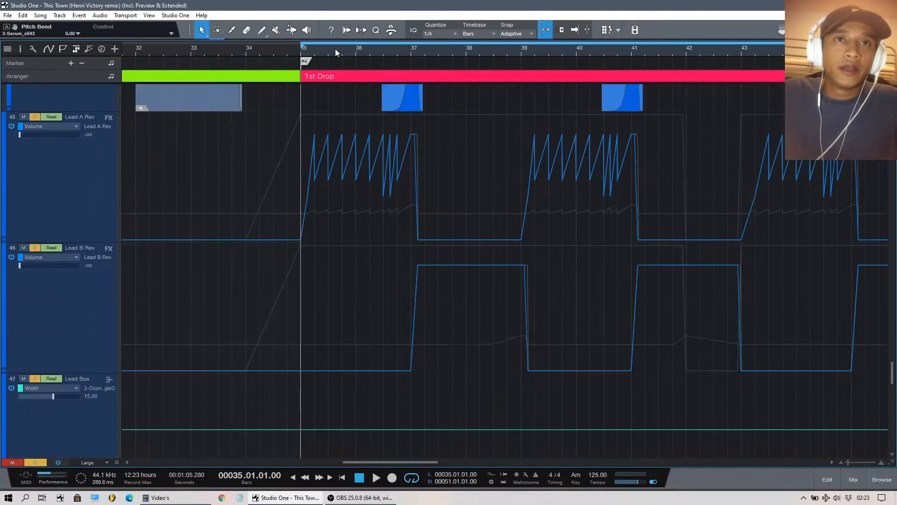
scroll(335, 49, "up", 5)
scroll(395, 137, "down", 2)
scroll(395, 137, "down", 2)
scroll(381, 46, "down", 4)
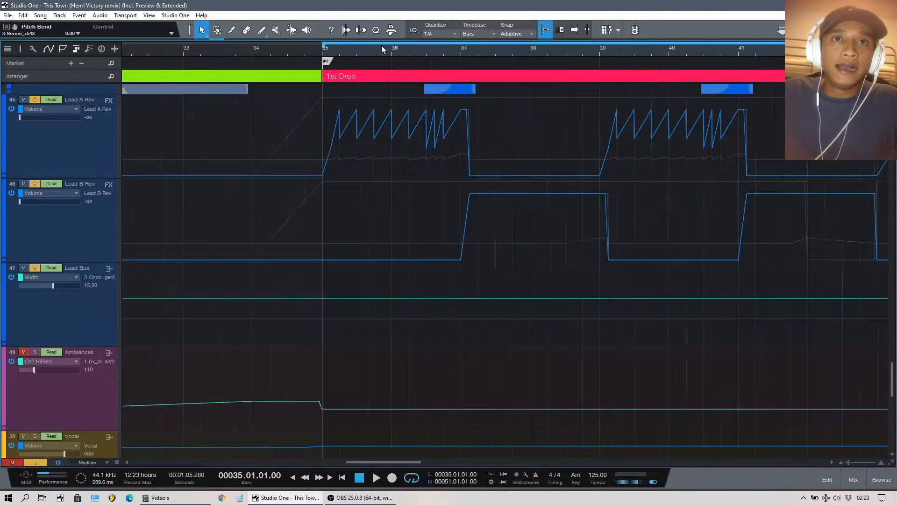
scroll(360, 121, "up", 2)
scroll(398, 52, "up", 2)
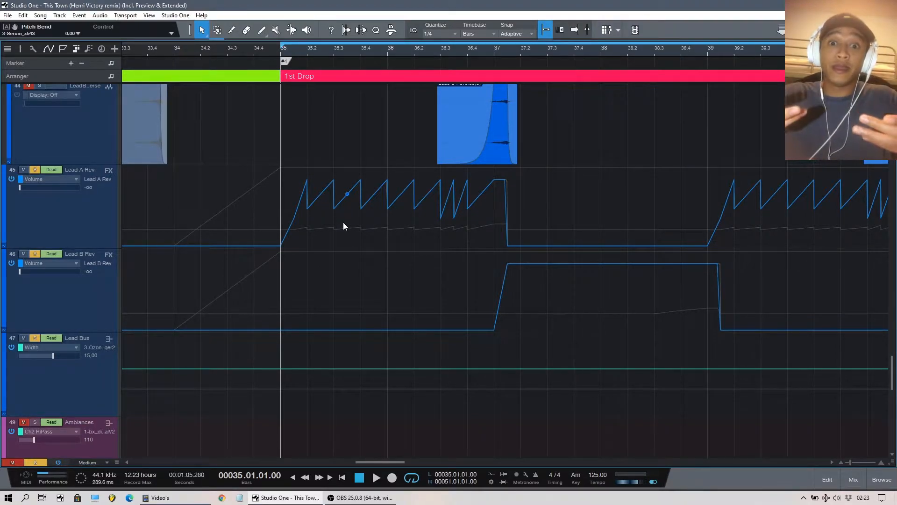
scroll(347, 233, "up", 1)
scroll(347, 236, "down", 1)
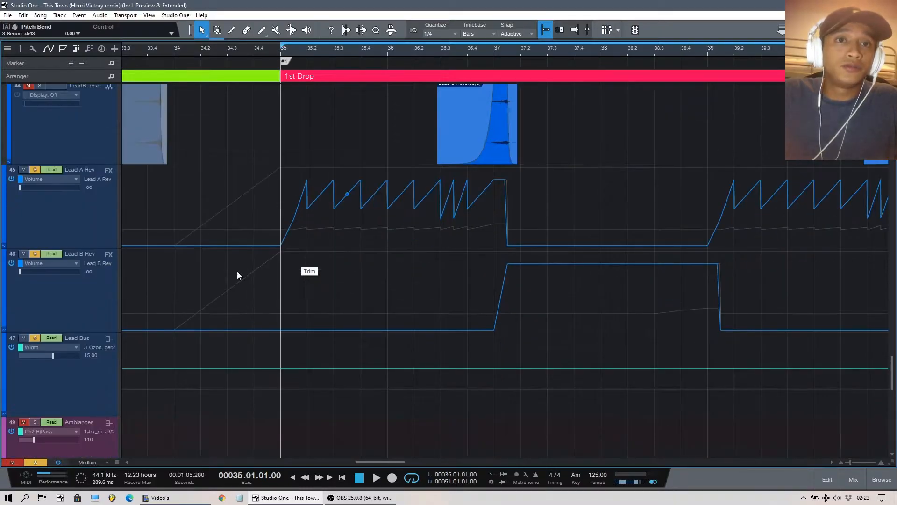
Clear all track solos and mutes, and solo the Lead A Rev channel
left_click(35, 461)
left_click(11, 462)
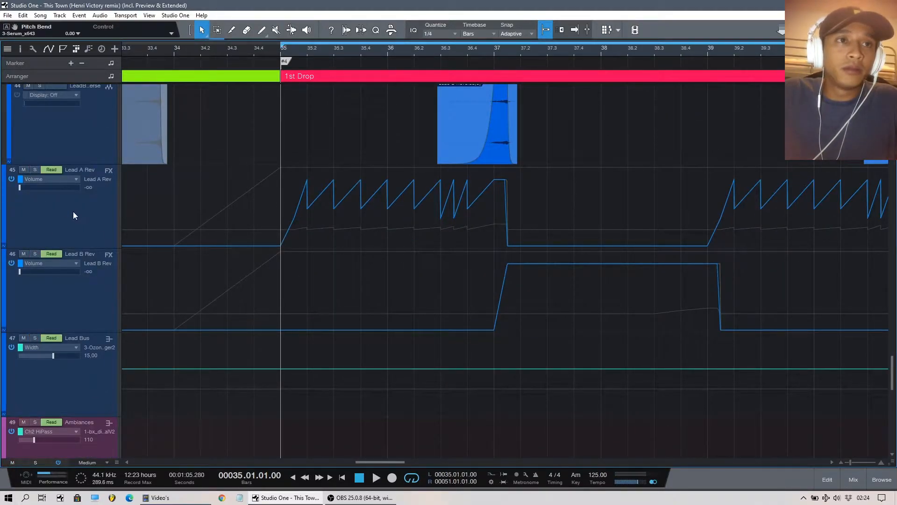
left_click(66, 205)
left_click(36, 170)
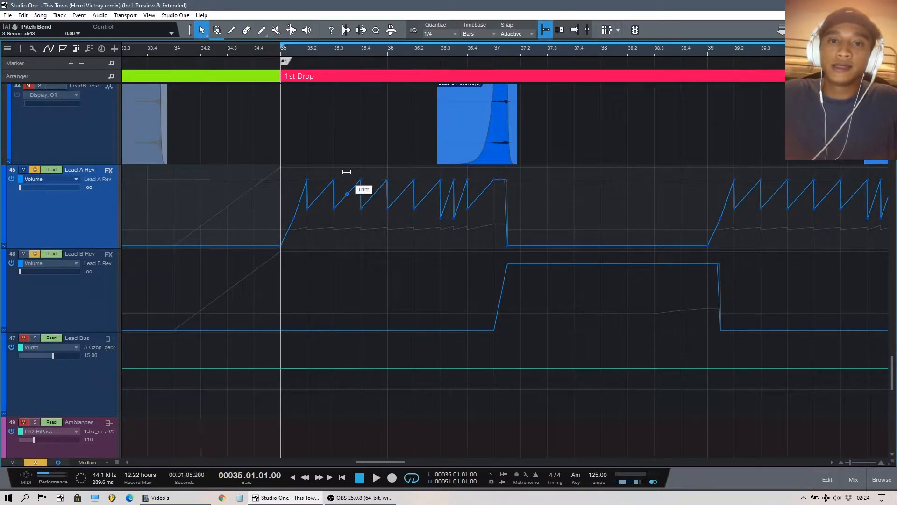
Play the soloed Lead A Rev from bar 35 to about bar 37 and clear the solo
key("space")
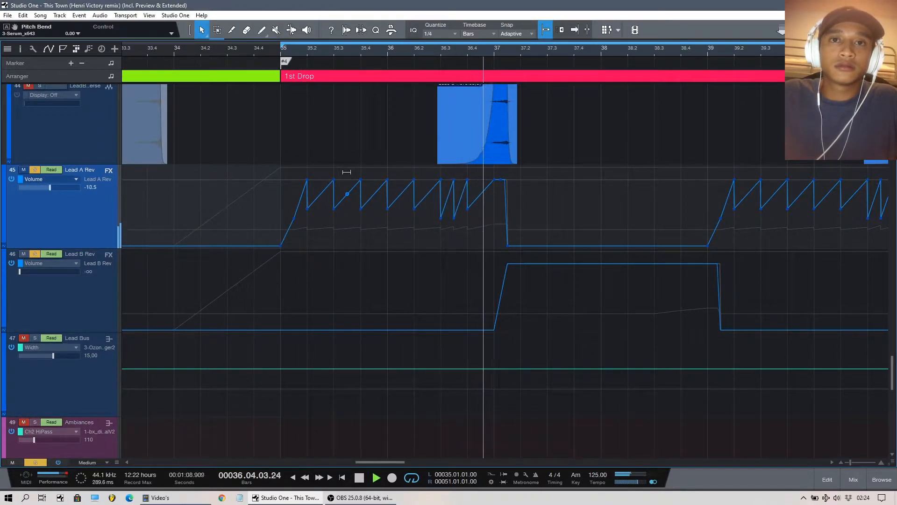
key("space")
left_click(35, 462)
Examine the first rise and peak of the Lead A Rev volume curve up close, around beat 35.2
scroll(354, 128, "up", 5)
scroll(300, 56, "up", 5)
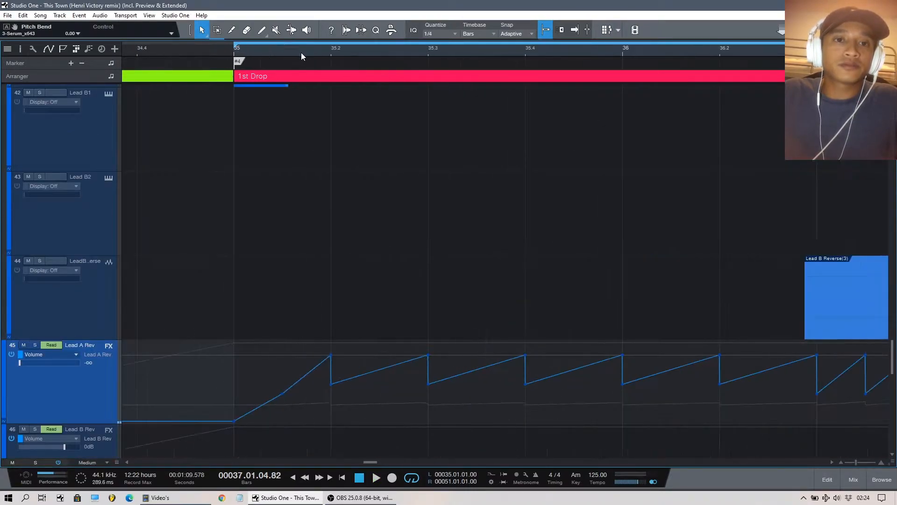
left_click(329, 52)
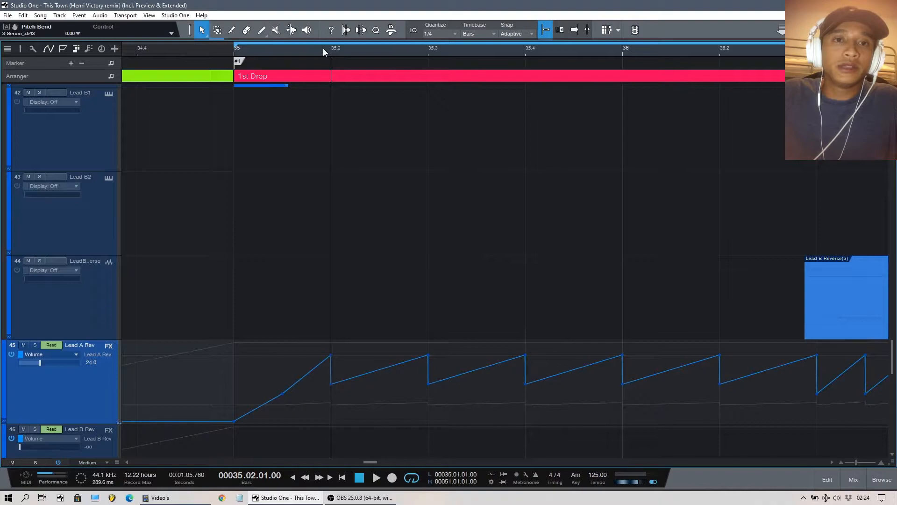
scroll(324, 49, "up", 8)
left_click(325, 49)
scroll(325, 50, "down", 8)
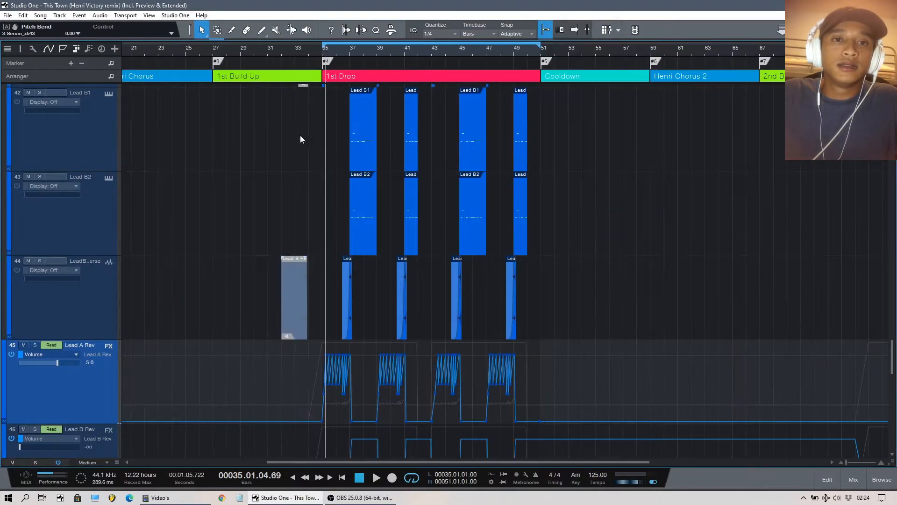
Solo Lead A1 and Lead A2 together and place the playhead at bar 35
scroll(276, 231, "up", 5)
left_click(40, 226)
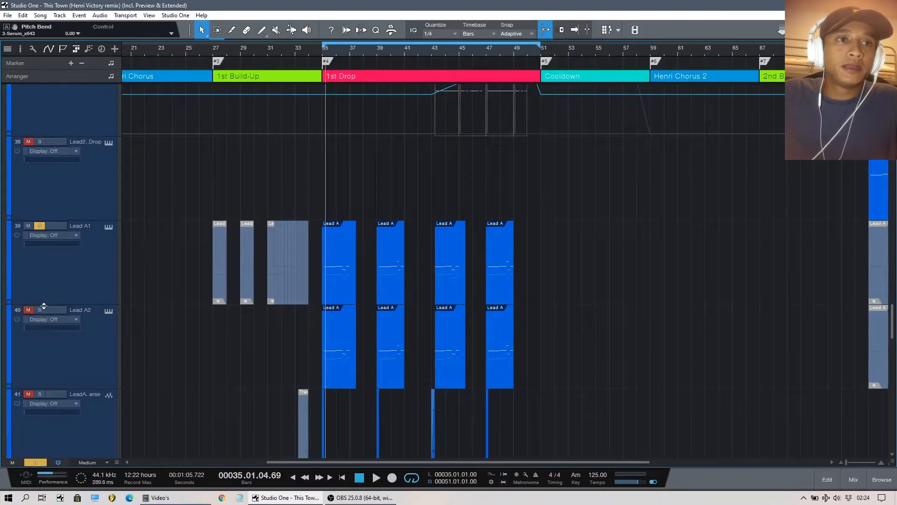
left_click(326, 53)
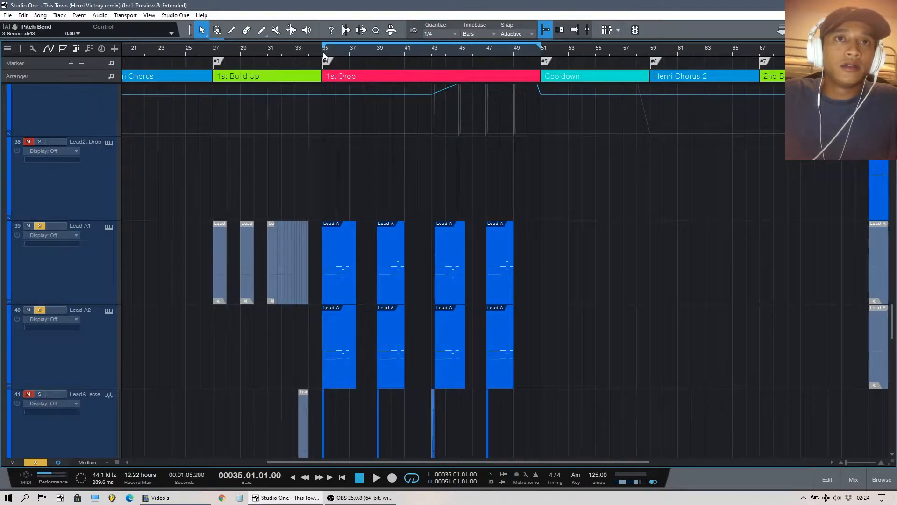
Play the soloed Lead A1 and A2 from bar 35 with the Lead A Rev automation in view, stopping just before bar 37
scroll(349, 134, "down", 3)
scroll(350, 134, "down", 4)
key("space")
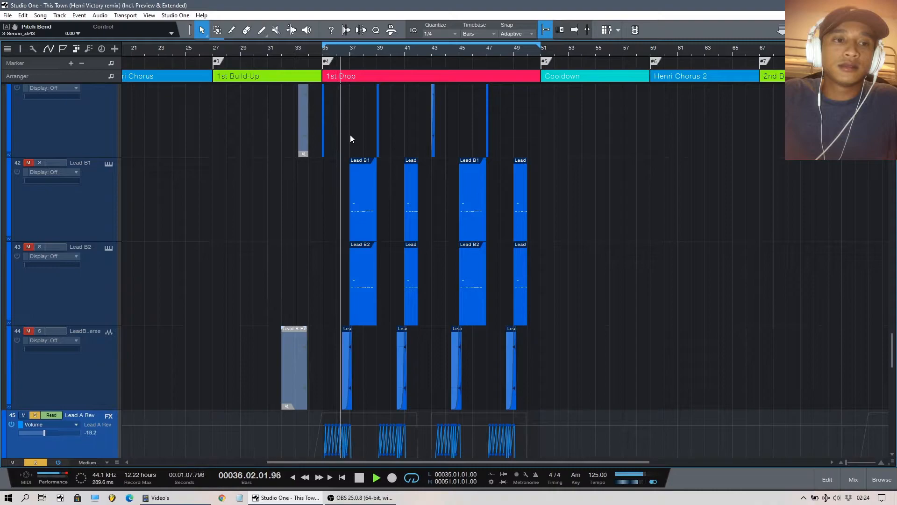
scroll(350, 134, "down", 3)
key("space")
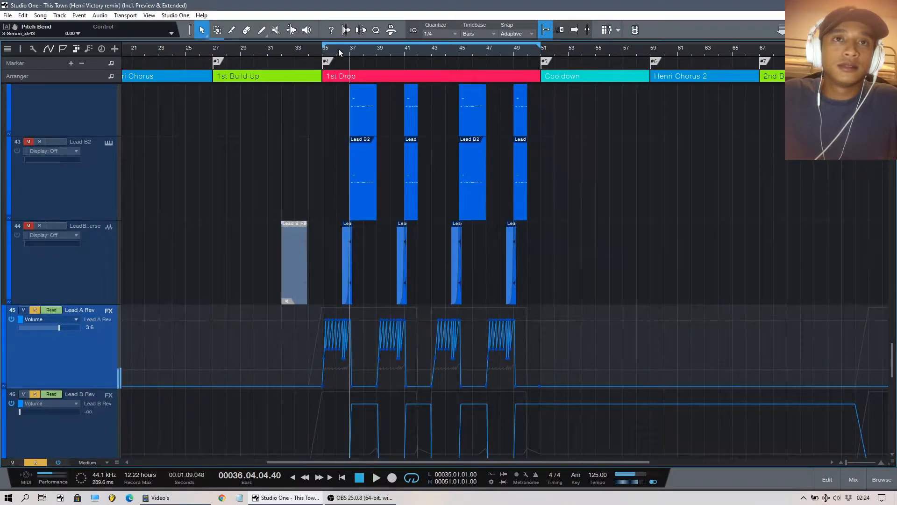
Examine the sawtooth Lead A Rev and alternating Lead B Rev volume automation across the 1st Drop
scroll(339, 49, "up", 4)
scroll(361, 147, "down", 3)
scroll(308, 47, "down", 3)
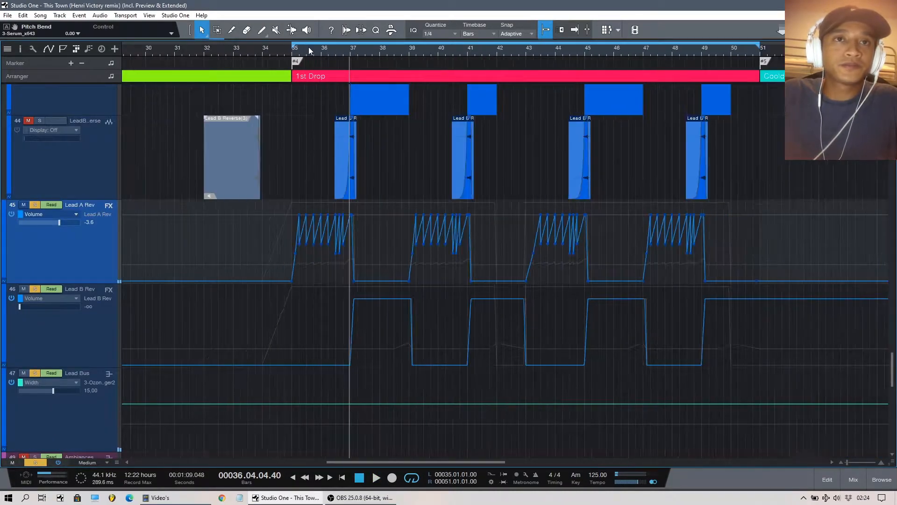
scroll(376, 186, "up", 4)
scroll(369, 196, "down", 1)
scroll(187, 229, "up", 4)
scroll(382, 321, "down", 4)
scroll(397, 262, "down", 1)
scroll(399, 252, "down", 4)
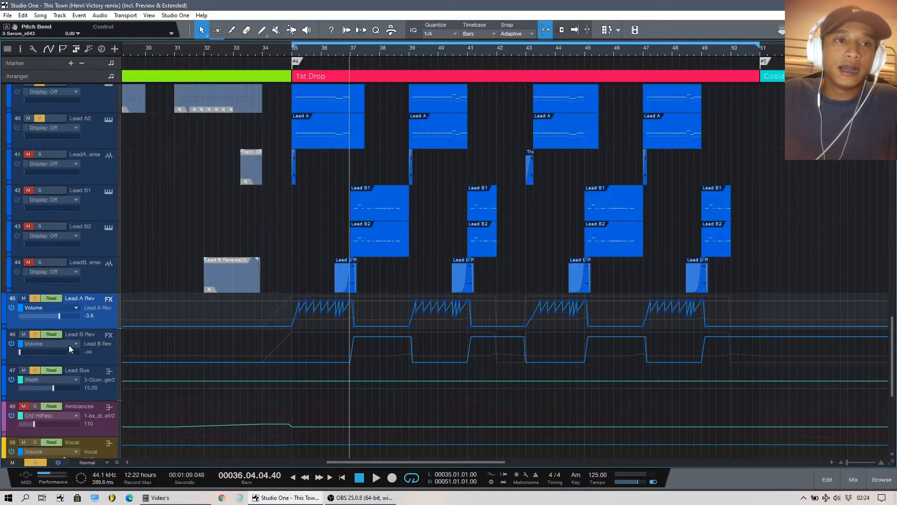
scroll(218, 344, "up", 2)
scroll(430, 329, "down", 4)
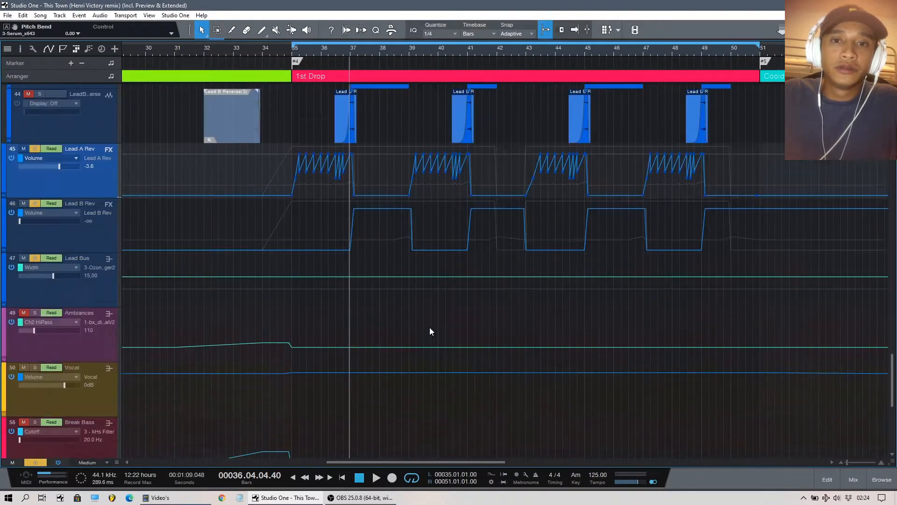
scroll(405, 210, "up", 1)
scroll(406, 210, "up", 1)
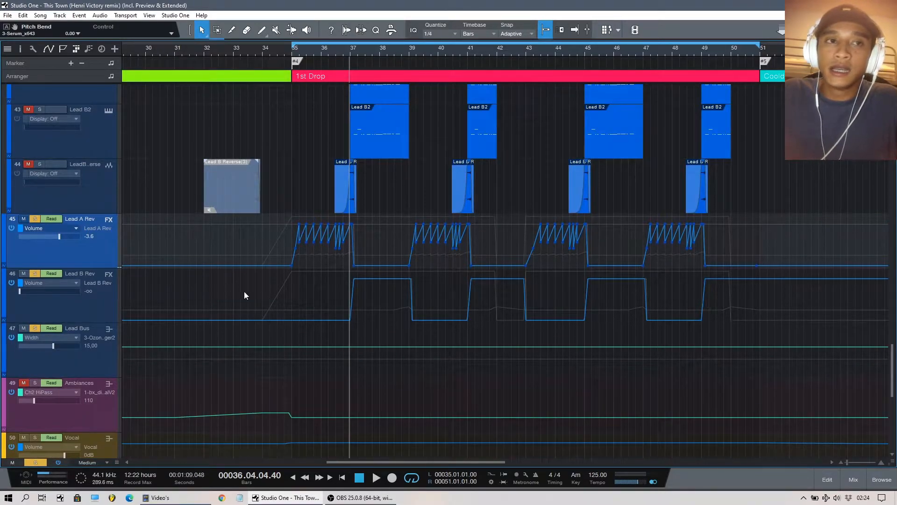
Select the Lead B Rev and Lead A Rev tracks in turn and compare their volume curves between bars 35 and 43
left_click(95, 307)
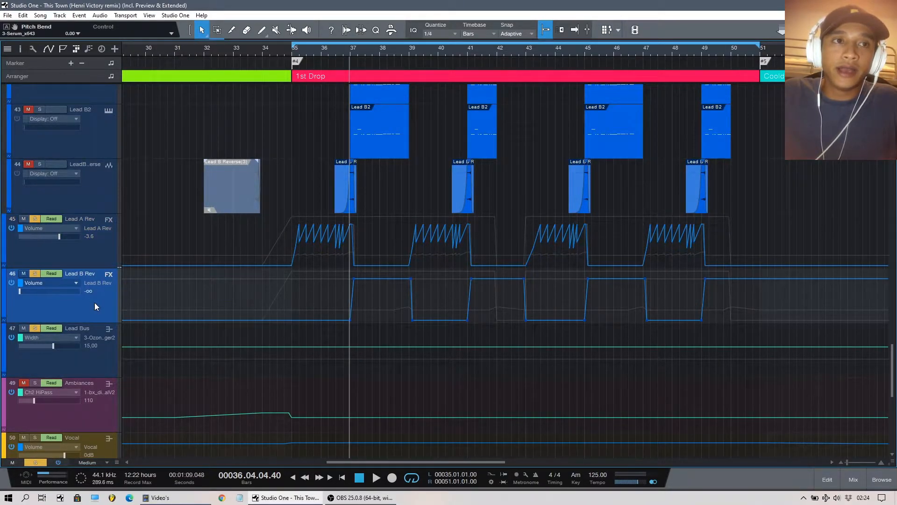
left_click(95, 259)
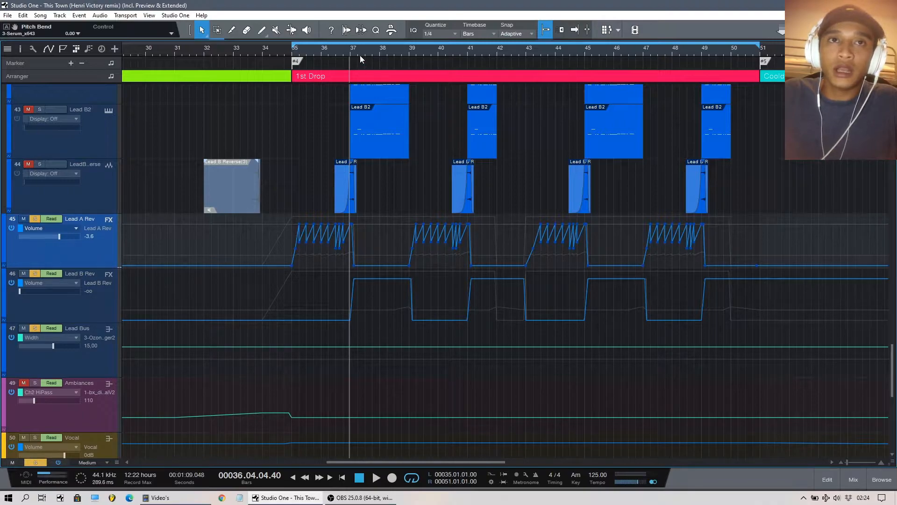
scroll(360, 56, "up", 3)
scroll(355, 181, "up", 1)
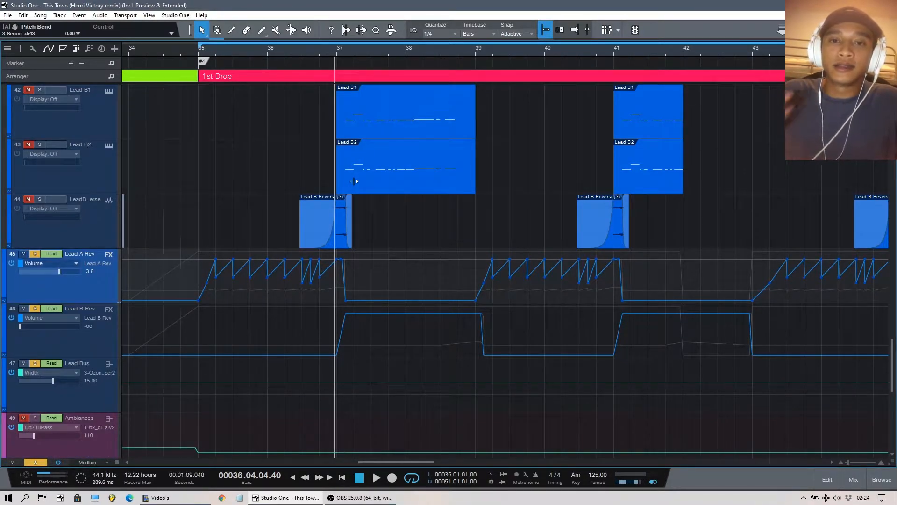
scroll(252, 203, "up", 4)
scroll(253, 203, "down", 3)
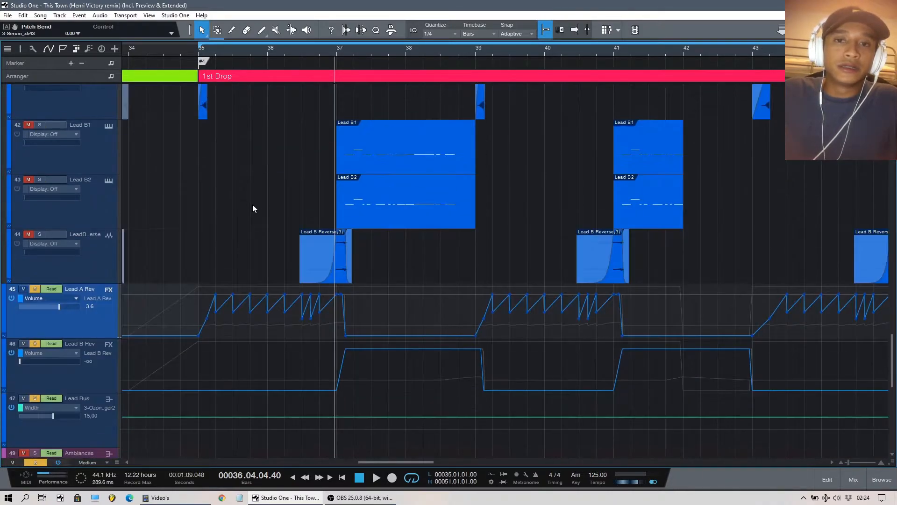
Place the playhead at bar 37 and examine the crossover between the Lead A Rev and Lead B Rev volume curves
left_click(202, 54)
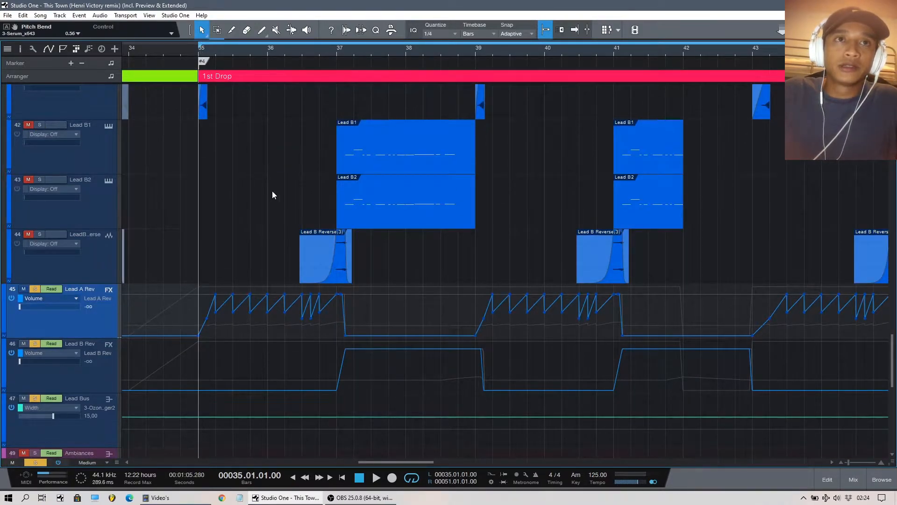
scroll(388, 46, "up", 2)
scroll(388, 47, "down", 6)
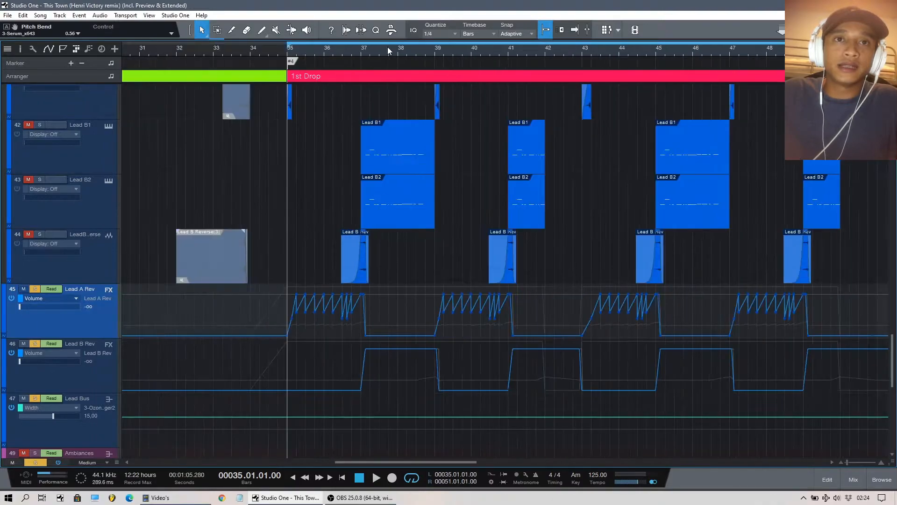
scroll(315, 205, "up", 4)
scroll(339, 200, "down", 3)
left_click(374, 47)
scroll(374, 46, "up", 4)
scroll(403, 159, "down", 3)
scroll(403, 158, "down", 2)
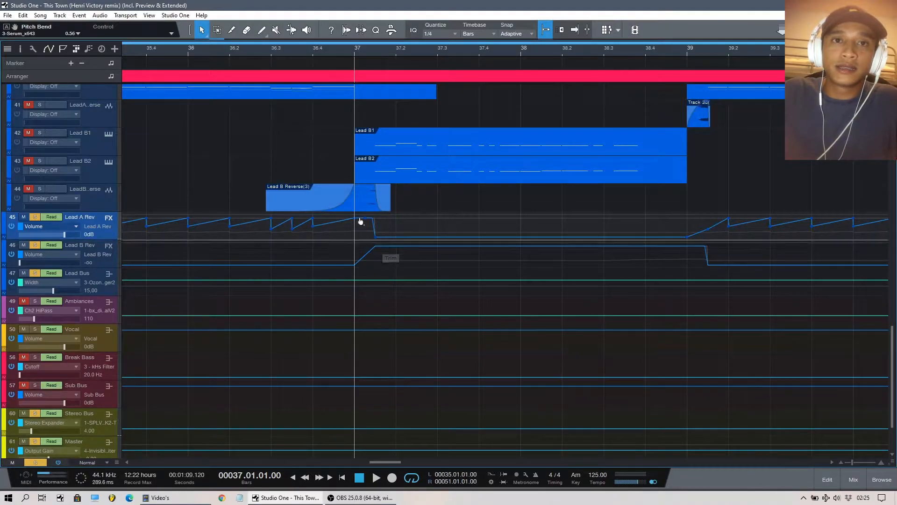
scroll(401, 226, "up", 1)
Play the soloed Lead A1 and A2 from beat 36.3 to just before beat 37.3 and clear the solos
left_click(271, 52)
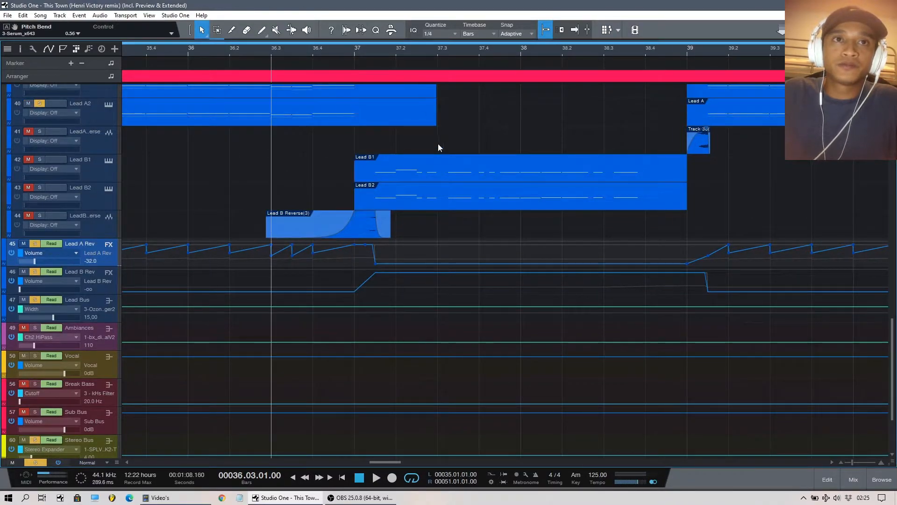
key("space")
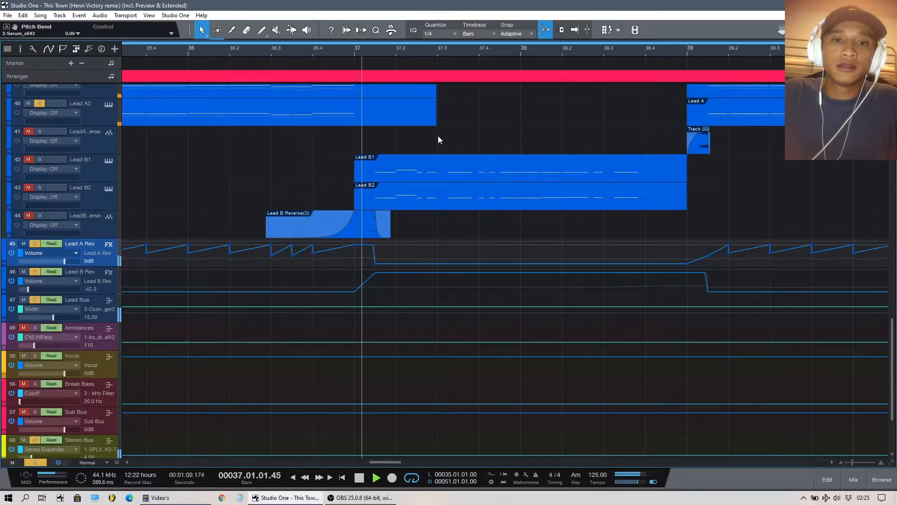
scroll(439, 140, "up", 2)
scroll(438, 153, "down", 1)
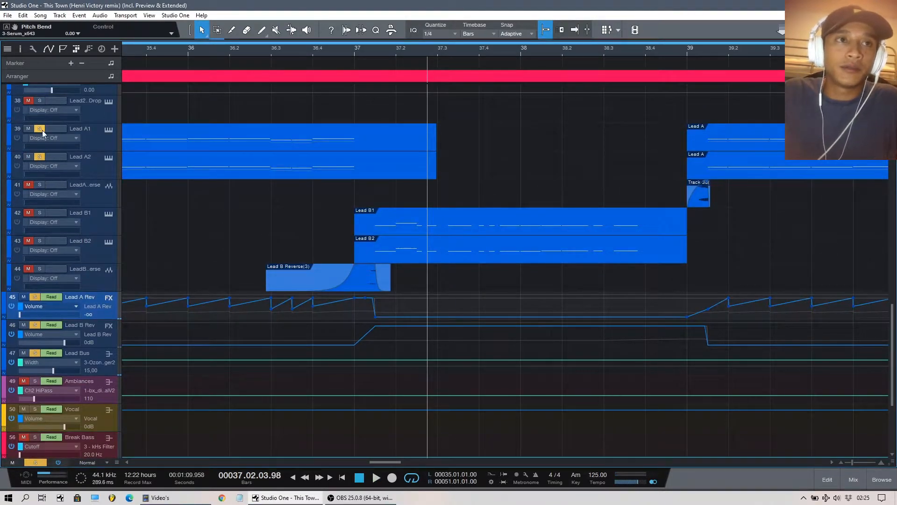
left_click(33, 464)
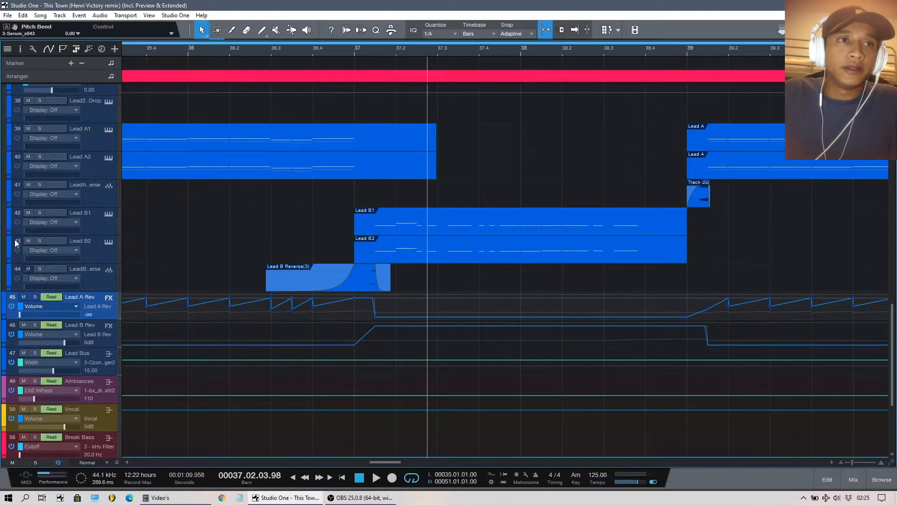
Solo Lead B1 and Lead B2 and play them from bar 37 to just before beat 37.4
left_click(39, 213)
left_click(354, 50)
scroll(354, 49, "down", 2)
key("space")
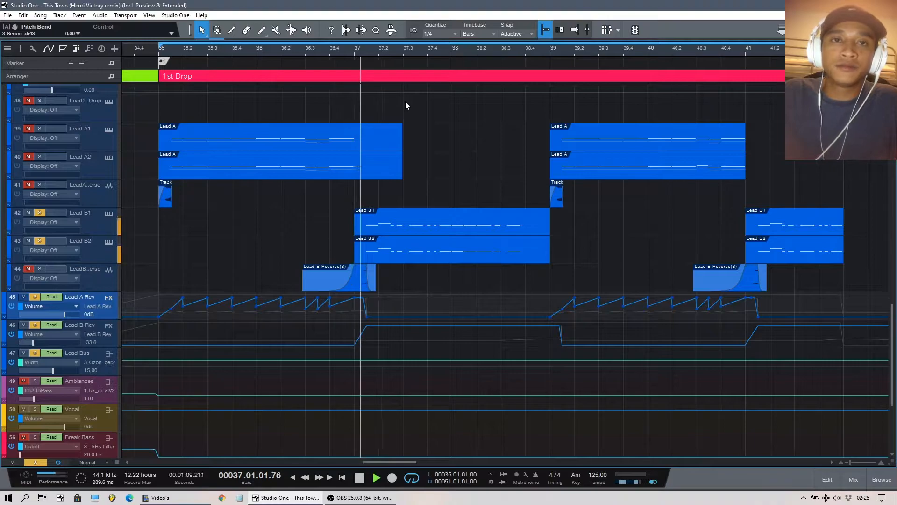
key("space")
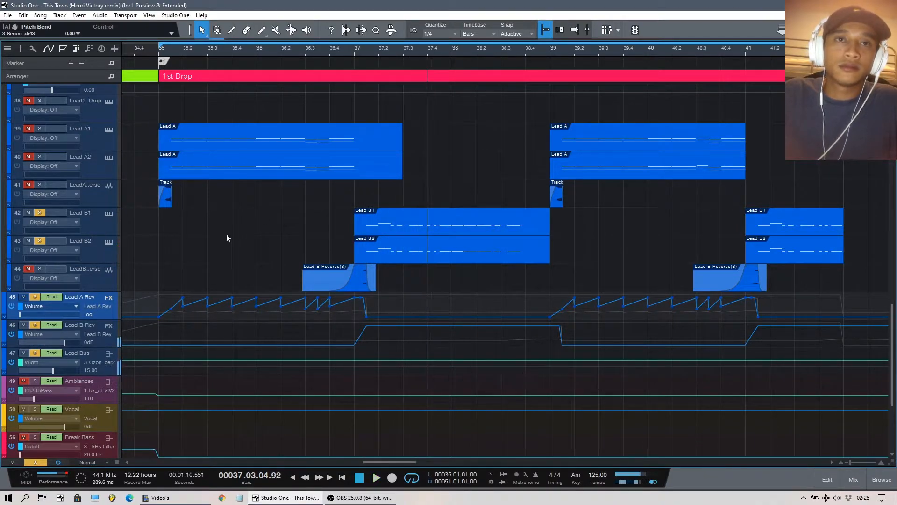
Mute Lead B2, leaving only Lead B1 soloed, and return the playhead to bar 37
left_click(38, 244)
left_click(382, 52)
scroll(382, 53, "up", 4)
left_click(283, 50)
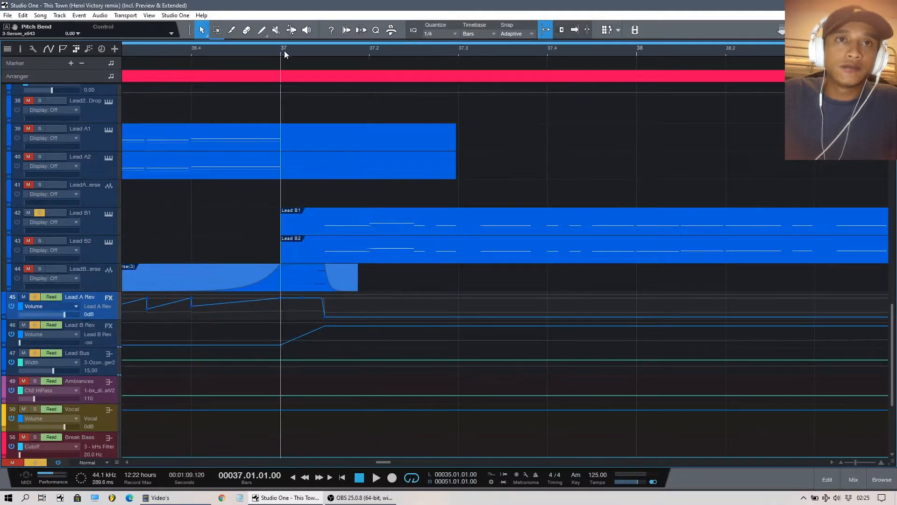
scroll(308, 50, "down", 8)
scroll(309, 50, "up", 4)
scroll(308, 50, "up", 2)
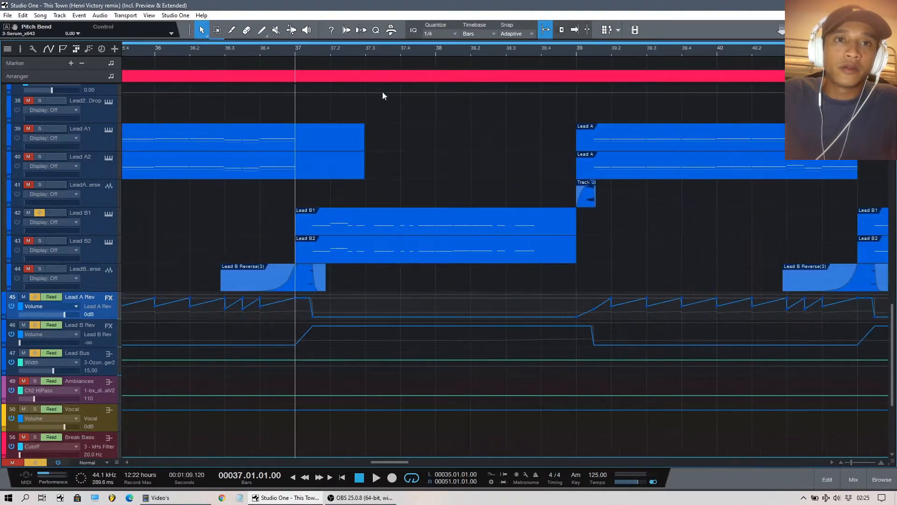
Play the soloed Lead B1 from bar 37 to about beat 38.3 and clear its solo
scroll(490, 119, "down", 1)
scroll(490, 119, "down", 1)
key("space")
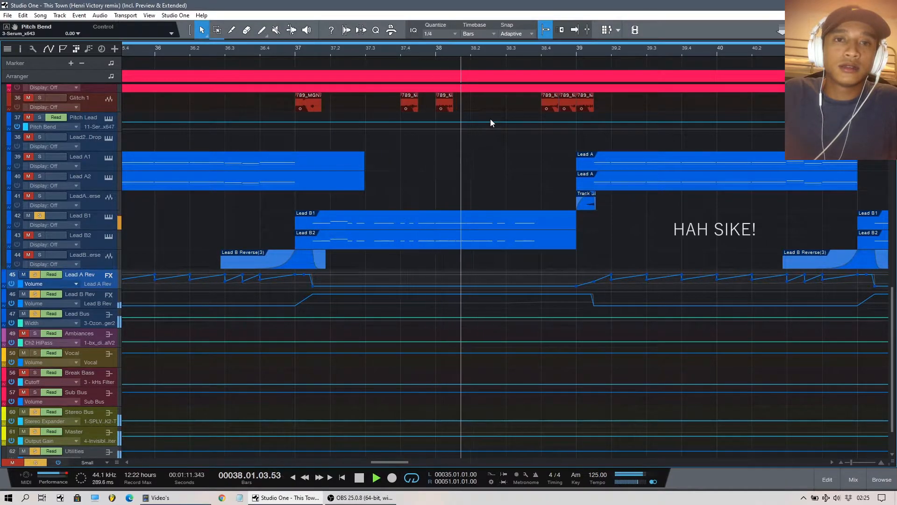
key("space")
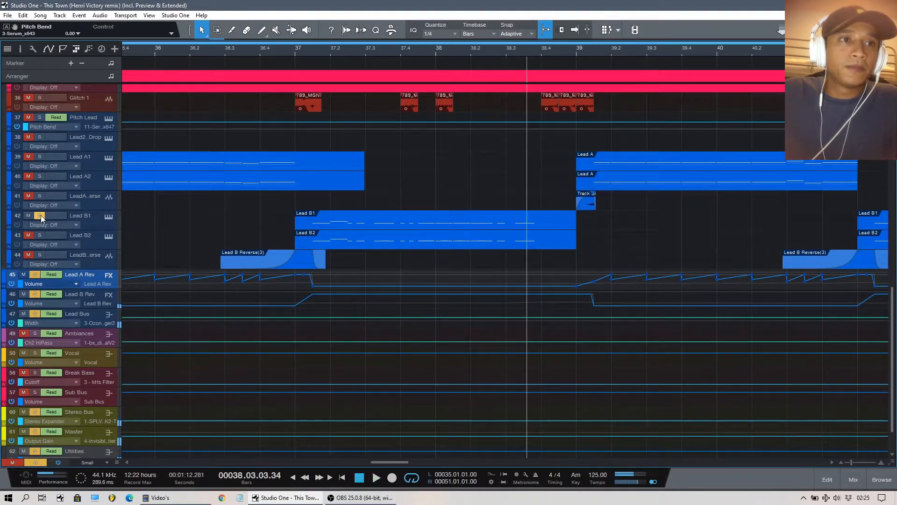
left_click(40, 216)
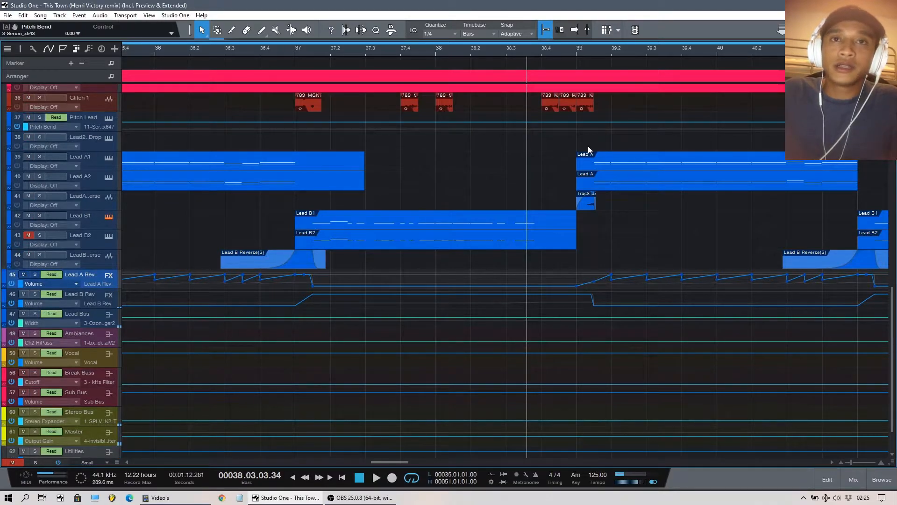
Open the VPS Avenger instrument behind Lead B1, view its LD Big Saw 1 preset and close it
key("F11")
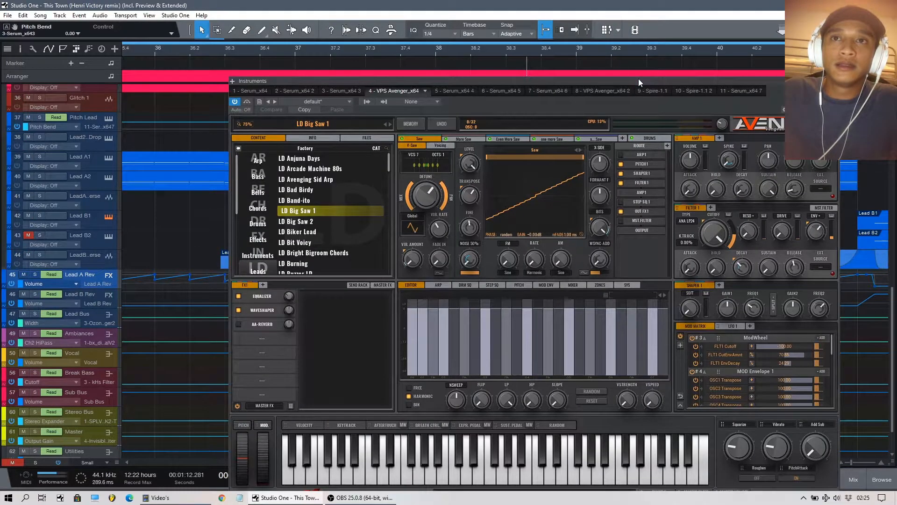
left_click_drag(639, 79, 562, 46)
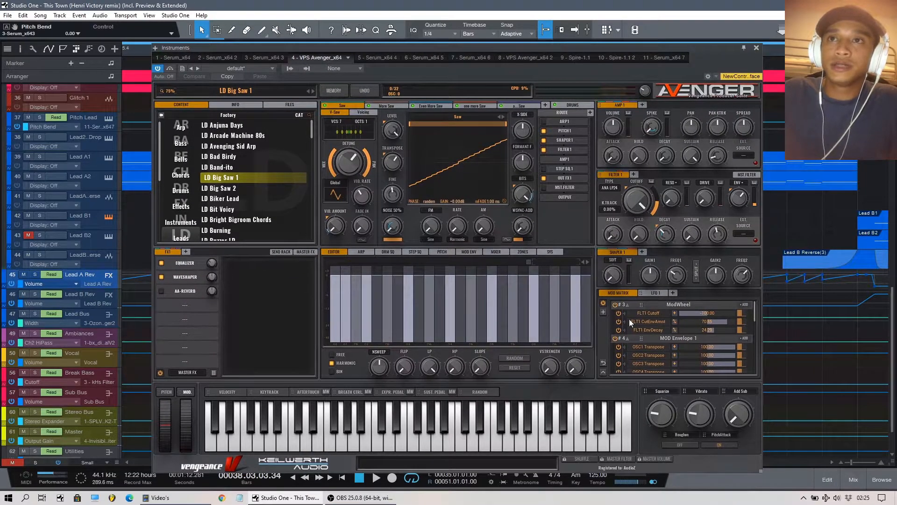
left_click(756, 48)
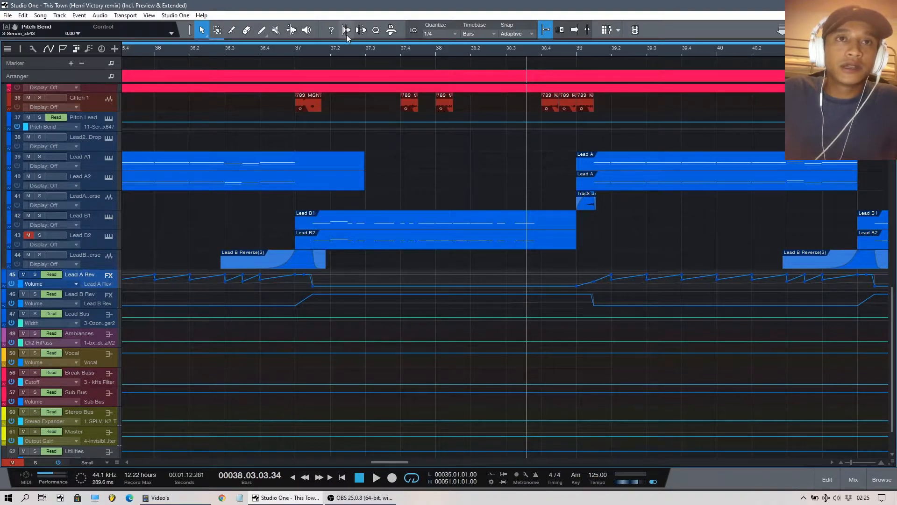
Return the playhead to bar 35 and unmute Lead B2
scroll(355, 46, "down", 5)
scroll(281, 51, "up", 3)
key("space")
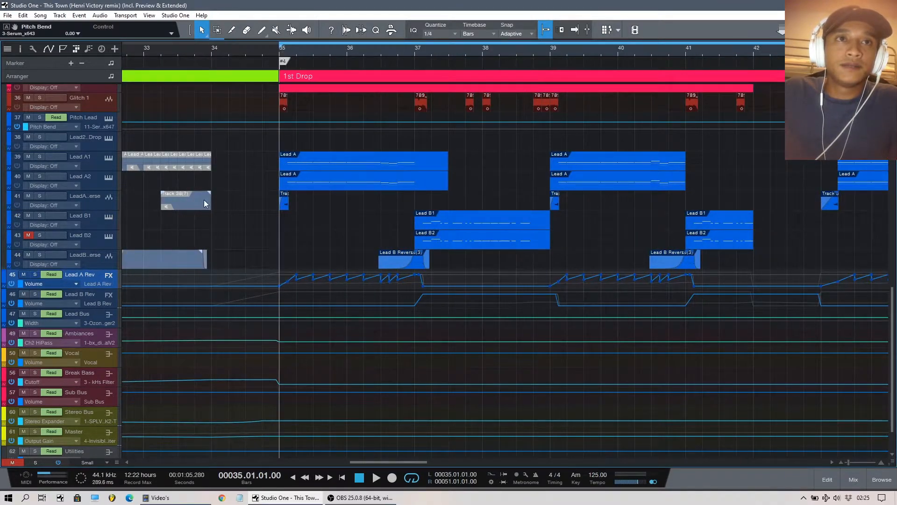
left_click(28, 235)
Solo the Lead A1 and Lead A2 tracks together
scroll(353, 218, "up", 2)
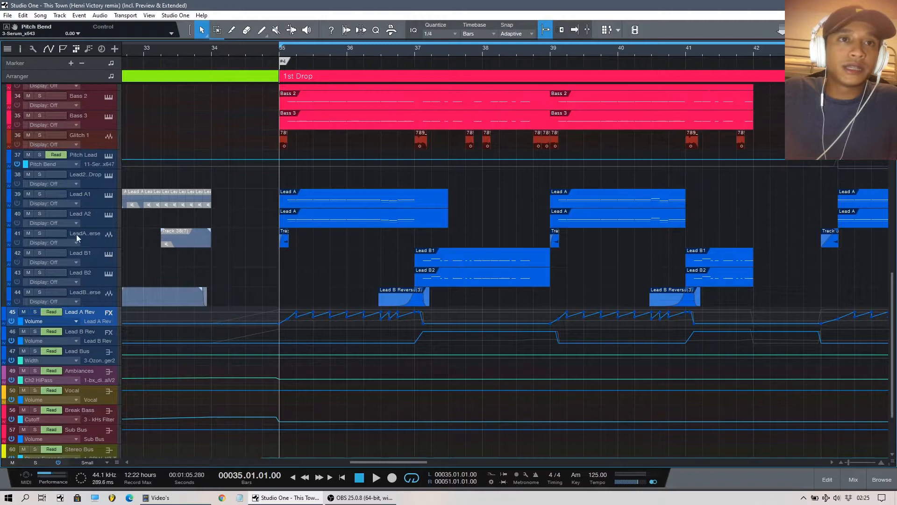
left_click(39, 194)
left_click(39, 213)
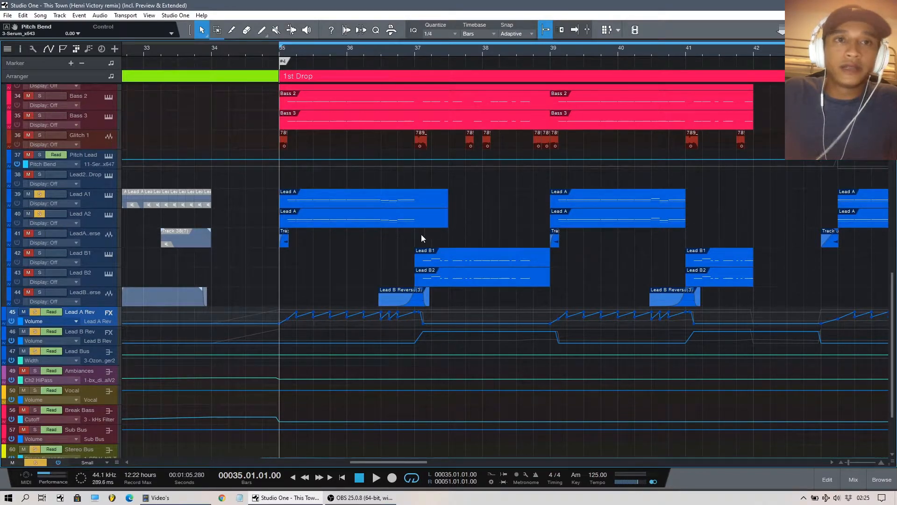
Show the lead channels in the mixer console and open the Trackspacer 2.5 insert on Lead A Rev
left_click(859, 485)
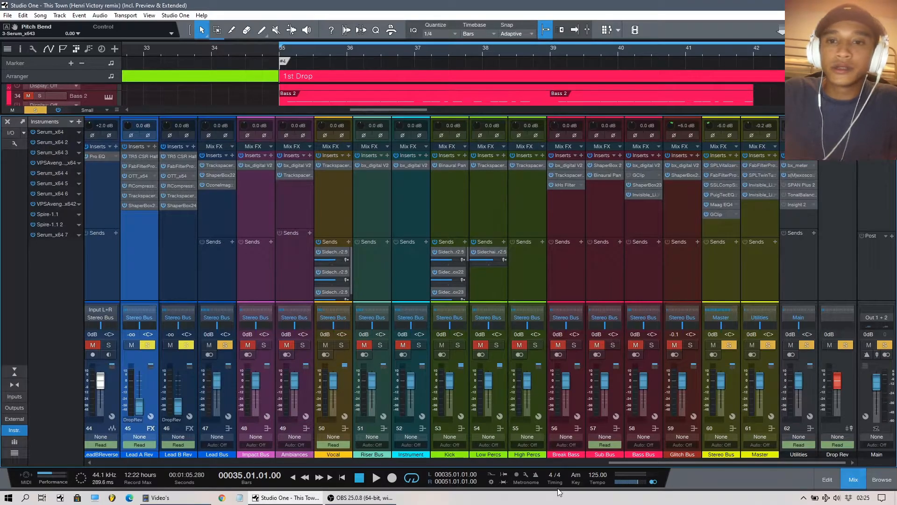
left_click_drag(611, 462, 532, 460)
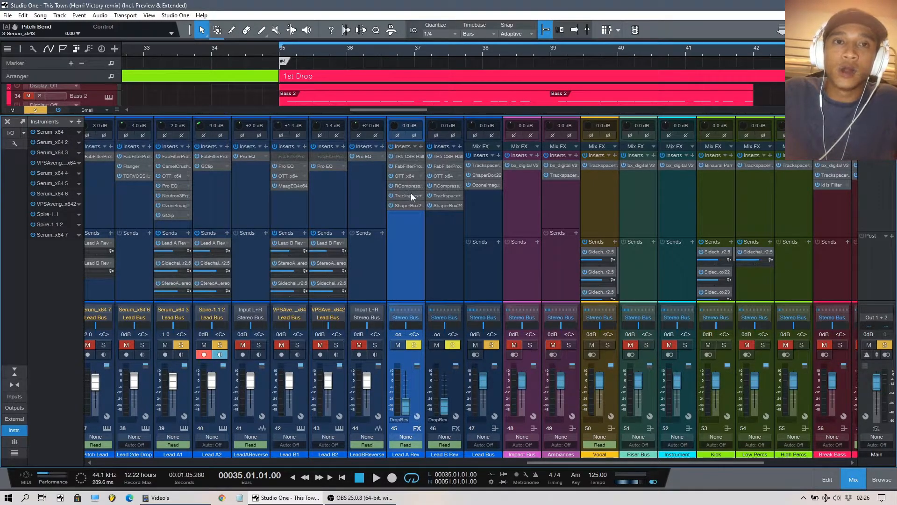
left_click(411, 193)
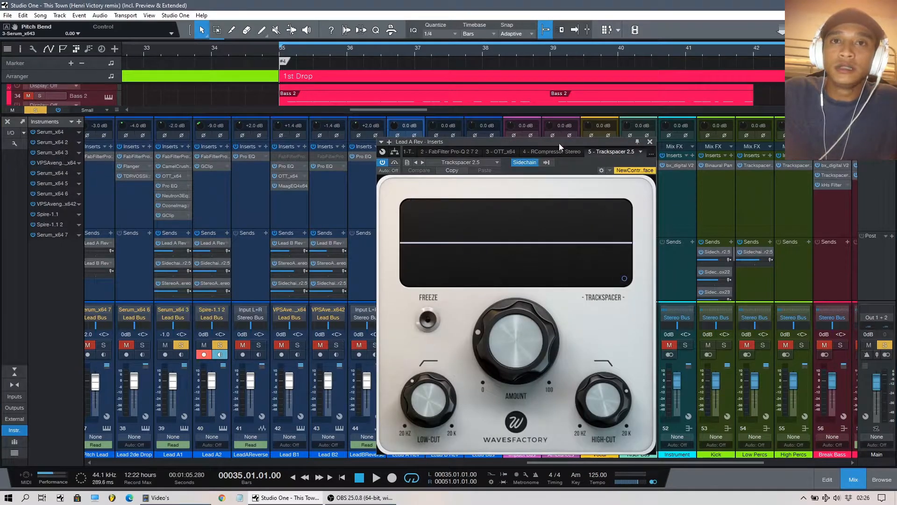
left_click_drag(559, 143, 534, 85)
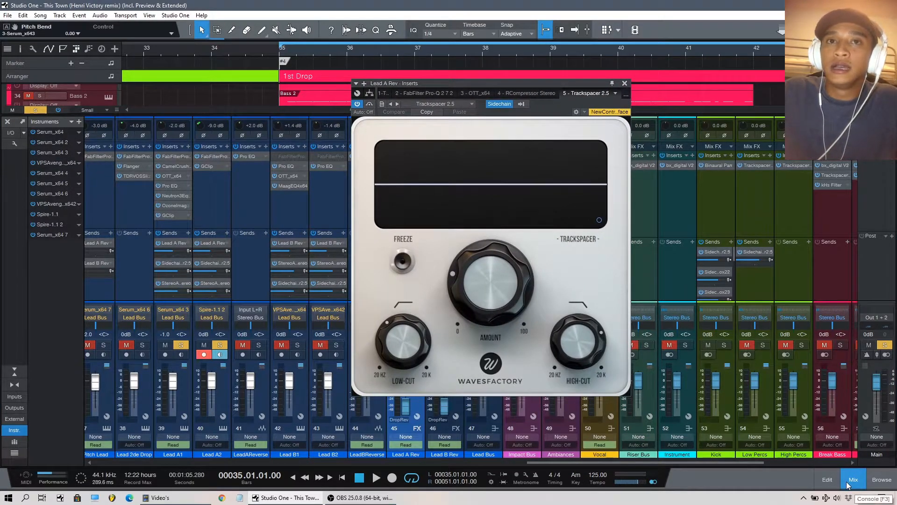
Reposition the Trackspacer window to uncover the mixer channels and inspect its low-cut and high-cut settings
left_click_drag(562, 82, 437, 57)
mouse_move(279, 330)
mouse_move(455, 328)
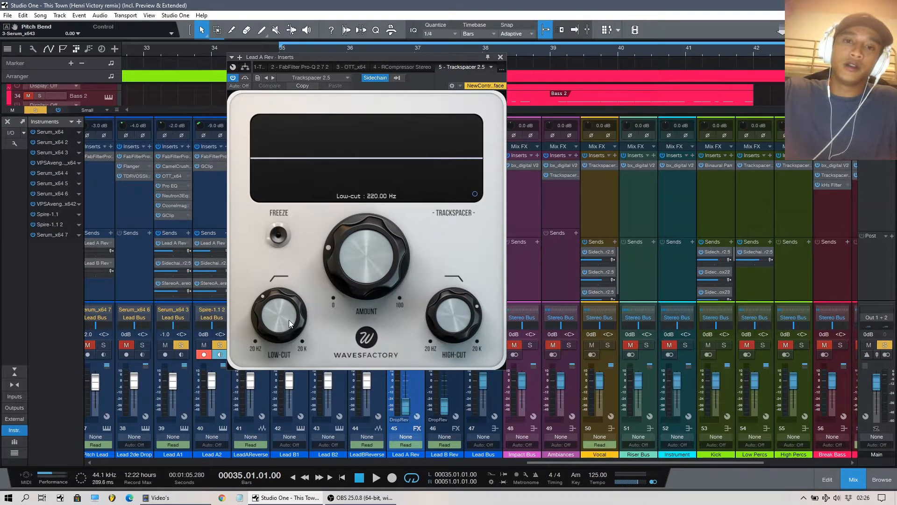
Hide the mixer console and move the Trackspacer window clear of the track list, over the arrangement
left_click(853, 481)
left_click_drag(463, 62, 292, 110)
mouse_move(223, 316)
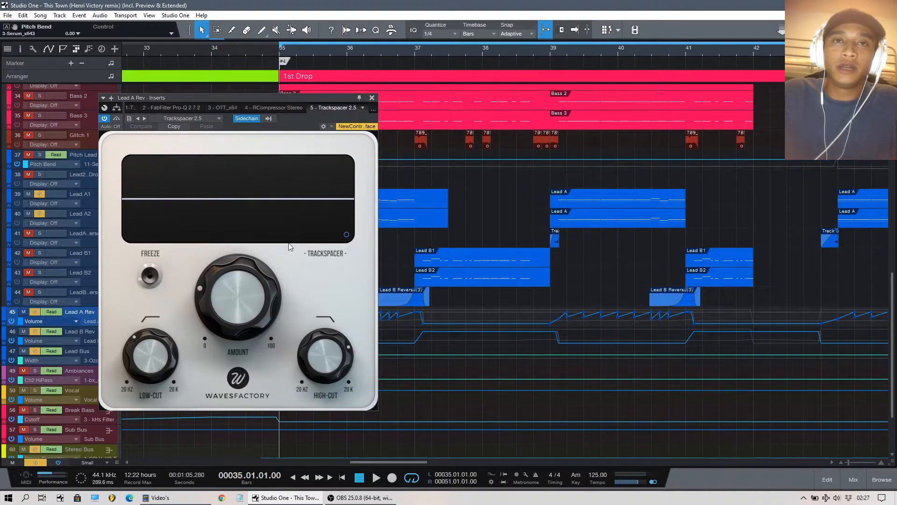
left_click_drag(325, 100, 589, 99)
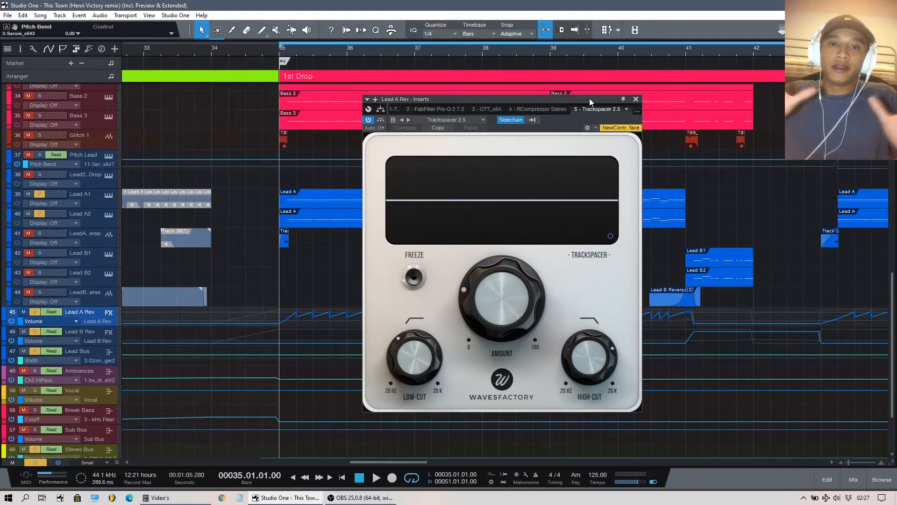
Play the soloed Lead A1 and Lead A2 from bar 35 with Trackspacer active on Lead A Rev
left_click_drag(589, 98, 570, 99)
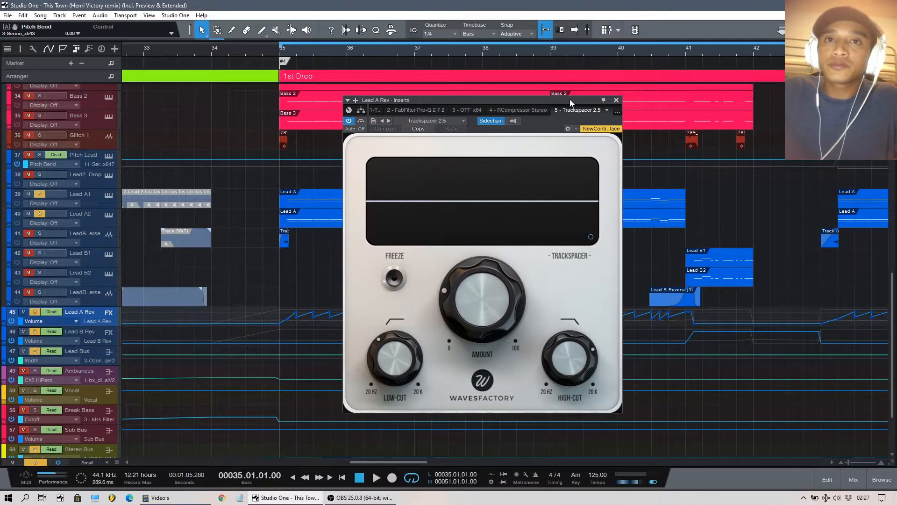
key("space")
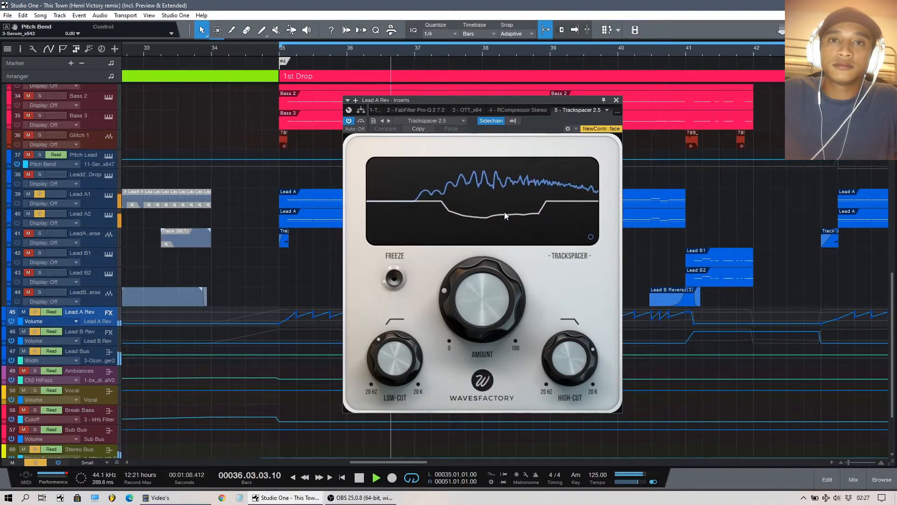
key("space")
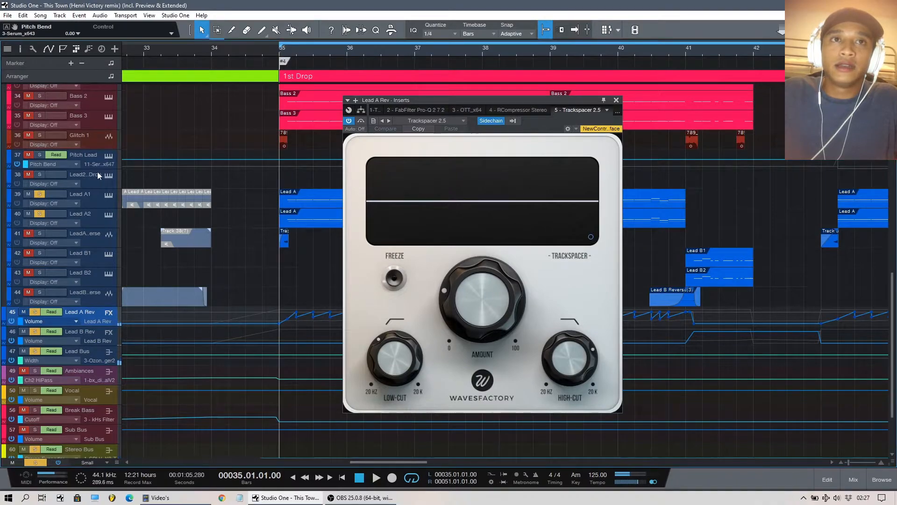
Take Lead A2 out of solo and audition Lead A1 alone with Trackspacer bypassed on Lead A Rev
left_click(27, 214)
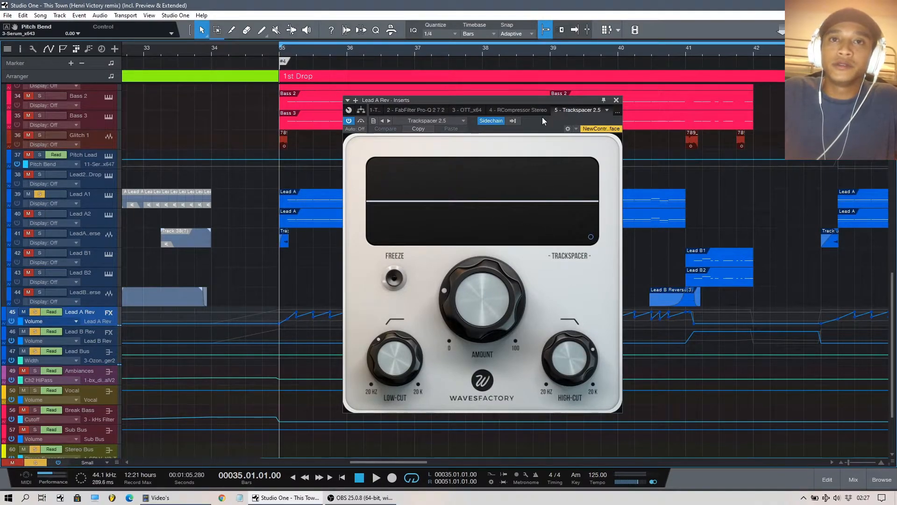
left_click(361, 122)
key("space")
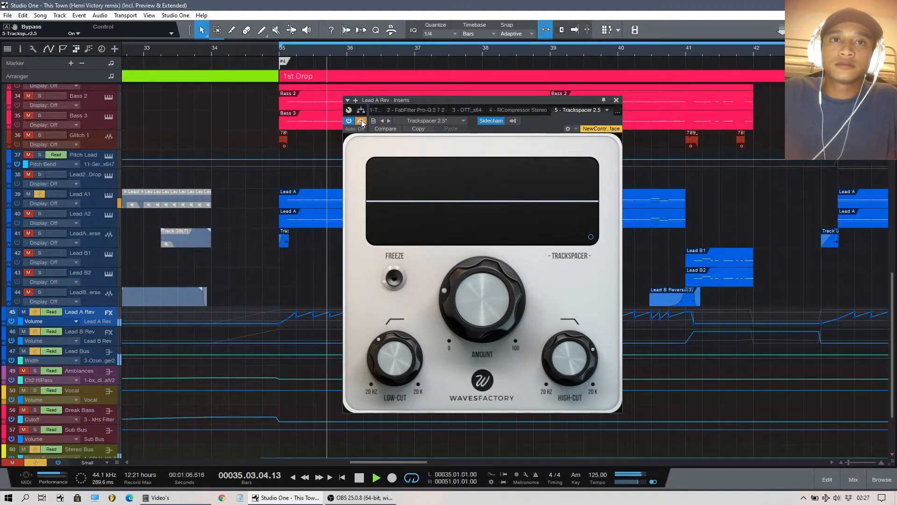
key("space")
Re-enable Trackspacer to audition Lead A1 with it, then return the playhead to bar 35 and close the plug-in window
left_click(362, 120)
key("space")
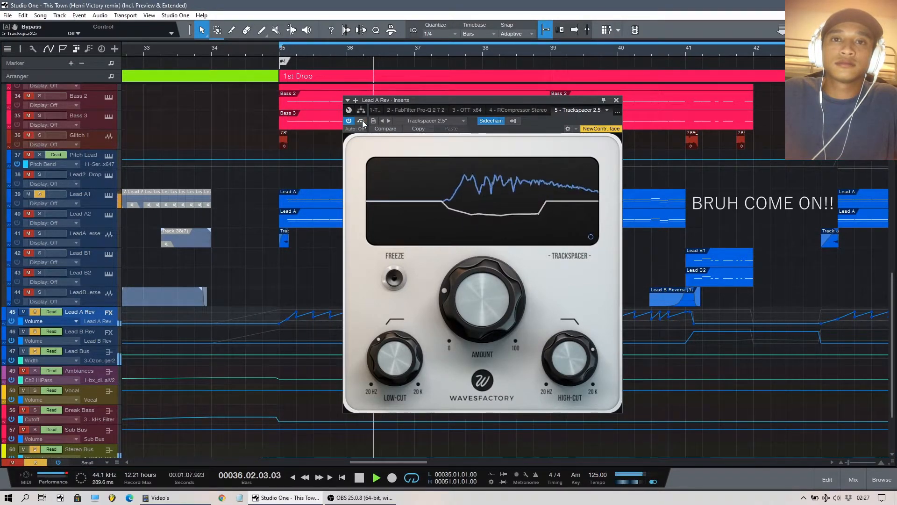
key("space")
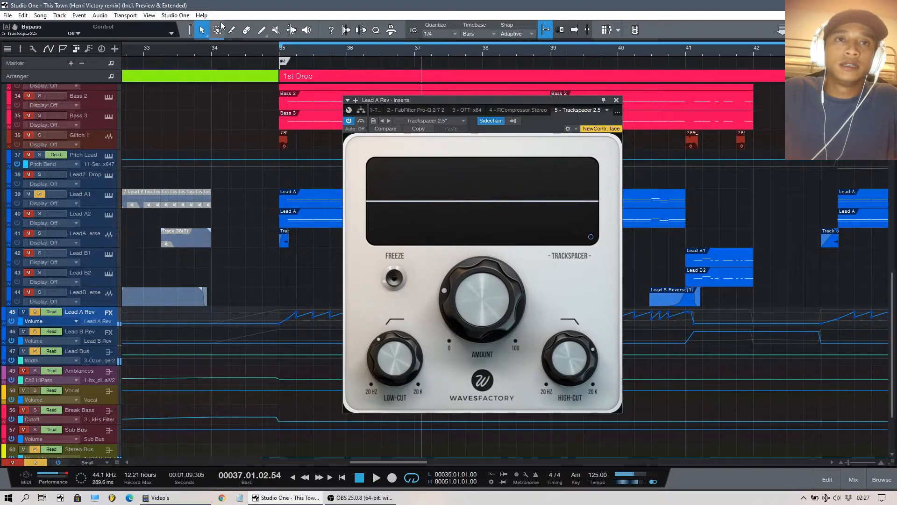
left_click(281, 50)
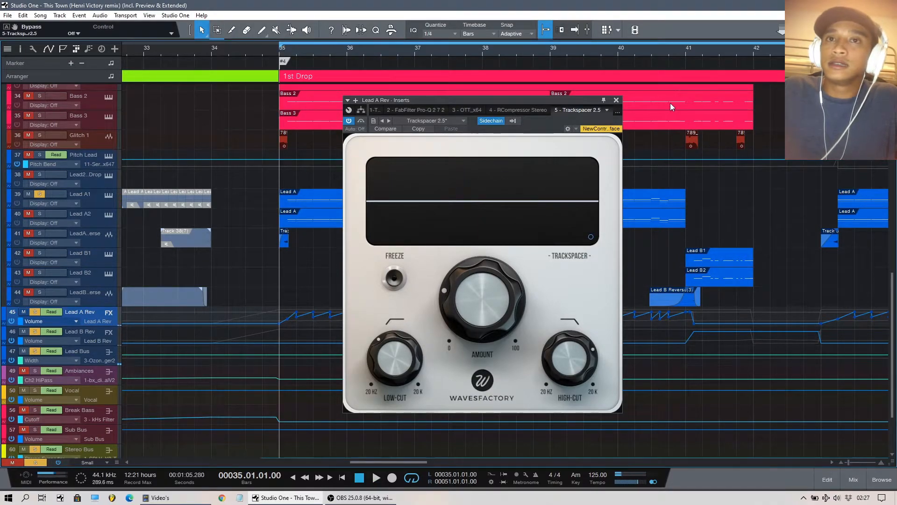
left_click(617, 100)
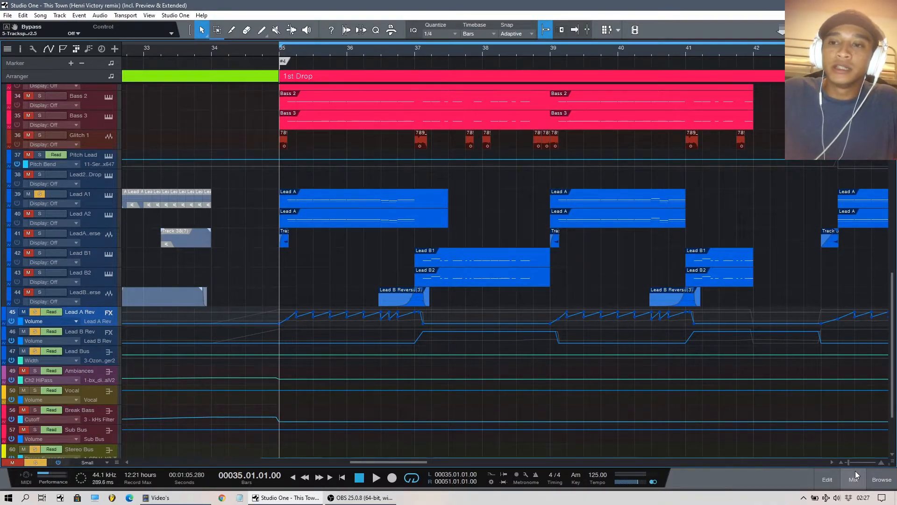
Examine the 1st Drop's bass, FX and lead tracks in the arrangement
scroll(427, 205, "up", 4)
scroll(428, 205, "up", 5)
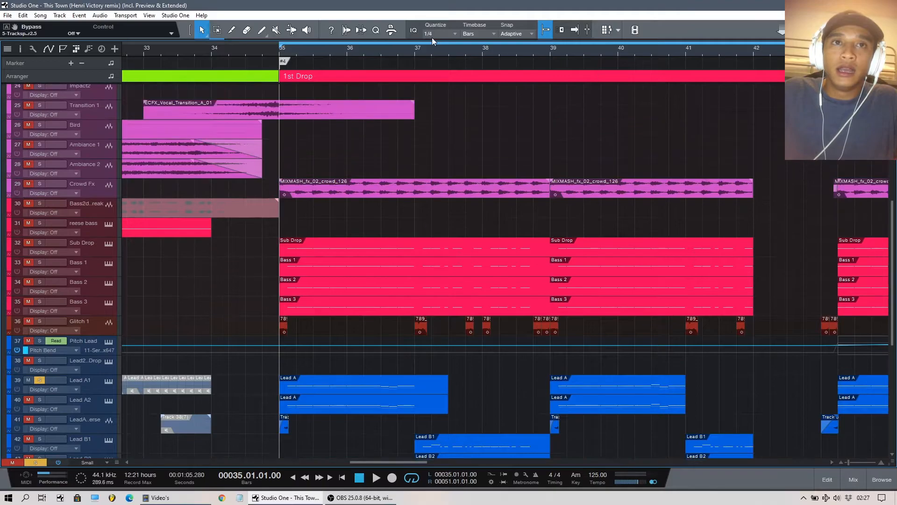
scroll(445, 46, "down", 8)
scroll(474, 136, "down", 2)
scroll(474, 126, "up", 2)
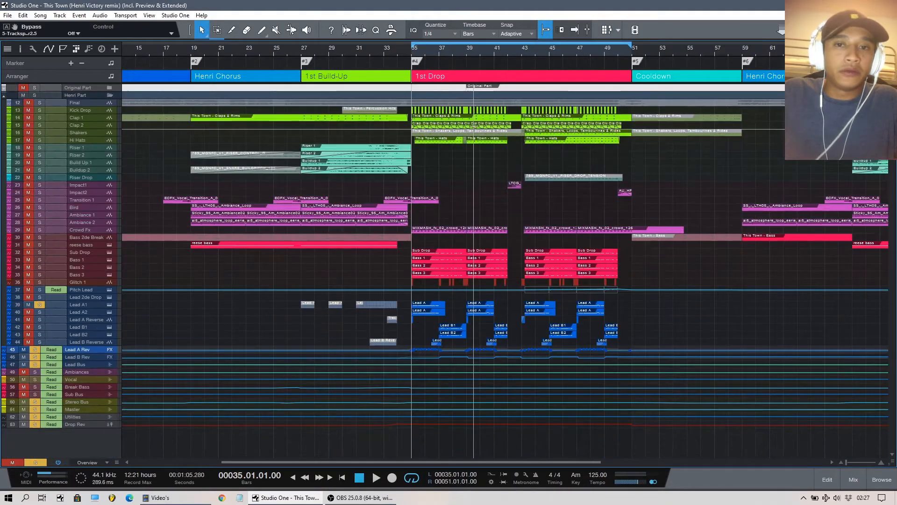
scroll(430, 41, "up", 3)
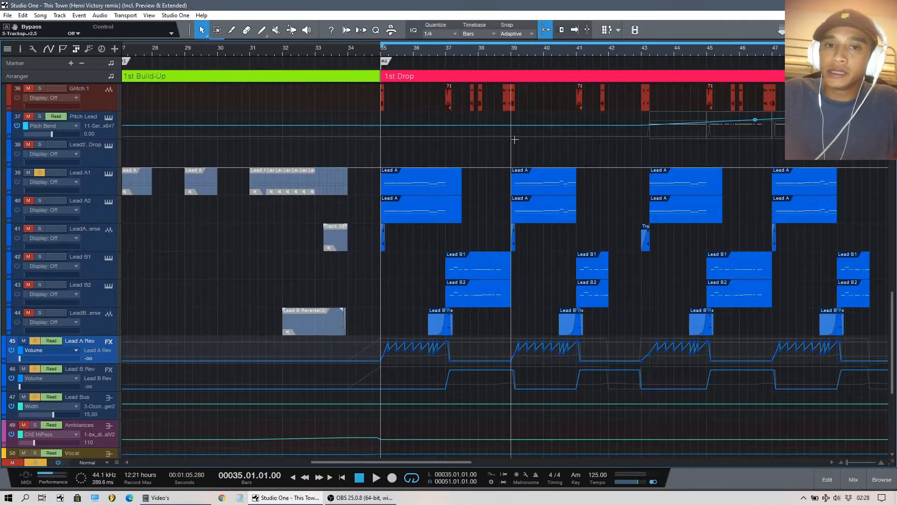
scroll(514, 139, "down", 1)
scroll(615, 253, "up", 5)
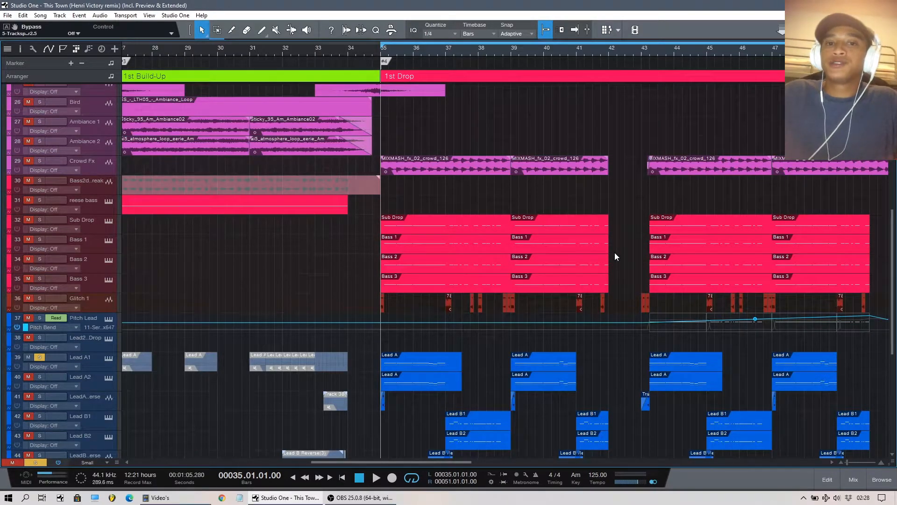
Check the Trackspacer insert on Lead A Rev in the mixer console, then close it and hide the console
left_click(860, 479)
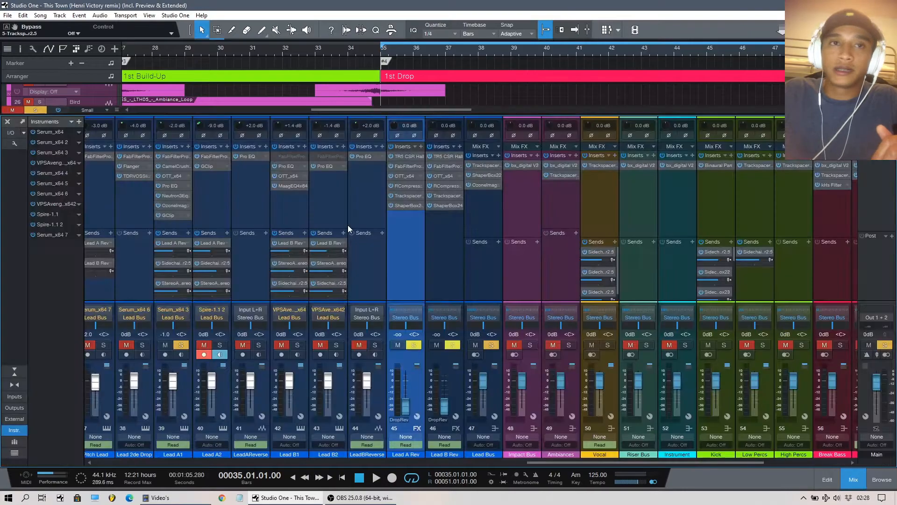
left_click(413, 195)
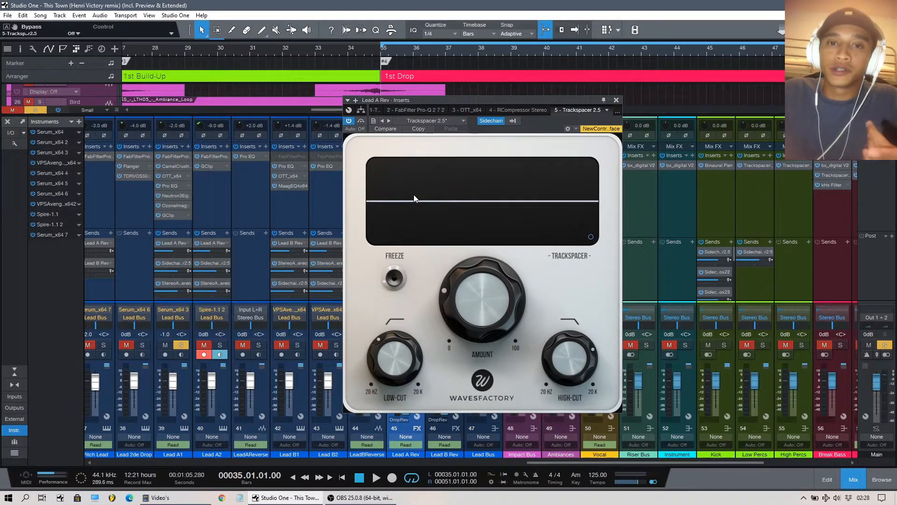
left_click(617, 100)
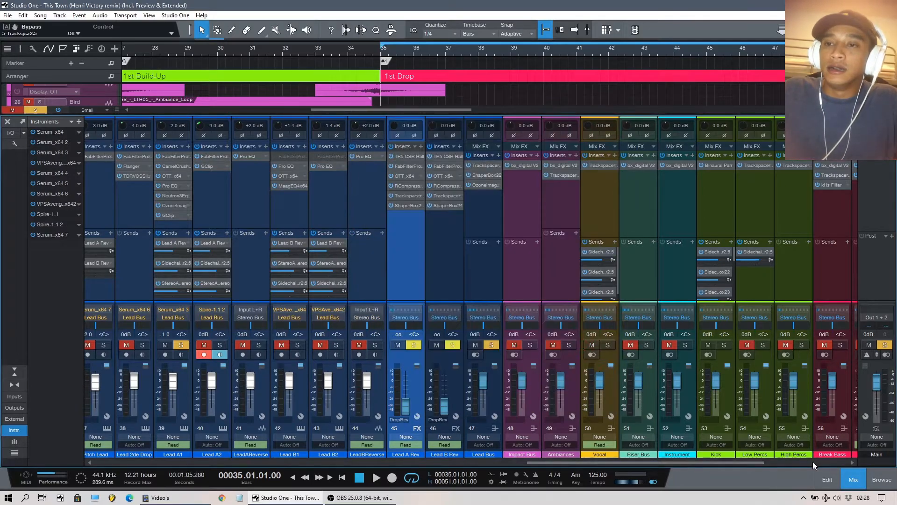
left_click(860, 476)
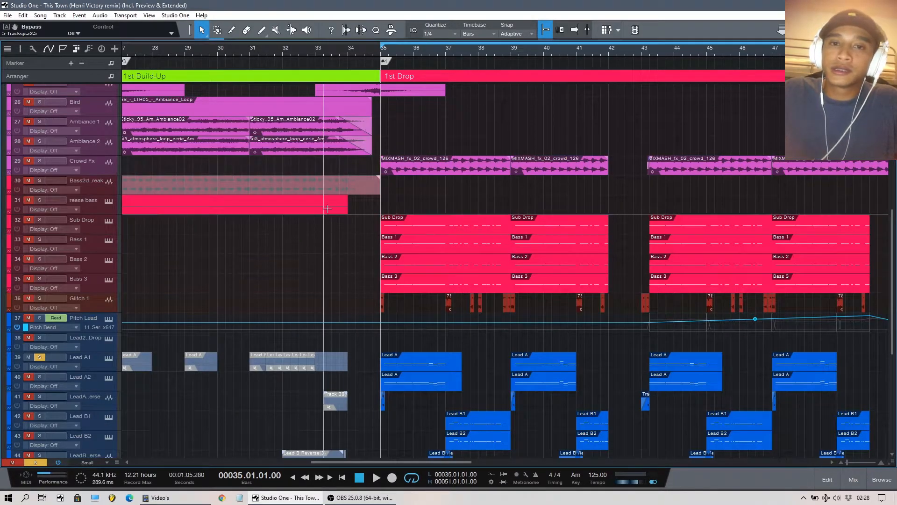
Expand the Original Part folder and solo its Vocal FX track
scroll(324, 218, "down", 1)
scroll(388, 50, "down", 2)
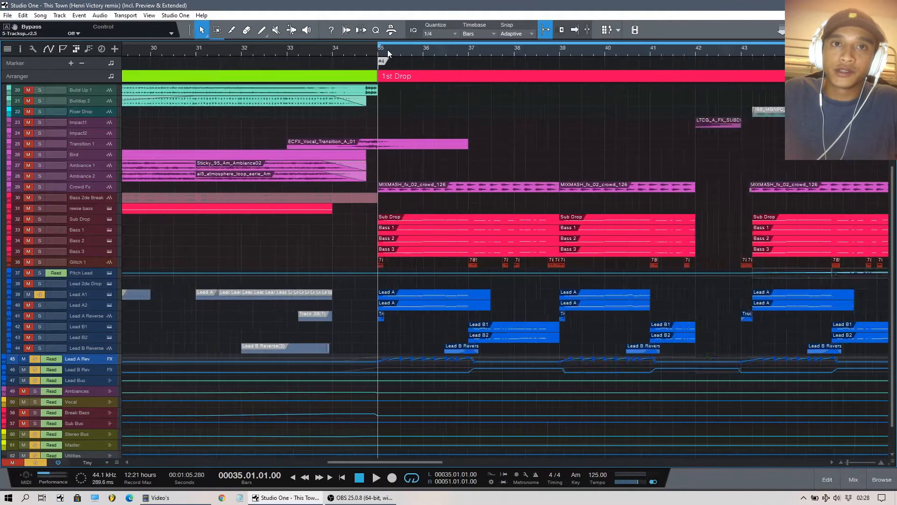
scroll(334, 257, "up", 2)
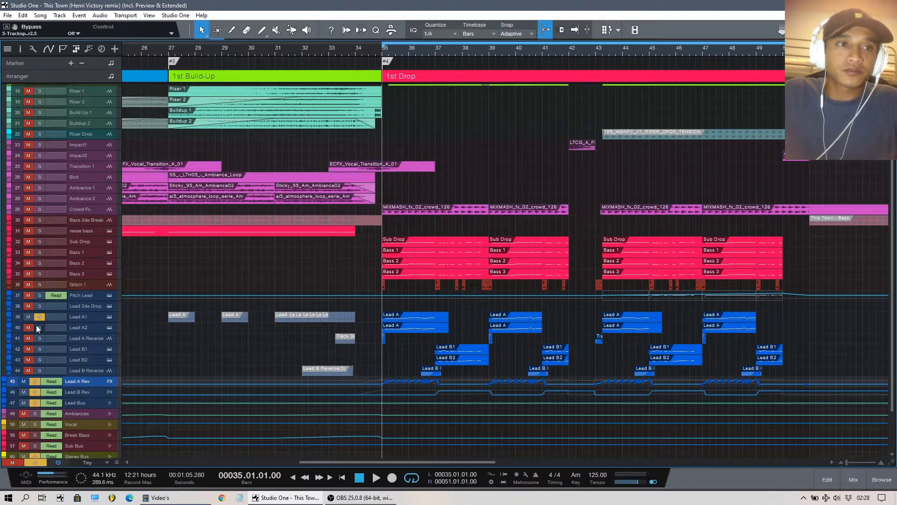
scroll(478, 158, "up", 4)
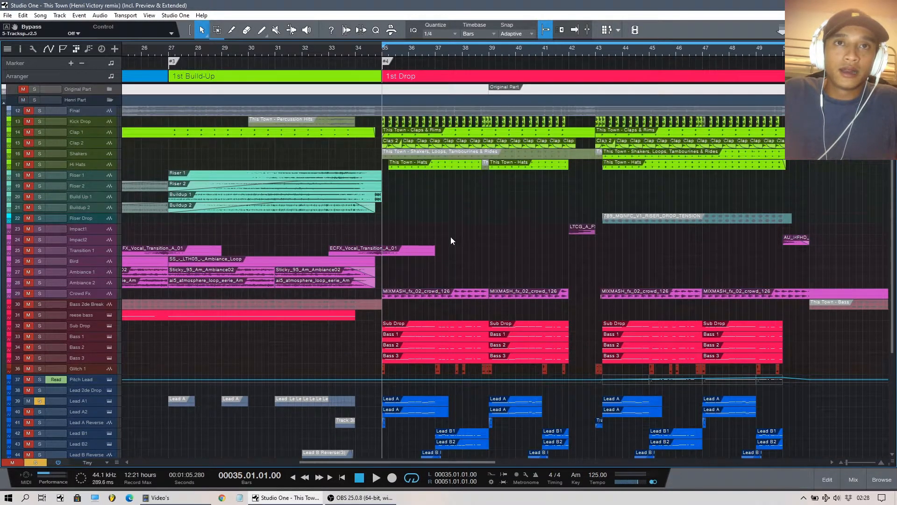
scroll(475, 236, "up", 2)
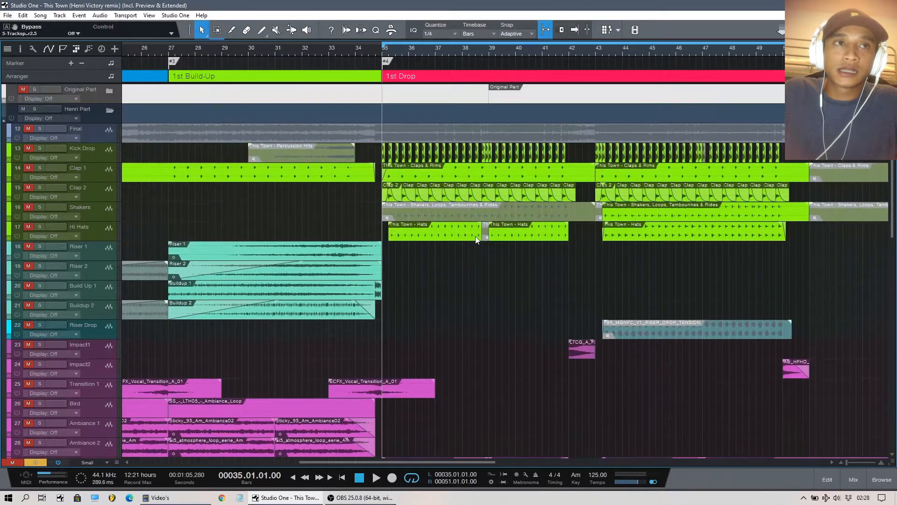
left_click(111, 89)
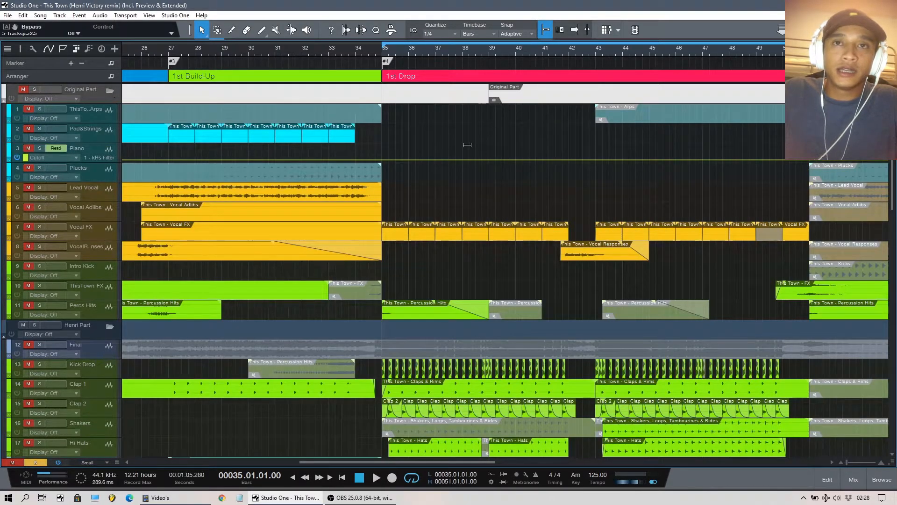
scroll(133, 149, "down", 2)
left_click(92, 174)
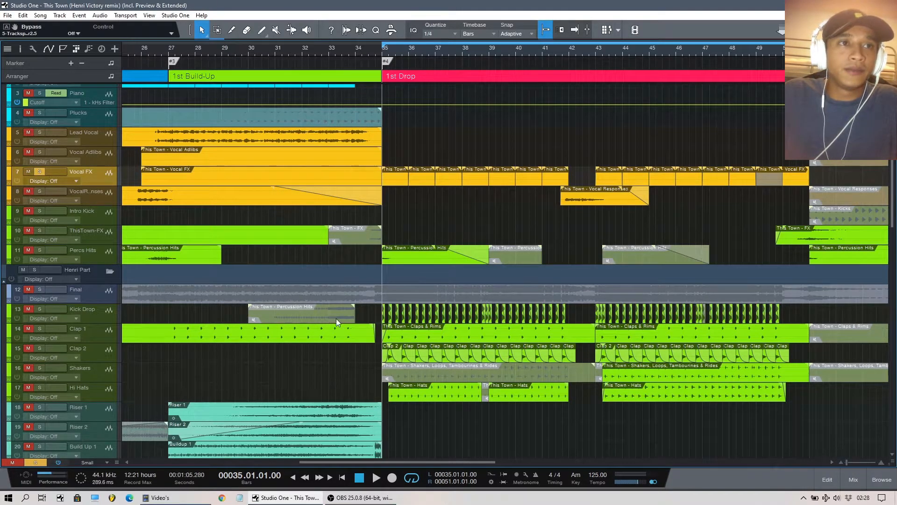
Audition the soloed Vocal FX track from the start of the 1st Drop
scroll(335, 316, "down", 5)
scroll(335, 318, "down", 9)
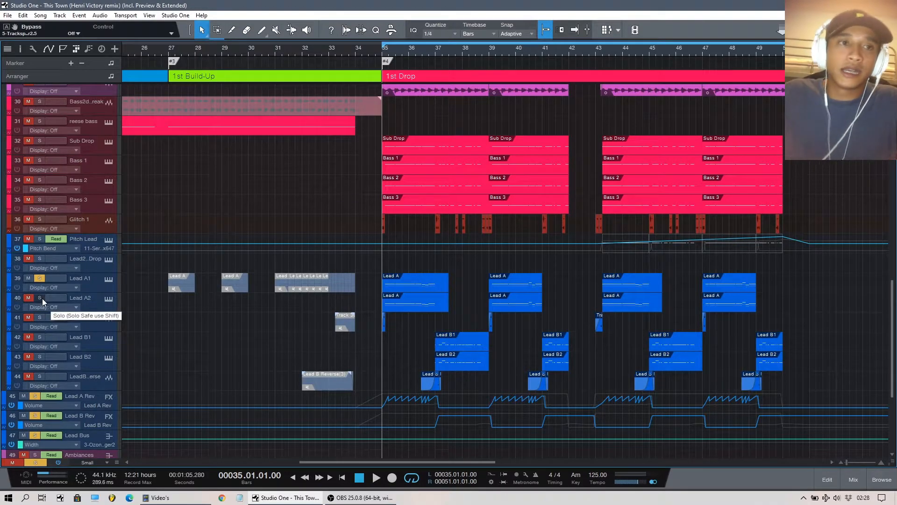
scroll(445, 302, "up", 10)
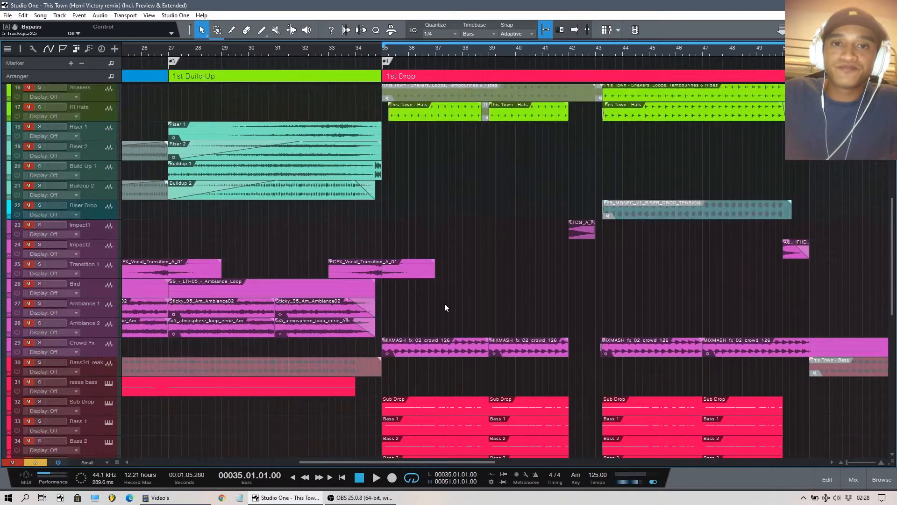
scroll(445, 307, "up", 5)
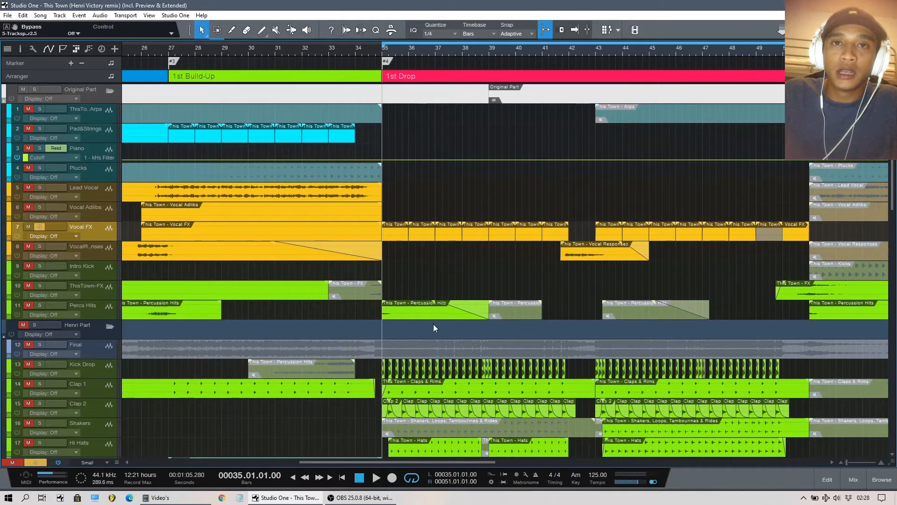
key("space")
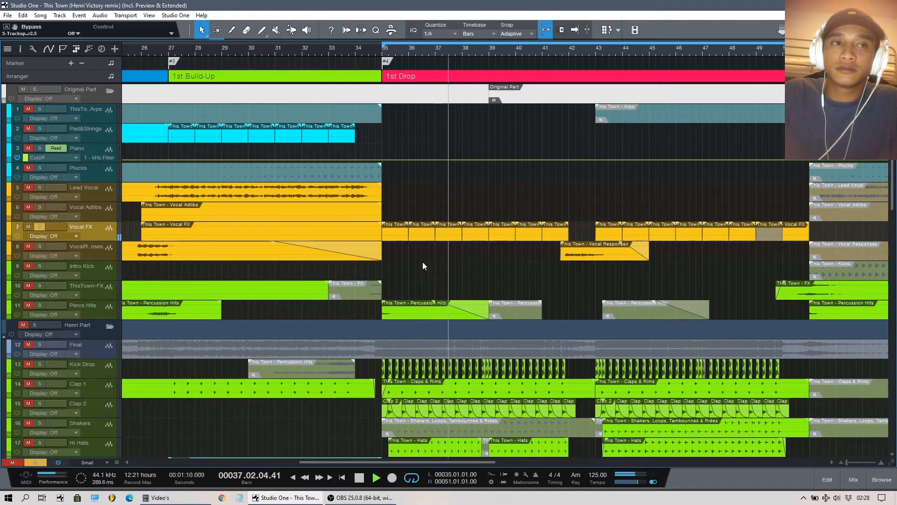
scroll(423, 264, "down", 1)
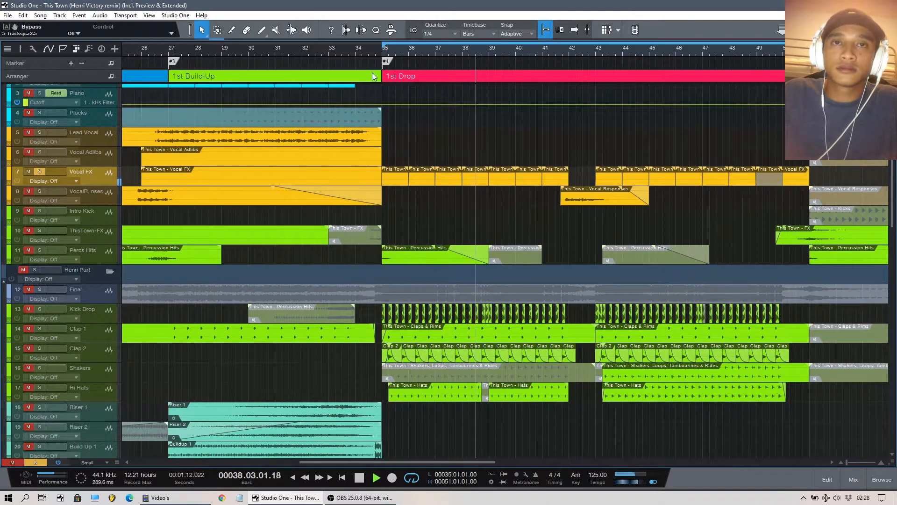
key("space")
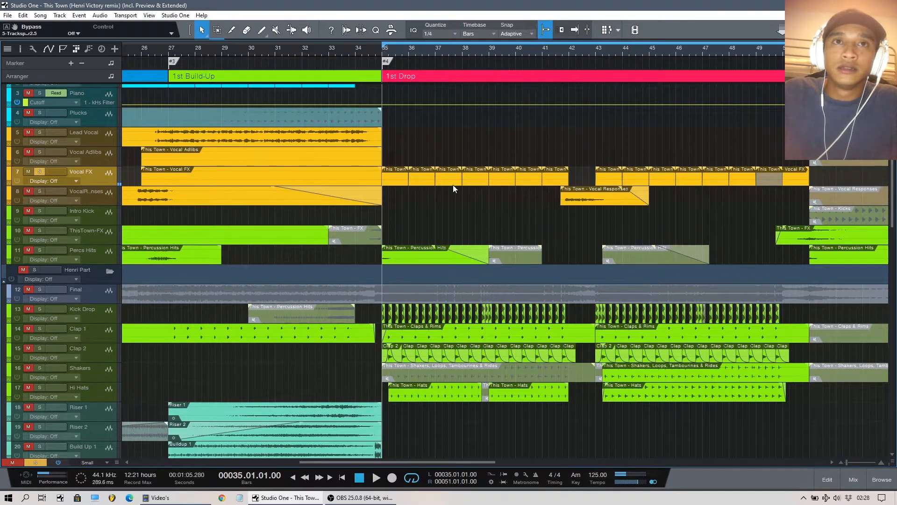
Solo the Lead A1 track again
scroll(490, 214, "down", 1)
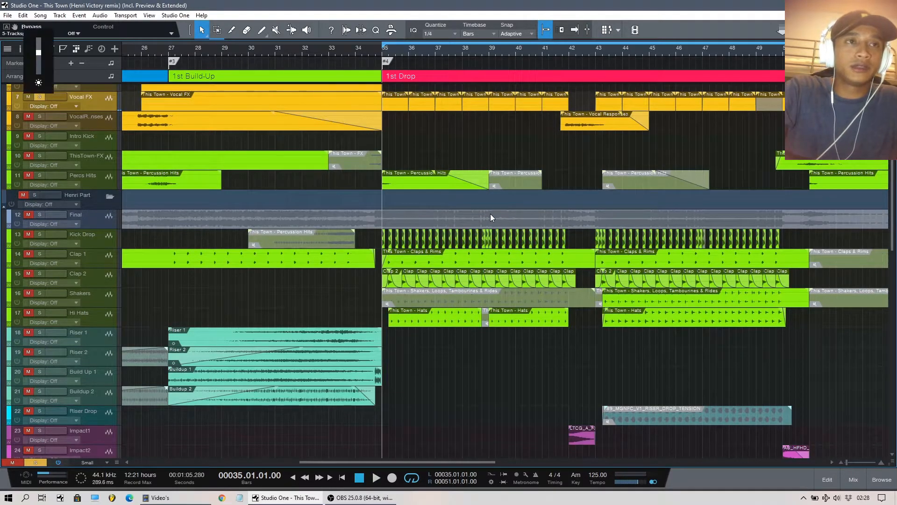
scroll(490, 214, "down", 3)
scroll(489, 214, "down", 15)
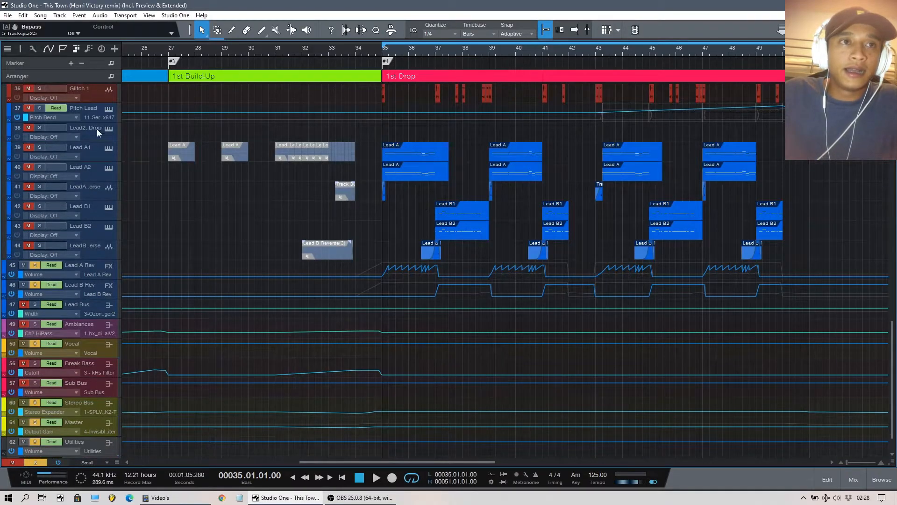
left_click(42, 147)
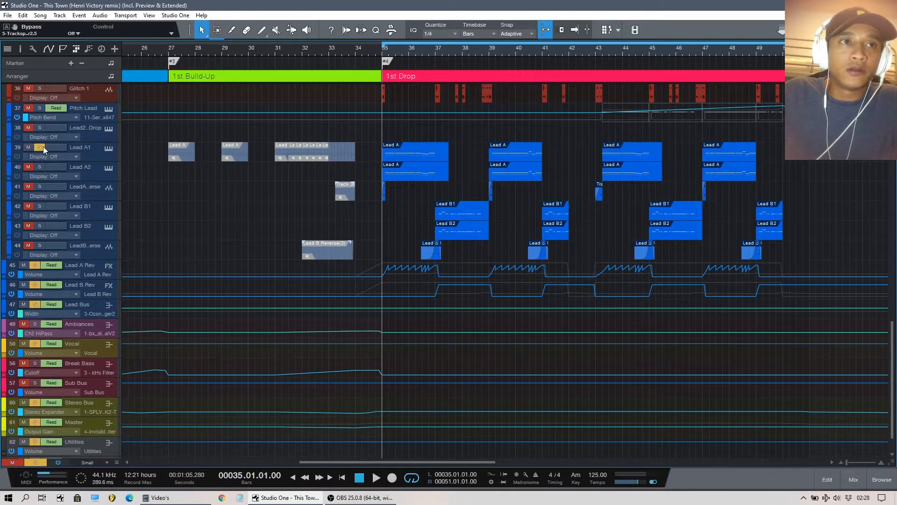
Open the Trackspacer 2.5 insert on the Lead Bus from the mixer console and move its window clear of the webcam area
left_click(853, 479)
left_click_drag(360, 463, 775, 461)
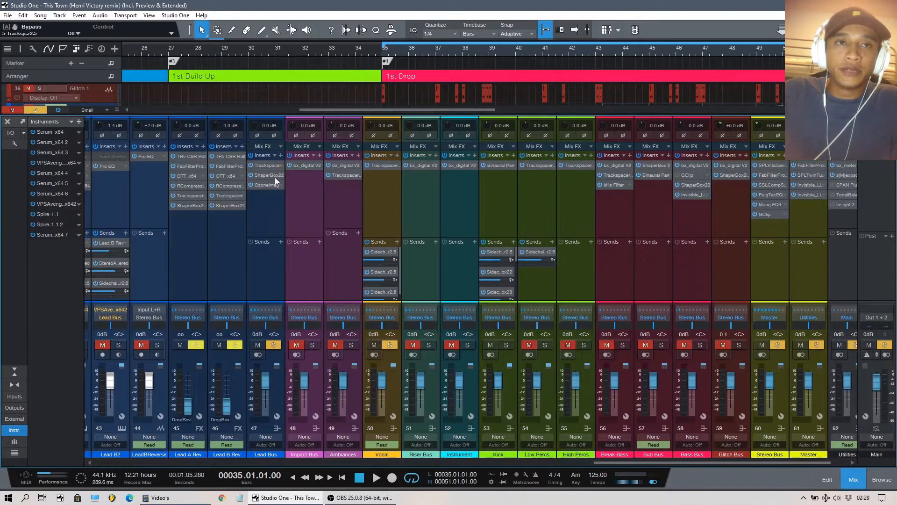
left_click(274, 164)
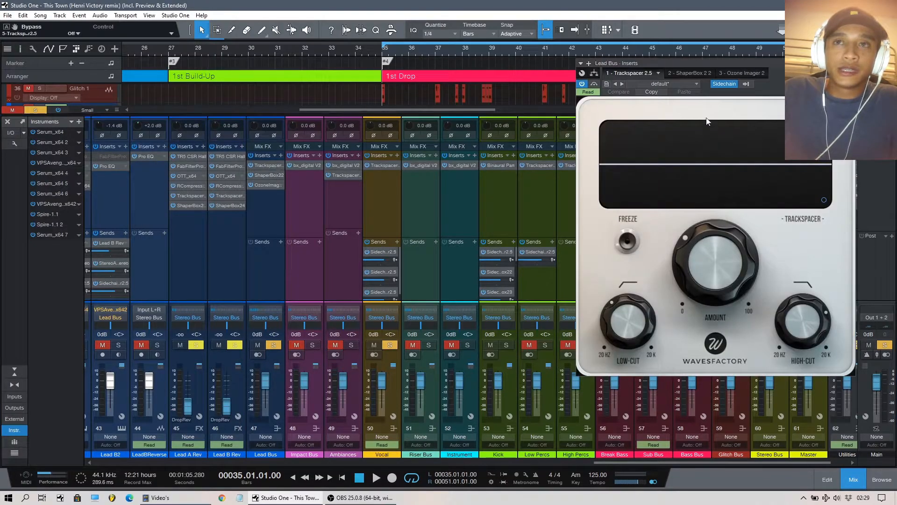
left_click_drag(783, 48, 443, 38)
mouse_move(349, 234)
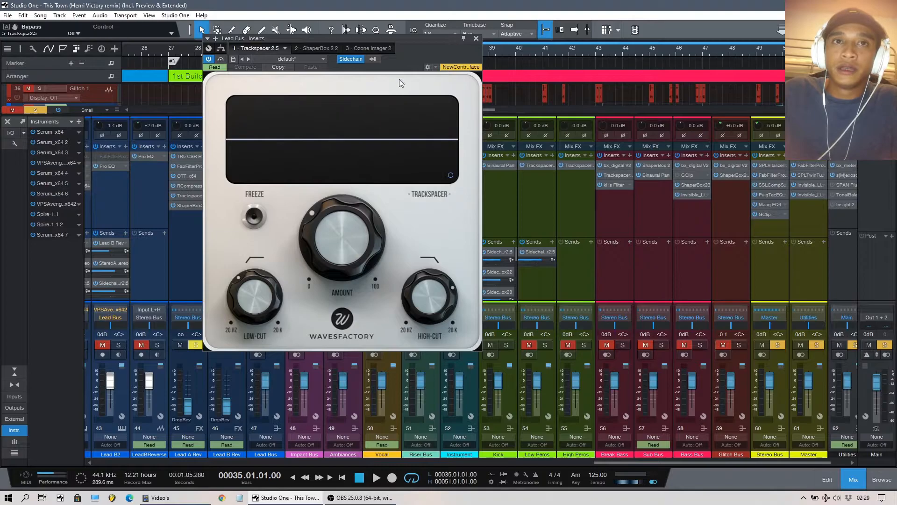
Inspect the sidechain source list of the Lead Bus Trackspacer down to the Vocal bus, then dismiss it
left_click(373, 59)
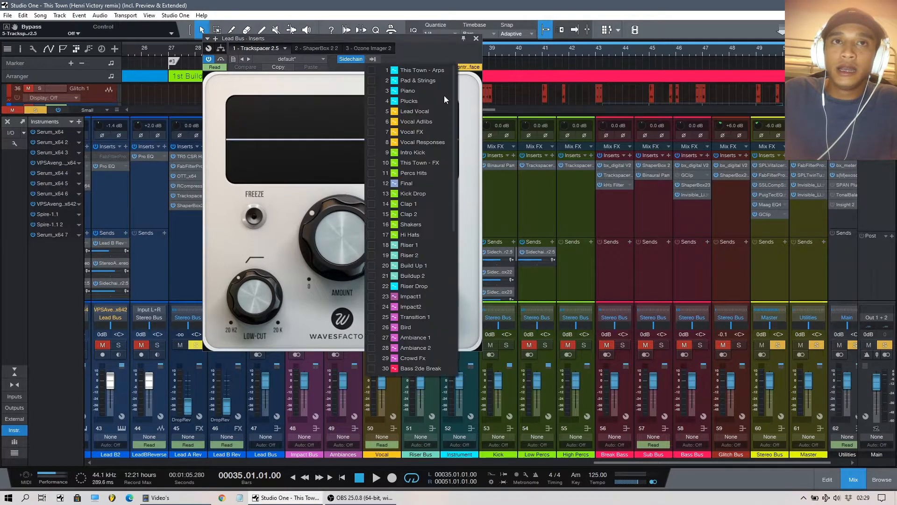
left_click_drag(455, 83, 456, 247)
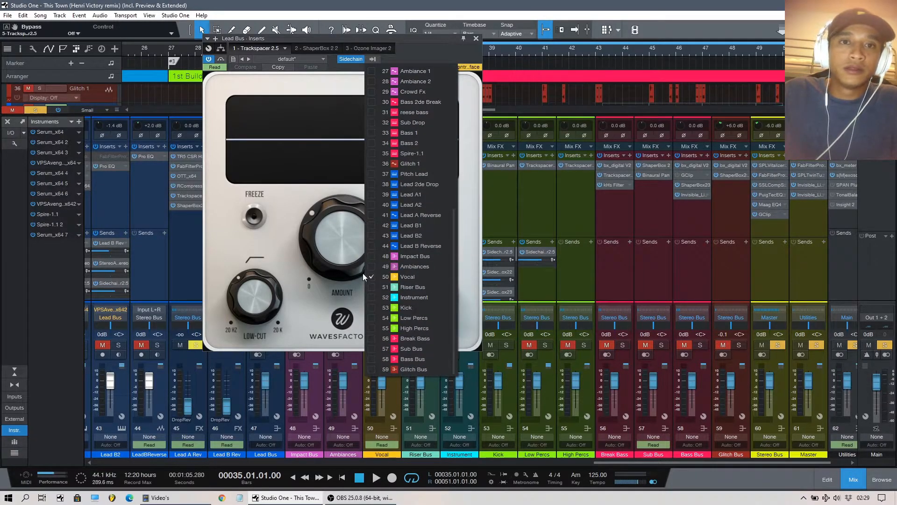
left_click(447, 49)
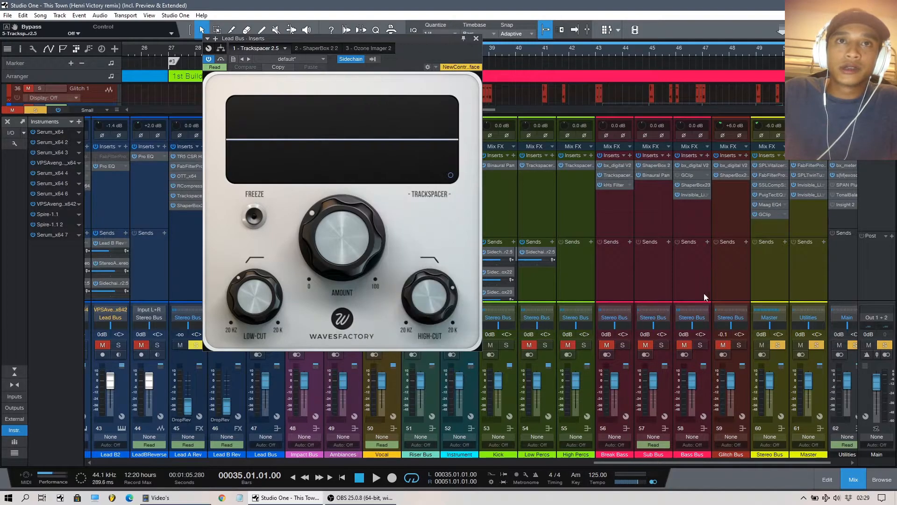
Hide the mixer console, bring the Vocal FX track into view and inspect Trackspacer's low-cut and high-cut settings
left_click(855, 486)
left_click_drag(448, 38, 685, 62)
scroll(360, 204, "up", 12)
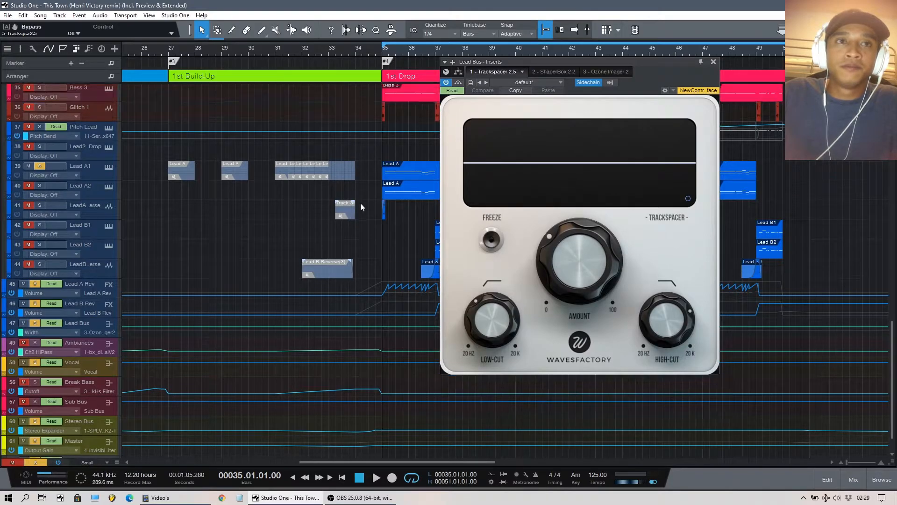
scroll(360, 202, "up", 7)
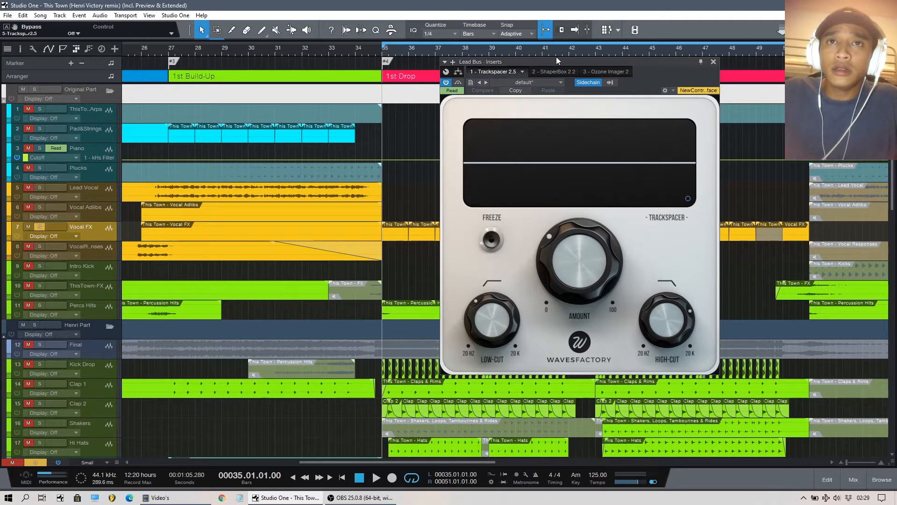
left_click_drag(556, 60, 477, 44)
mouse_move(421, 296)
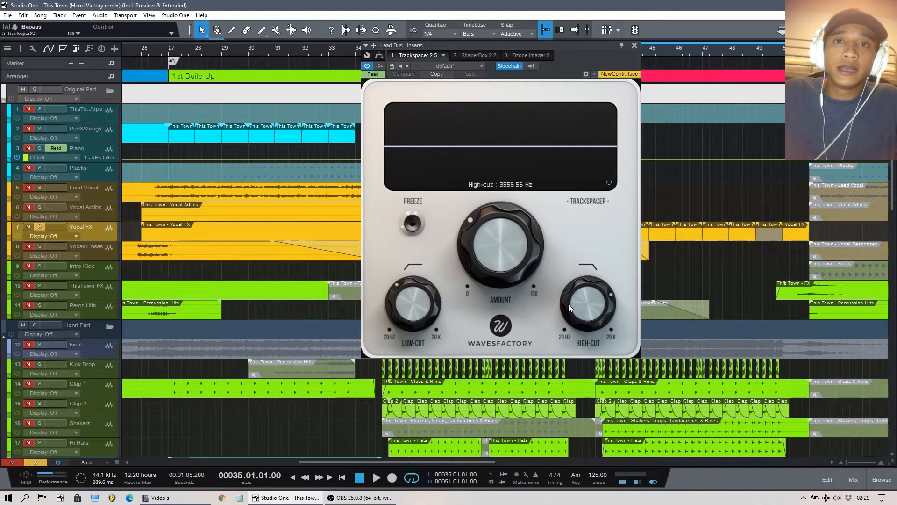
Audition the soloed tracks from the start of the 1st Drop with the Lead Bus Trackspacer bypassed
left_click_drag(540, 55, 626, 44)
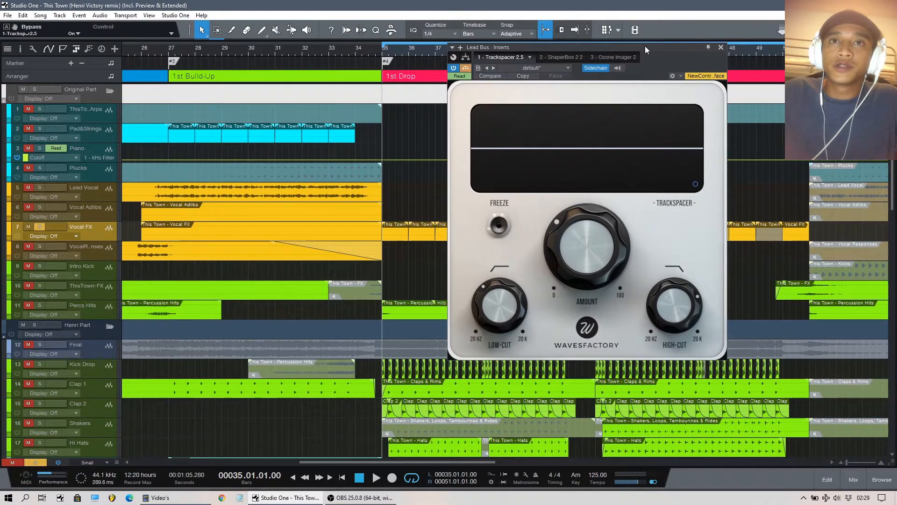
key("space")
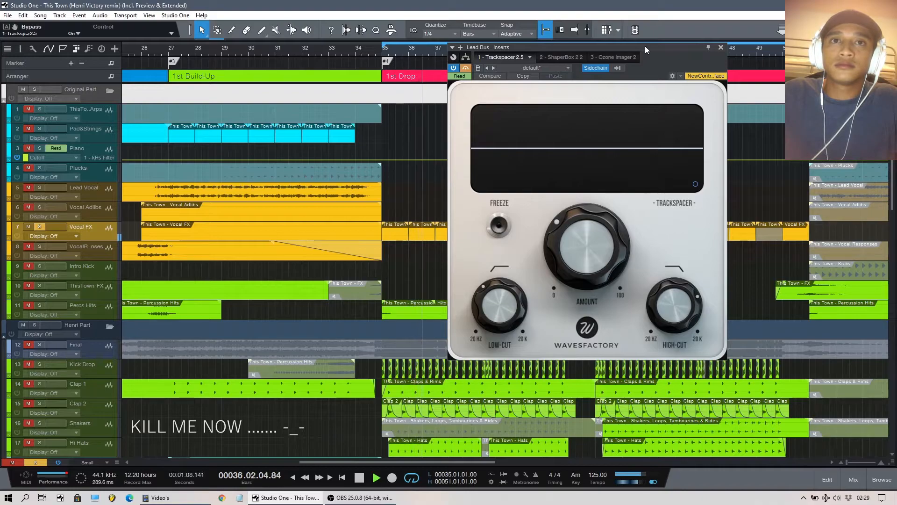
key("space")
Re-enable Trackspacer, audition again from bar 35, return the playhead there and close the plug-in window
left_click(384, 51)
left_click(468, 67)
key("space")
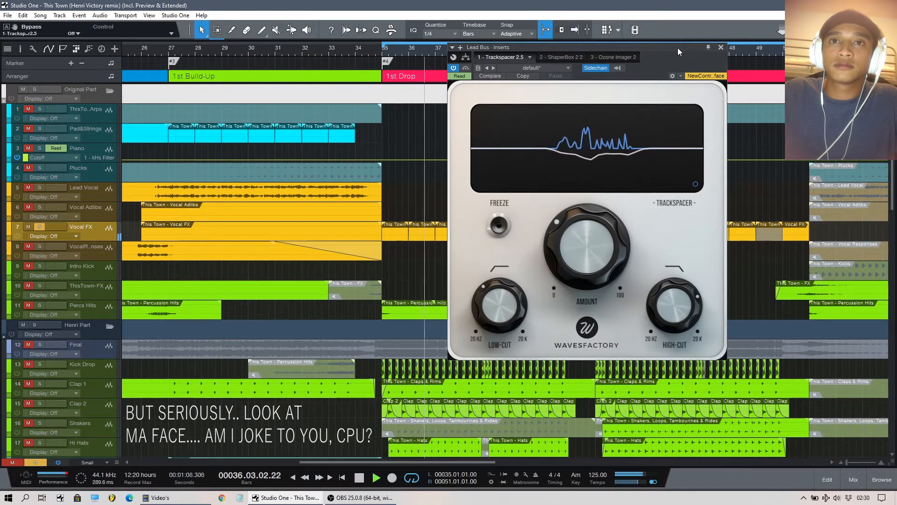
key("space")
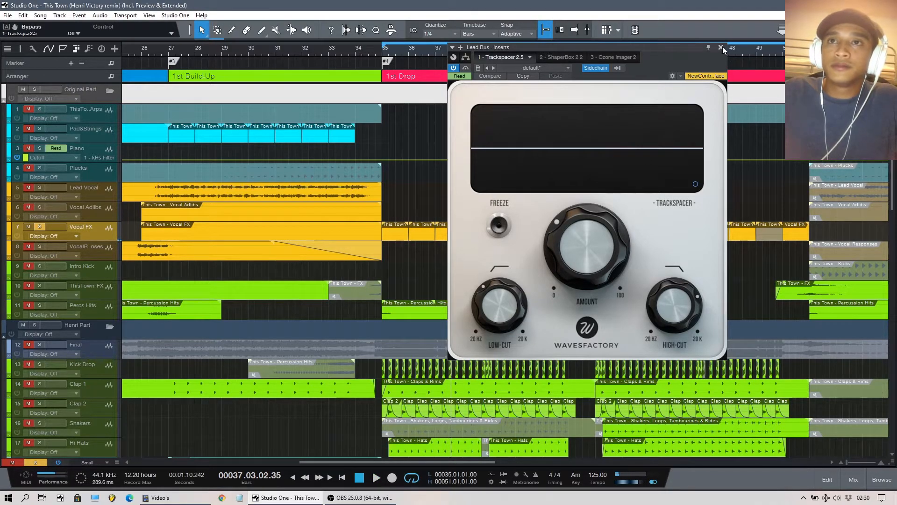
left_click(382, 53)
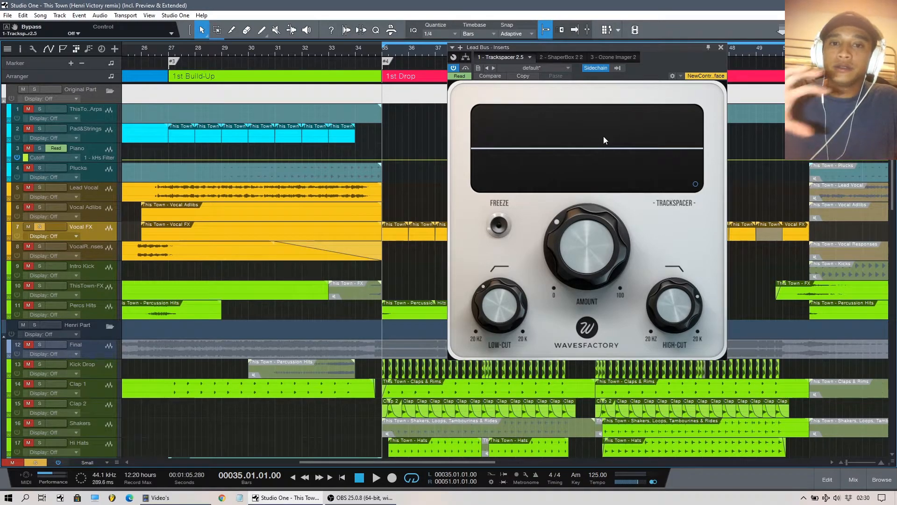
left_click(721, 46)
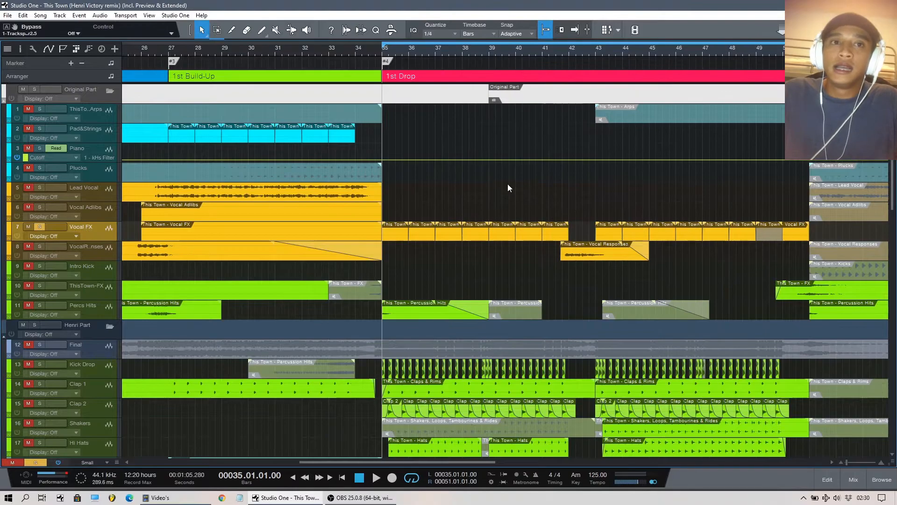
Clear all solos and mutes across the project's tracks
scroll(507, 187, "down", 8)
scroll(507, 189, "down", 2)
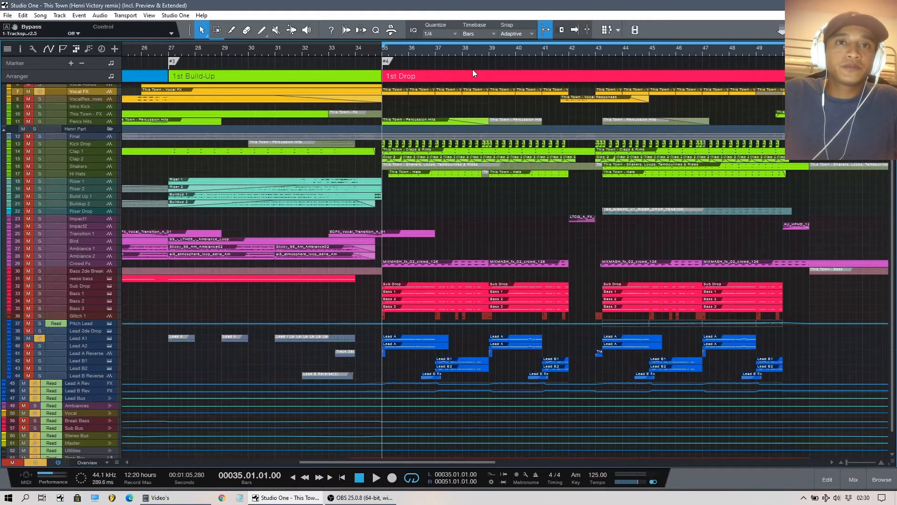
scroll(409, 216, "up", 1)
left_click(37, 463)
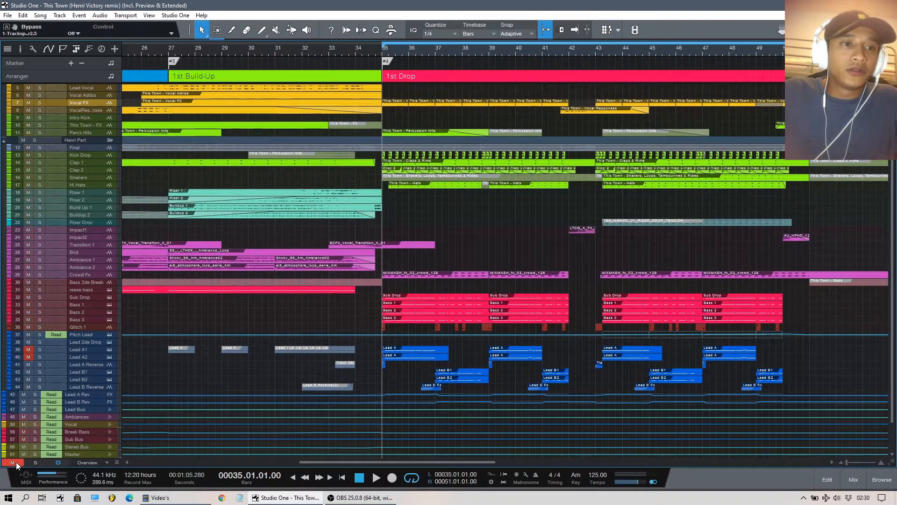
scroll(387, 283, "up", 3)
scroll(235, 210, "up", 3)
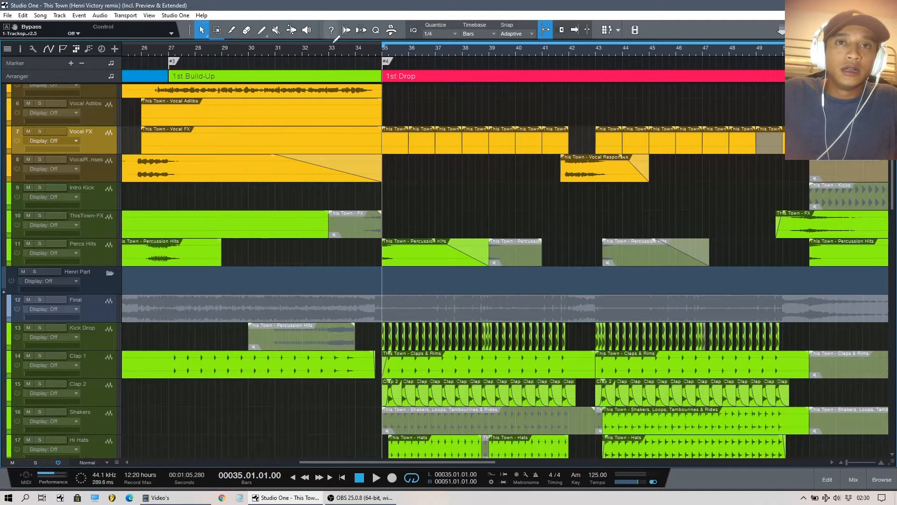
Solo the Kick Drop track and start playback from the beginning of the 1st Drop
scroll(333, 47, "up", 3)
scroll(542, 202, "down", 3)
left_click(39, 247)
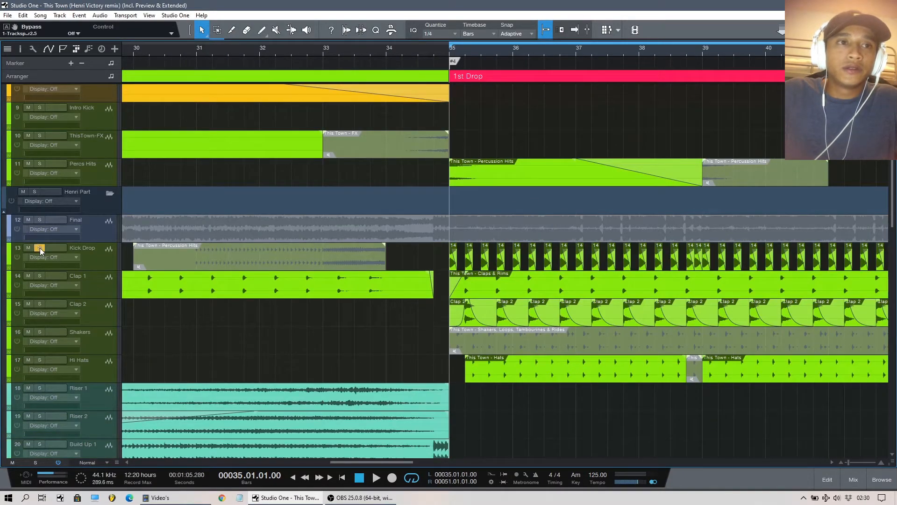
key("space")
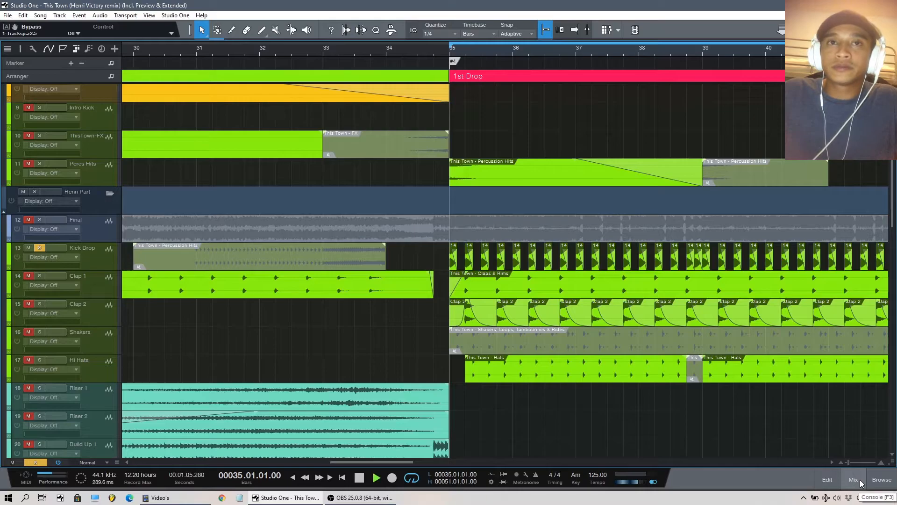
Show the mixer console around the Kick Drop channel, stop playback and return the playhead to bar 35
left_click(854, 479)
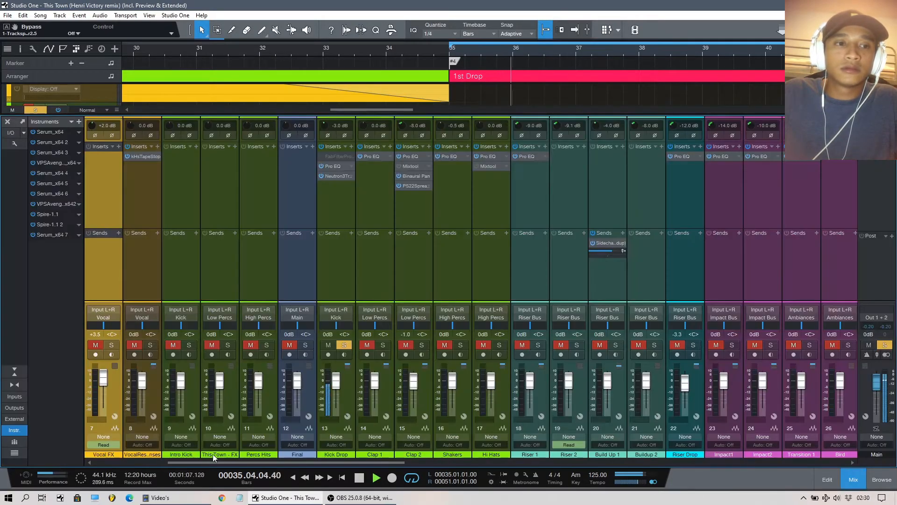
left_click_drag(229, 460, 136, 460)
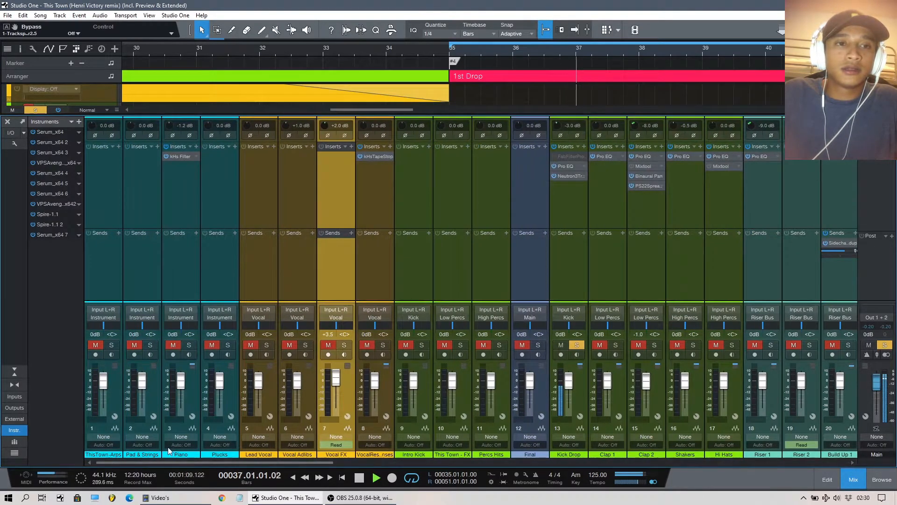
left_click_drag(282, 461, 369, 461)
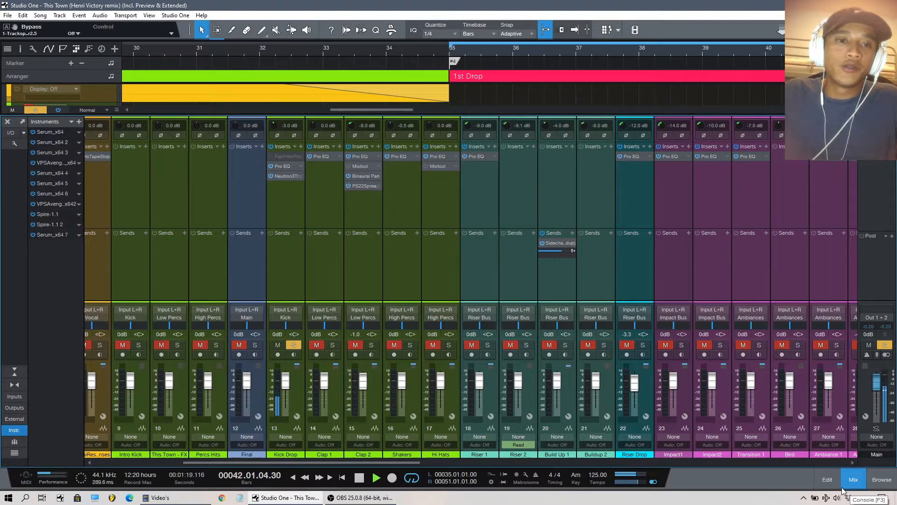
key("space")
left_click(452, 55)
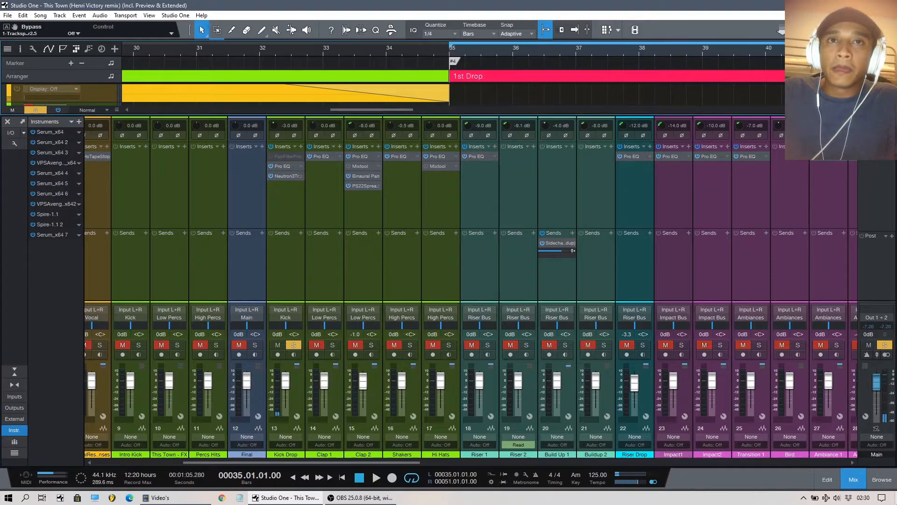
Open the Kick Drop channel's Neutron 3 Transient Shaper insert, hide the console and place the plug-in window below the timeline
left_click(288, 177)
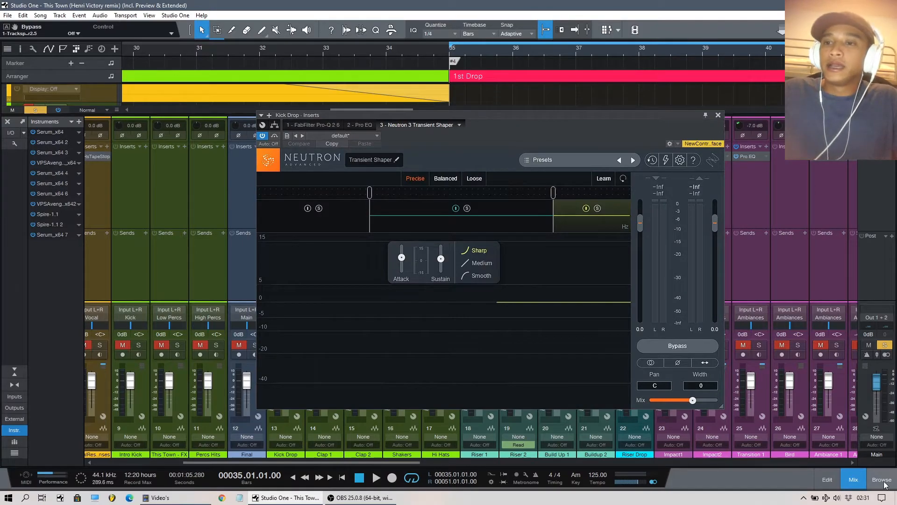
left_click_drag(551, 119, 472, 43)
key("F3")
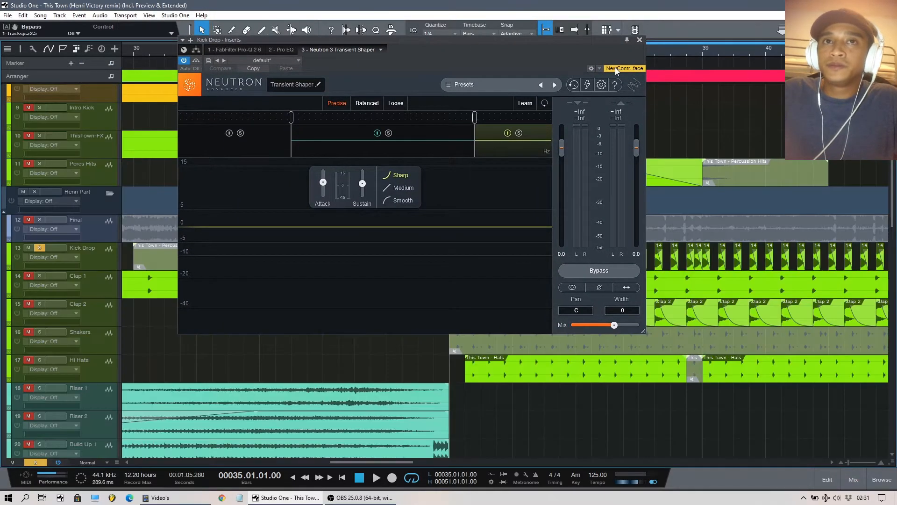
left_click_drag(581, 40, 614, 133)
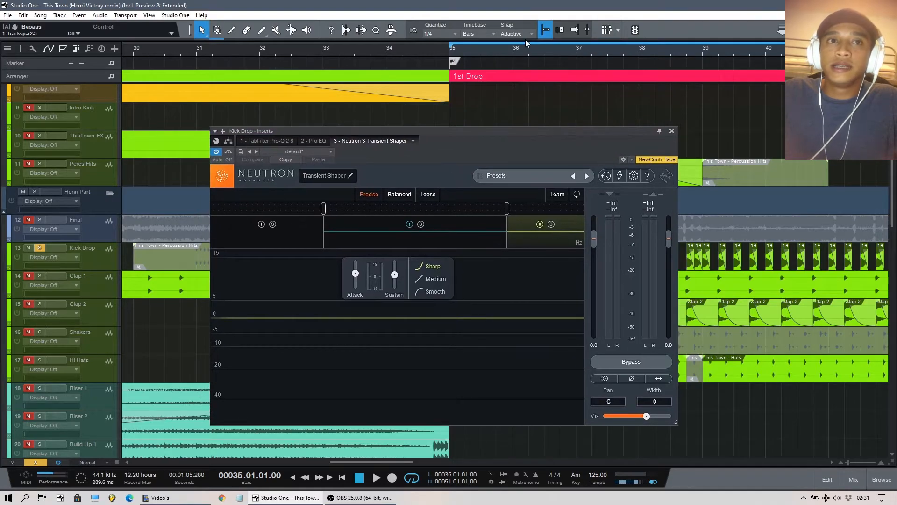
Examine the attack and sustain settings of the Transient Shaper's high and middle bands
scroll(524, 45, "down", 3)
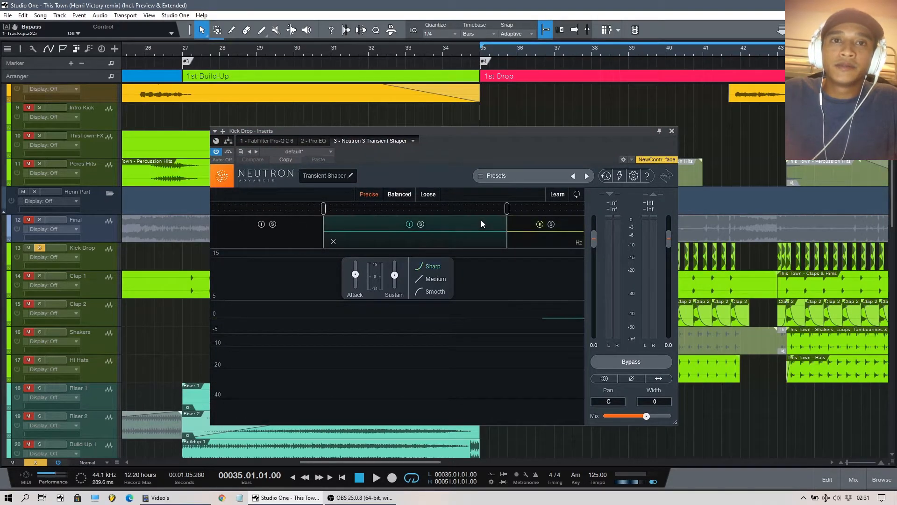
left_click(568, 223)
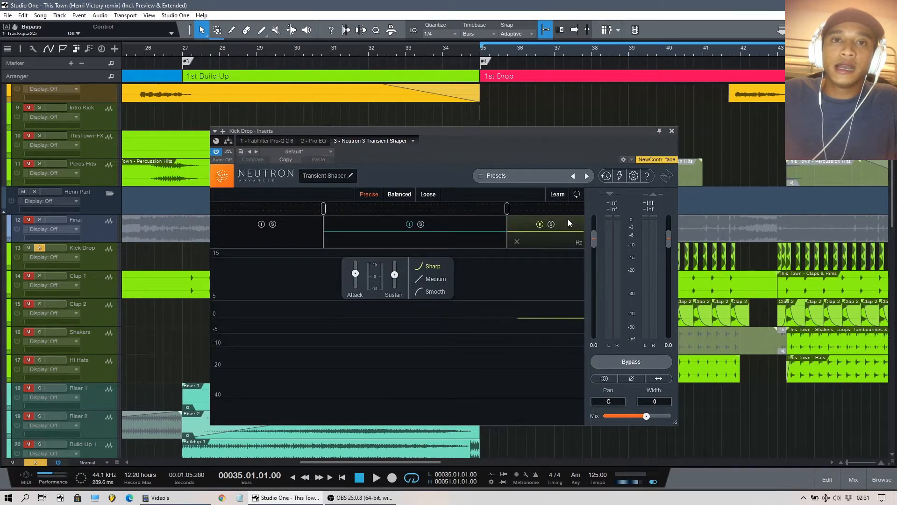
mouse_move(397, 274)
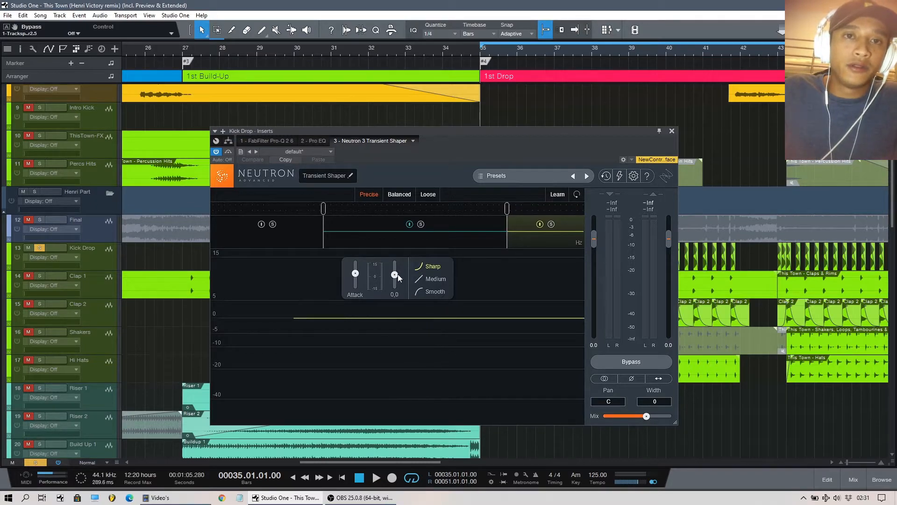
left_click(366, 223)
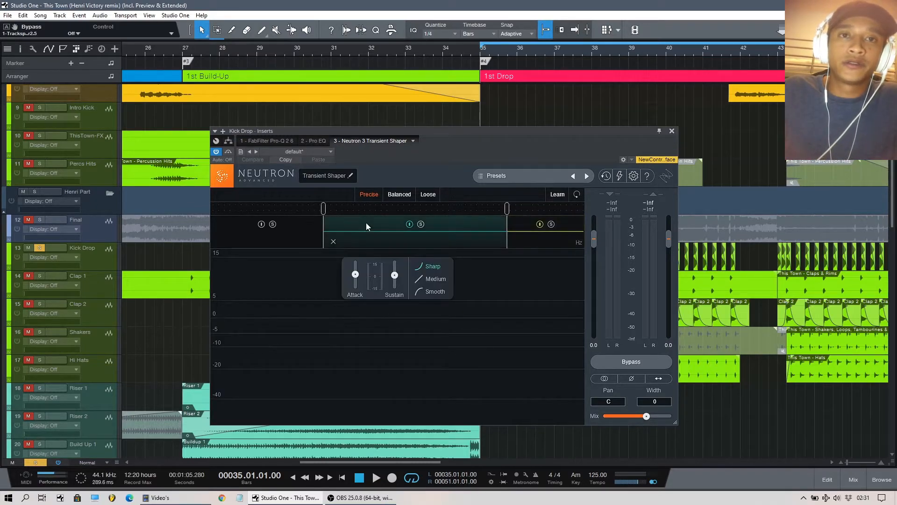
left_click_drag(397, 275, 396, 277)
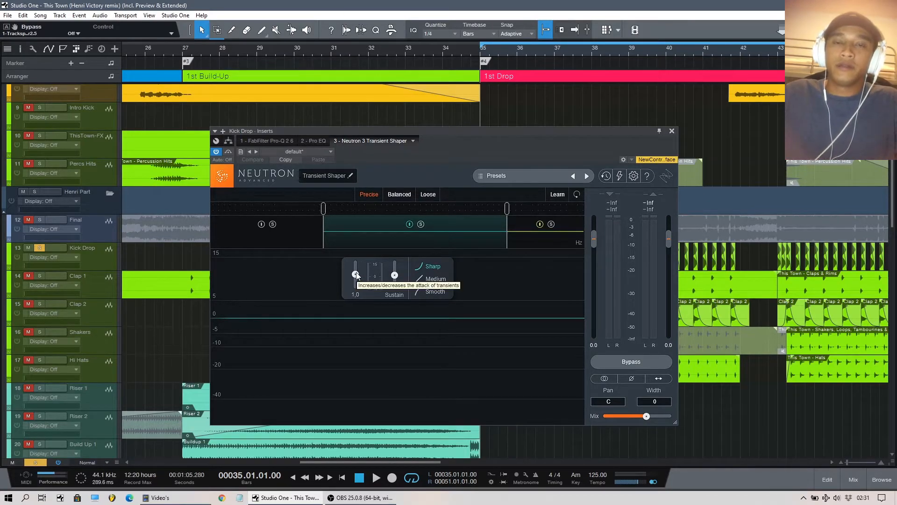
Reposition the Transient Shaper window over the arrangement and check its Mix setting
left_click_drag(506, 133, 480, 123)
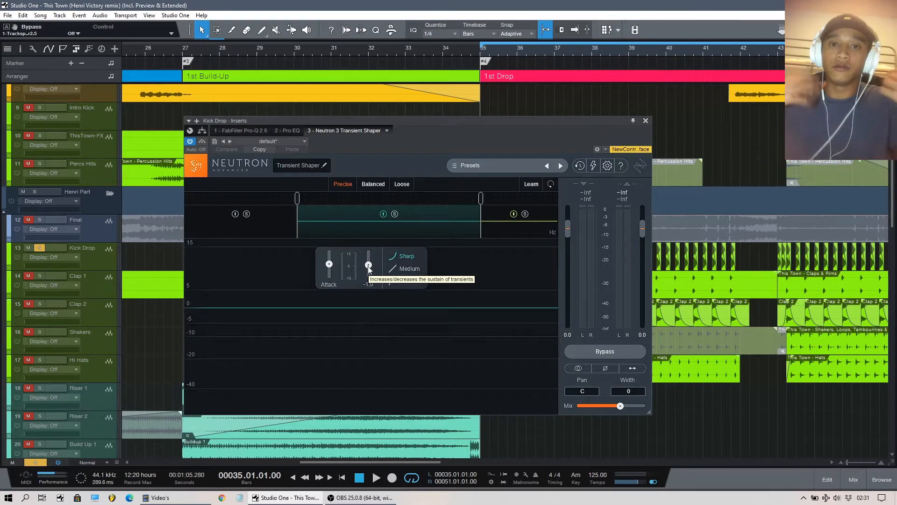
left_click_drag(477, 120, 440, 87)
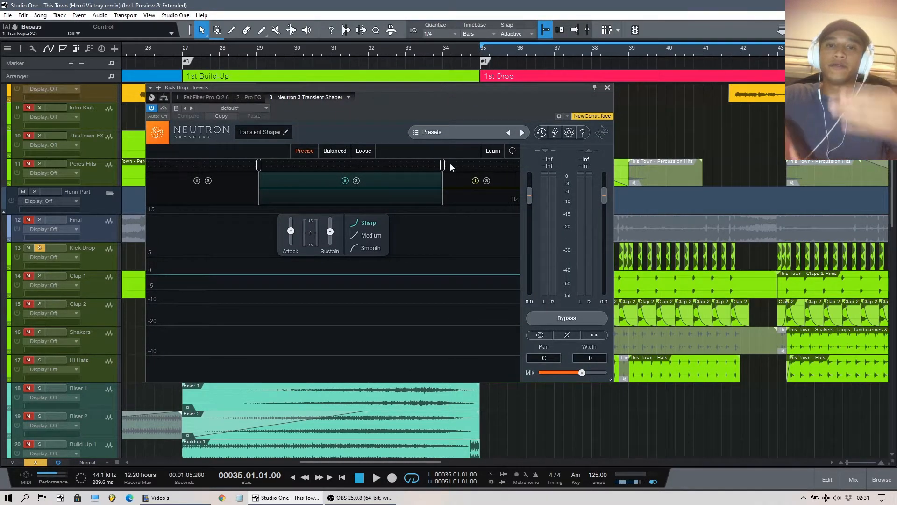
mouse_move(583, 374)
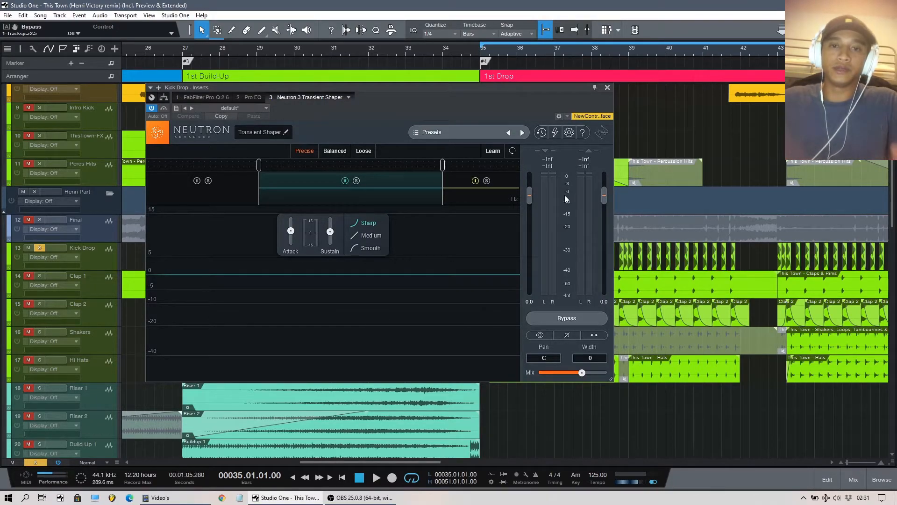
left_click_drag(552, 88, 578, 107)
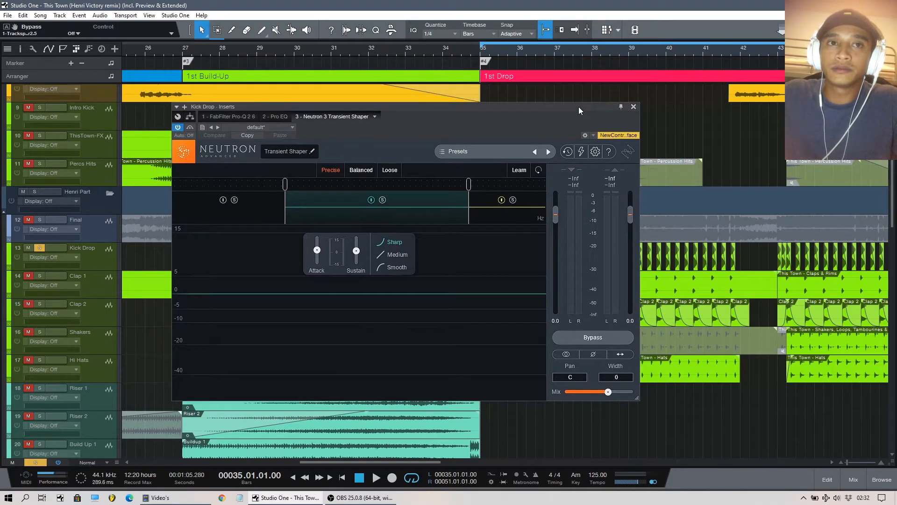
Audition the soloed kick from bar 35 with the Transient Shaper bypassed, and re-enable it during playback
left_click(190, 128)
key("space")
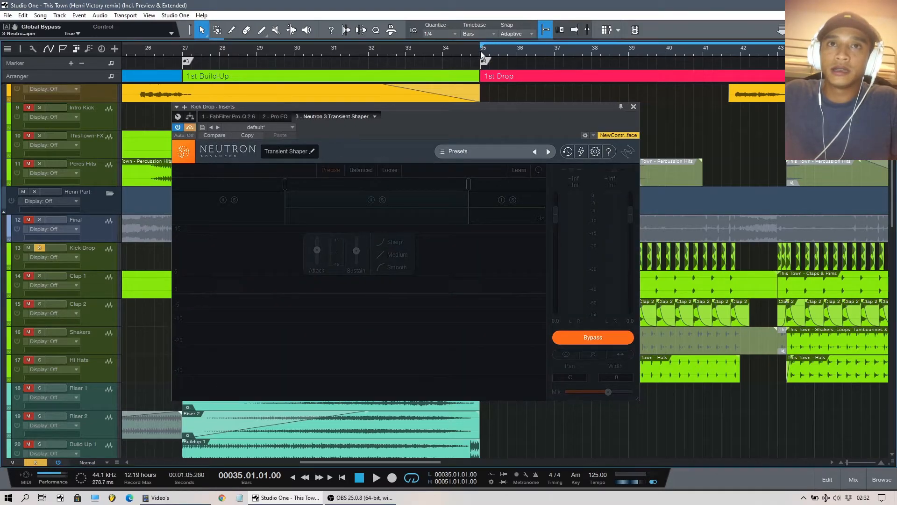
left_click(191, 127)
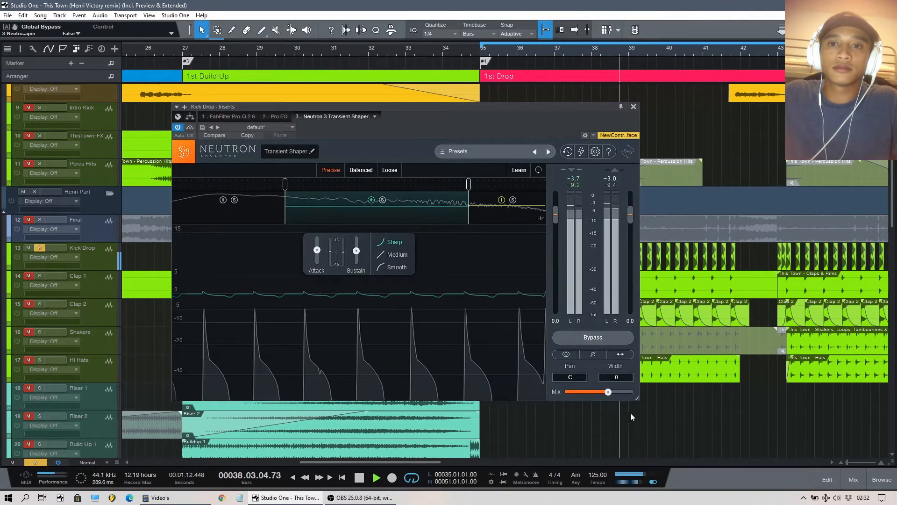
Try the Transient Shaper's Mix at 100% during playback, undo the change, stop and return the playhead to bar 35
mouse_move(609, 393)
left_click_drag(608, 392, 720, 392)
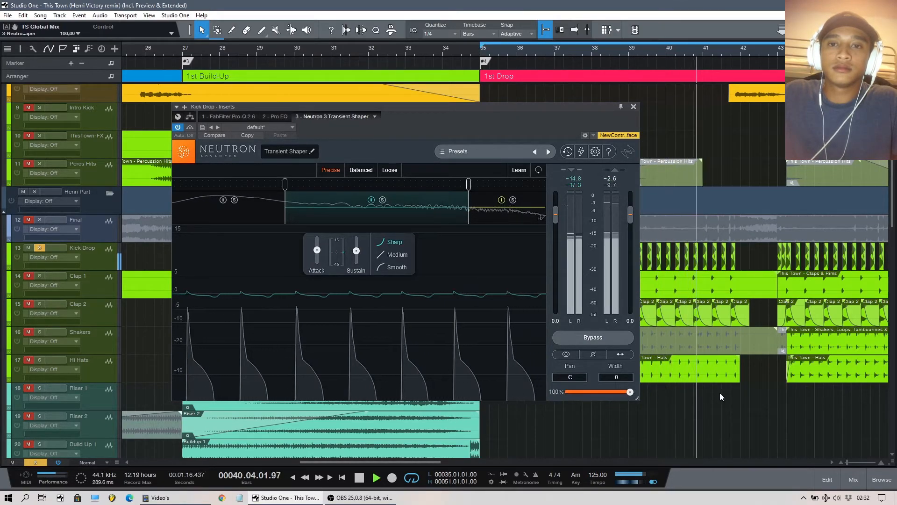
key("ctrl+z")
key("space")
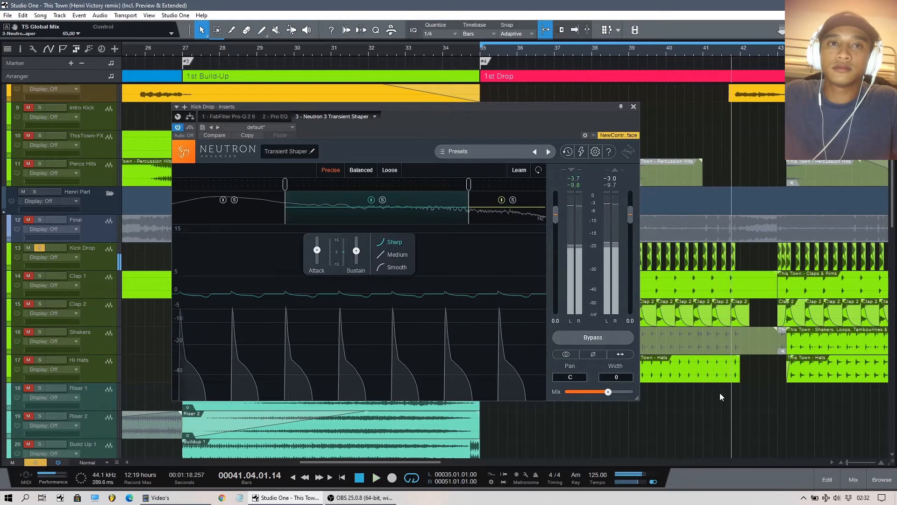
left_click(481, 53)
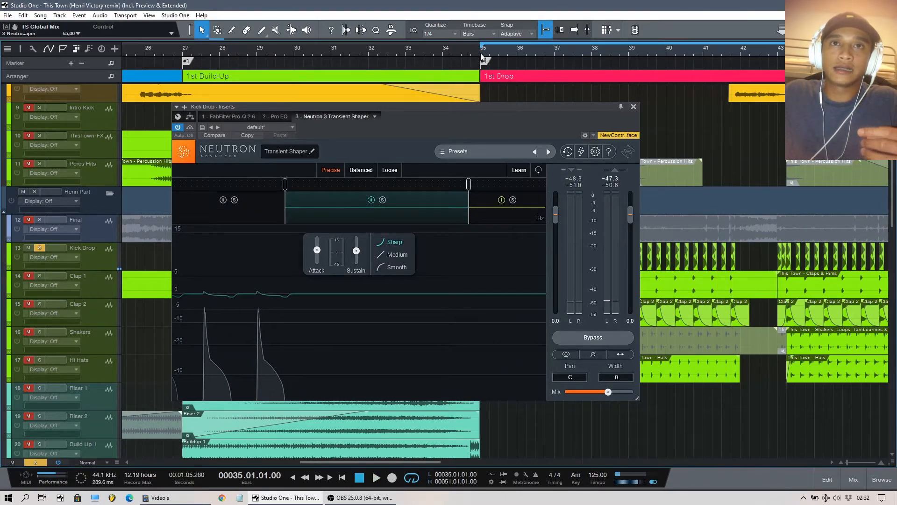
Close the Kick Drop insert window, clear all track solos and move the playhead to the 2nd Drop at bar 75
left_click(634, 107)
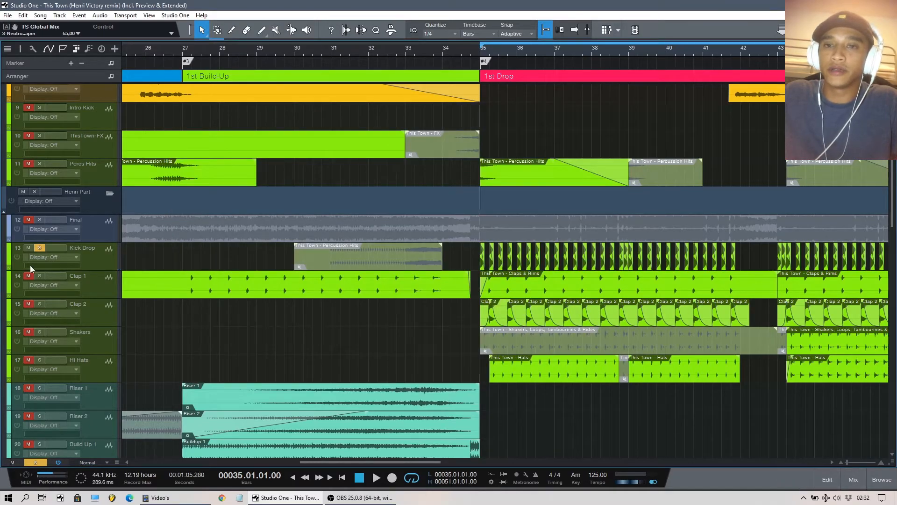
left_click(35, 462)
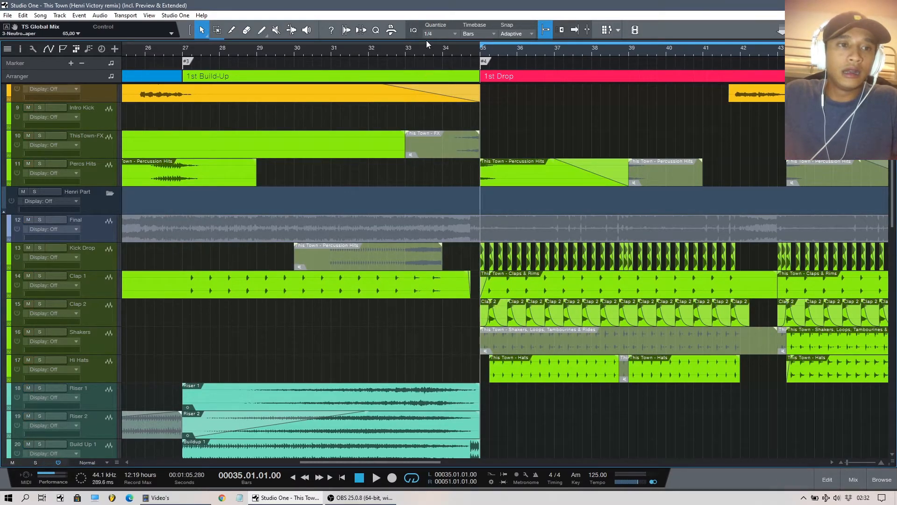
scroll(427, 44, "down", 5)
scroll(678, 48, "up", 3)
left_click(678, 48)
scroll(678, 49, "down", 3)
scroll(97, 173, "up", 3)
scroll(97, 172, "down", 2)
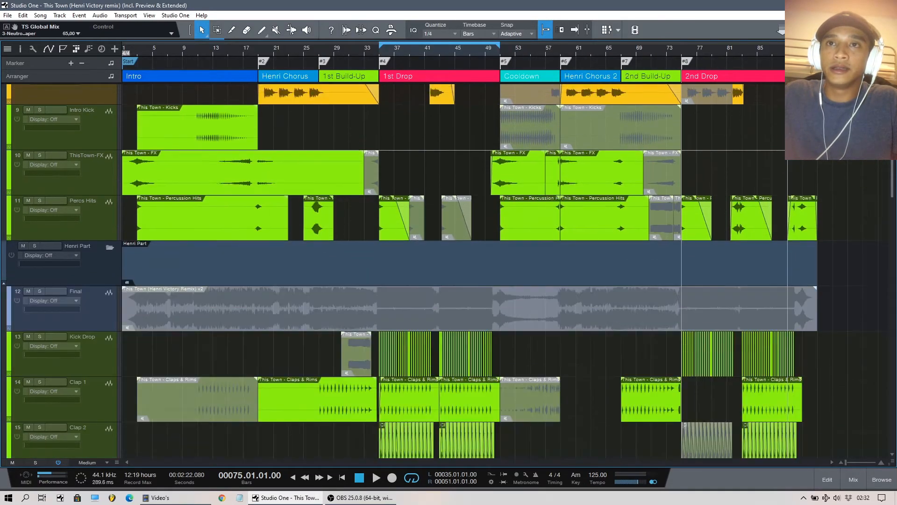
Unmute the audio event on the Final track with the Mute tool and solo that track
left_click(57, 274)
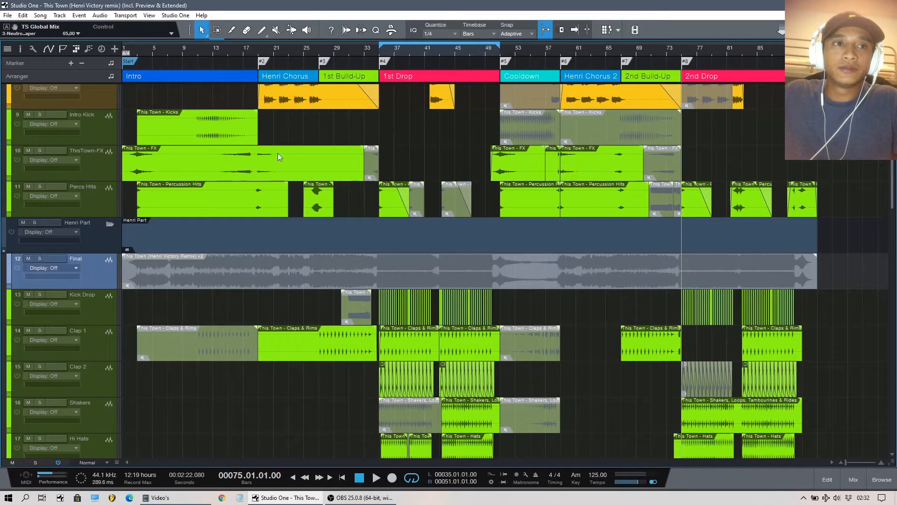
left_click(276, 30)
left_click(65, 269)
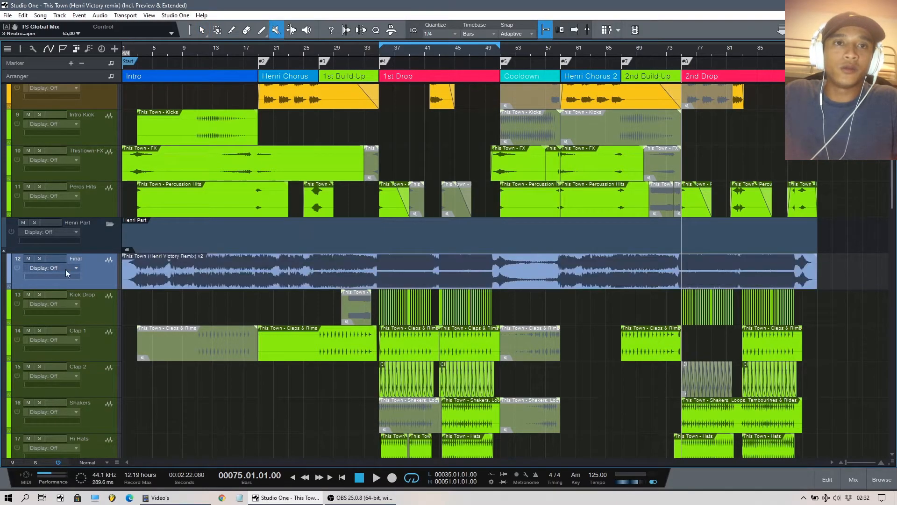
left_click(40, 259)
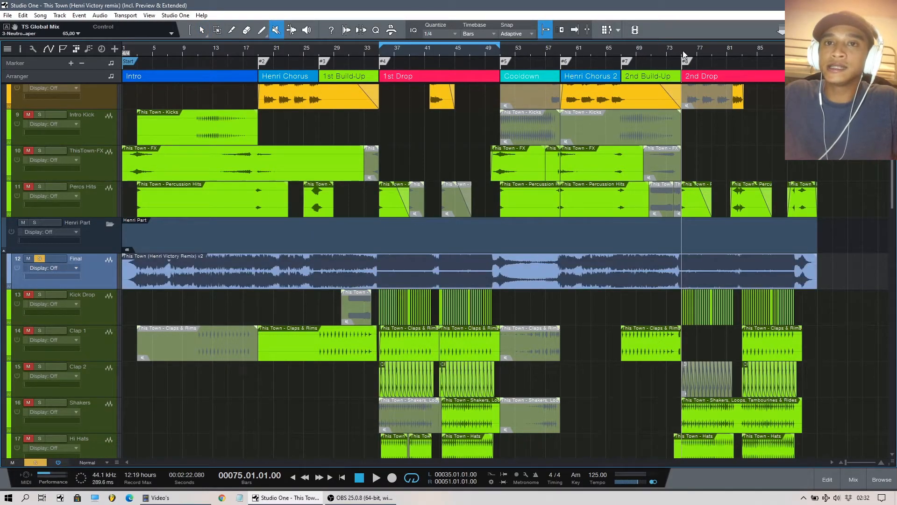
Audition the soloed Final mix from the start of the 2nd Drop at bar 75
scroll(682, 47, "up", 1)
scroll(683, 46, "up", 1)
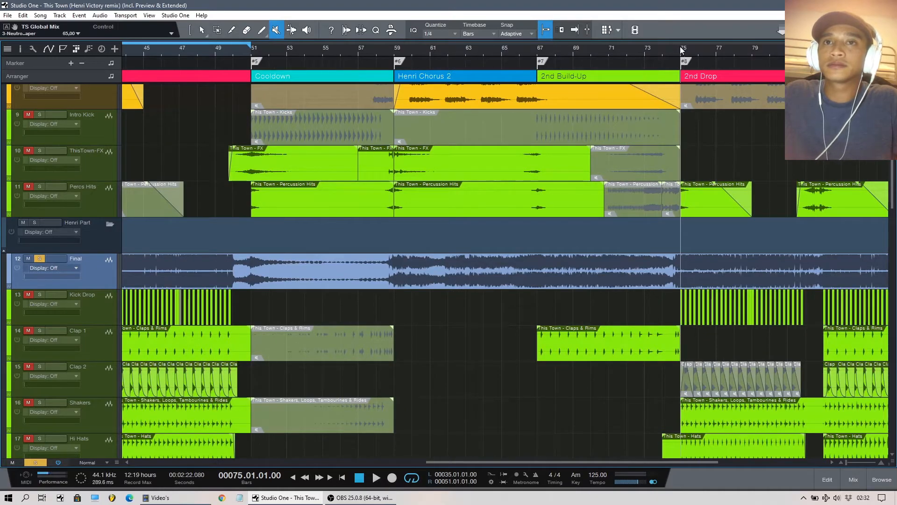
scroll(680, 50, "down", 2)
key("space")
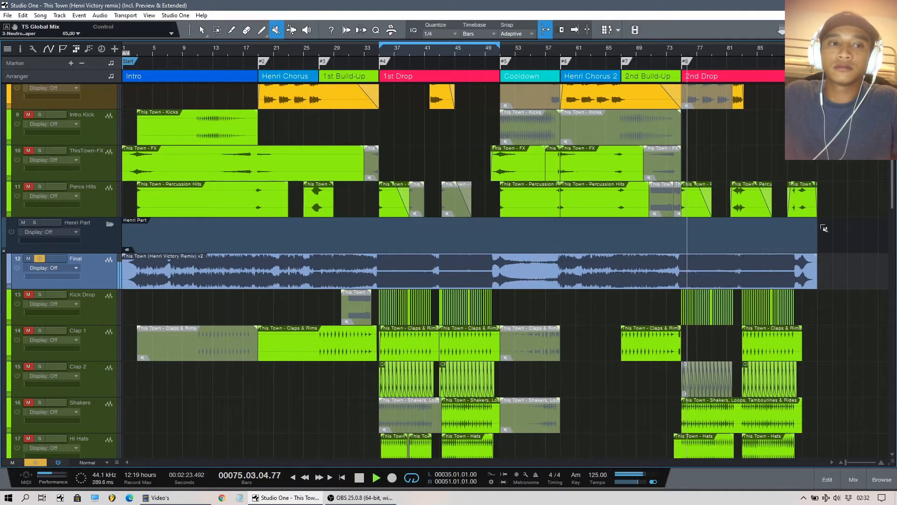
scroll(824, 228, "down", 2)
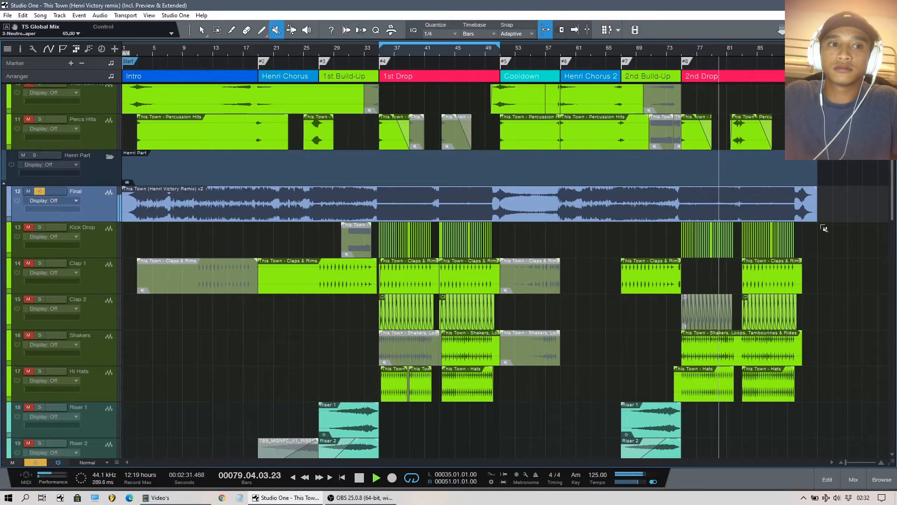
key("space")
Mute the Final track's event again, remove its solo and switch back to the Arrow tool
left_click(752, 201)
left_click(40, 191)
scroll(829, 301, "down", 5)
left_click(202, 29)
Solo the Lead 2de Drop track, audition it from bar 75 and select the track
scroll(807, 178, "down", 10)
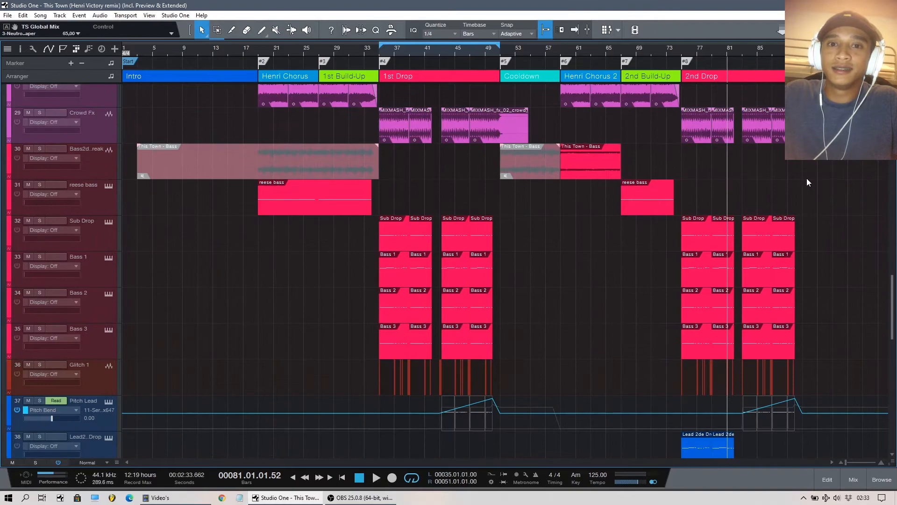
scroll(823, 182, "down", 10)
scroll(823, 167, "up", 2)
left_click(40, 142)
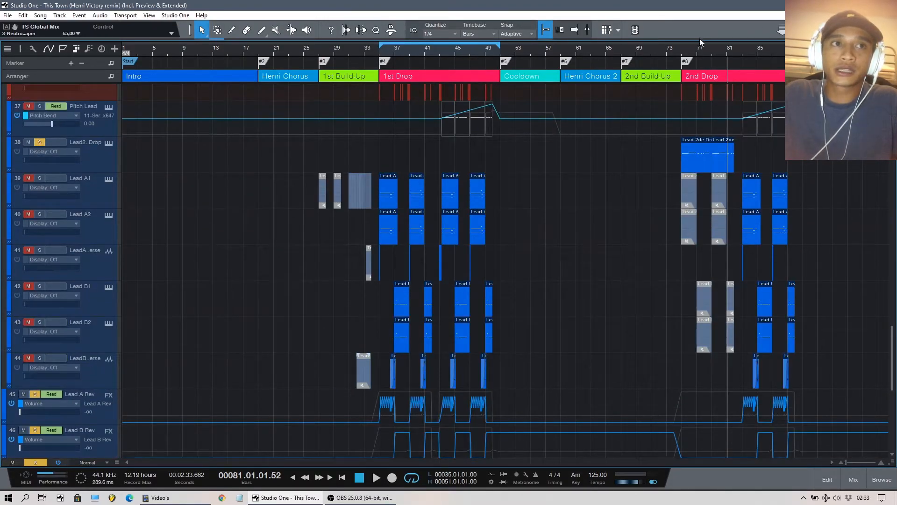
left_click(683, 47)
key("space")
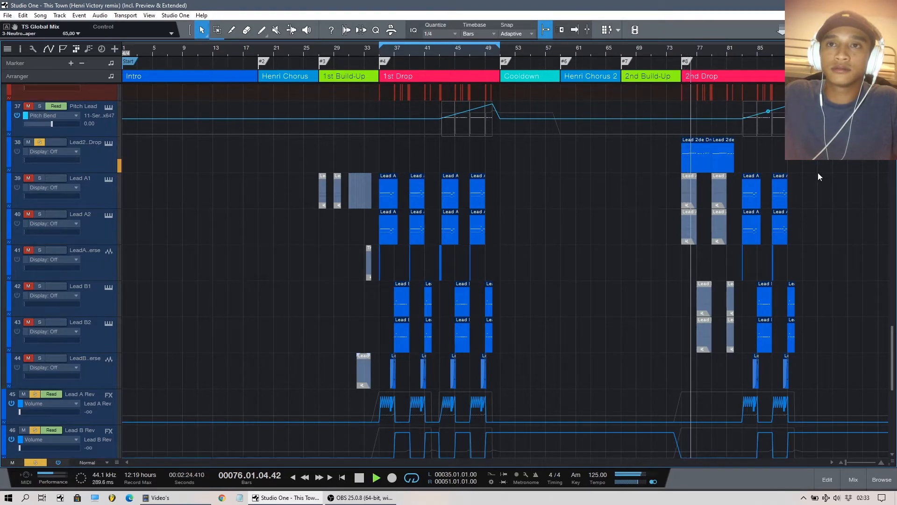
left_click(86, 149)
key("space")
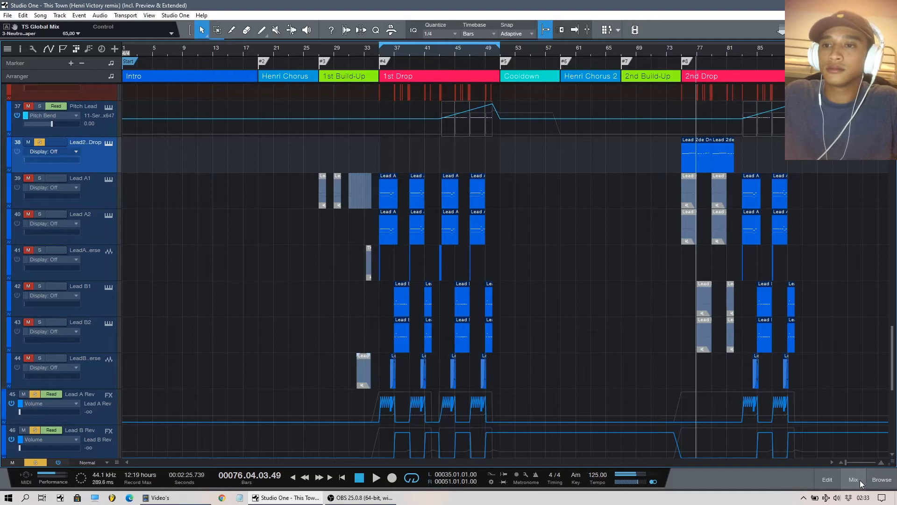
Show the mixer console and inspect the FabFilter Pro-Q 2 insert on the Lead 2de Drop channel
left_click(860, 481)
left_click_drag(149, 463, 546, 456)
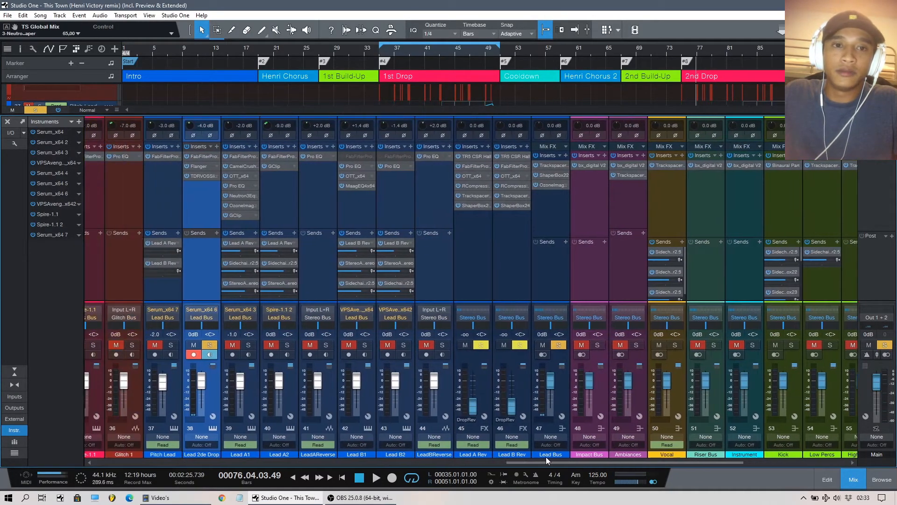
left_click(201, 166)
left_click(202, 166)
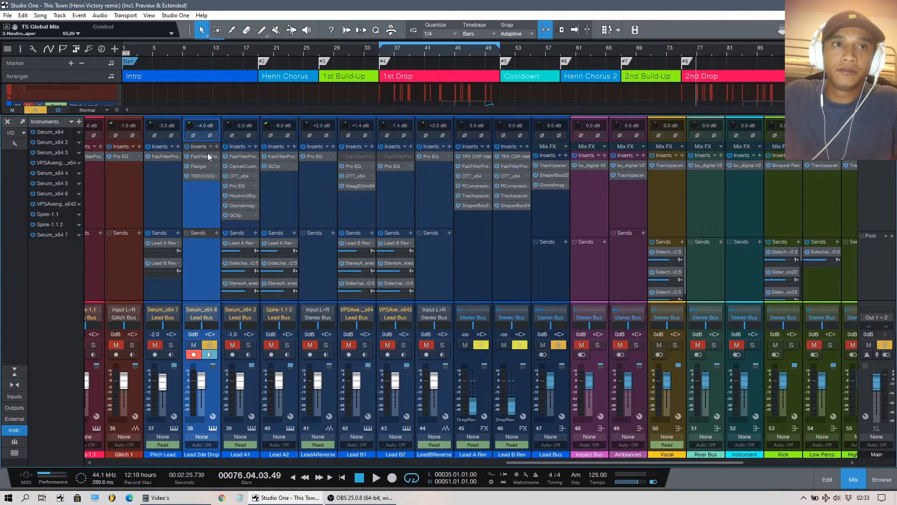
left_click(209, 156)
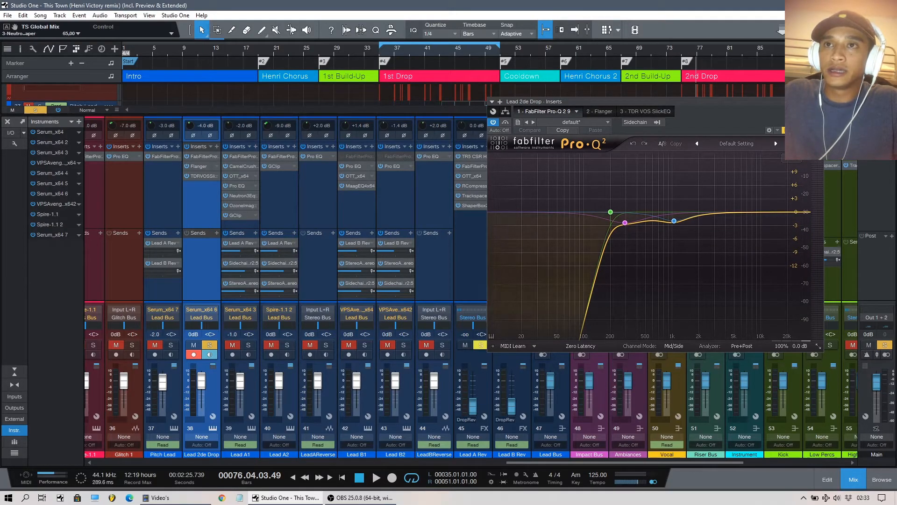
left_click(818, 101)
Open the Lead 2de Drop channel's Flanger insert, bypass it and audition the lead from bar 75
left_click(197, 166)
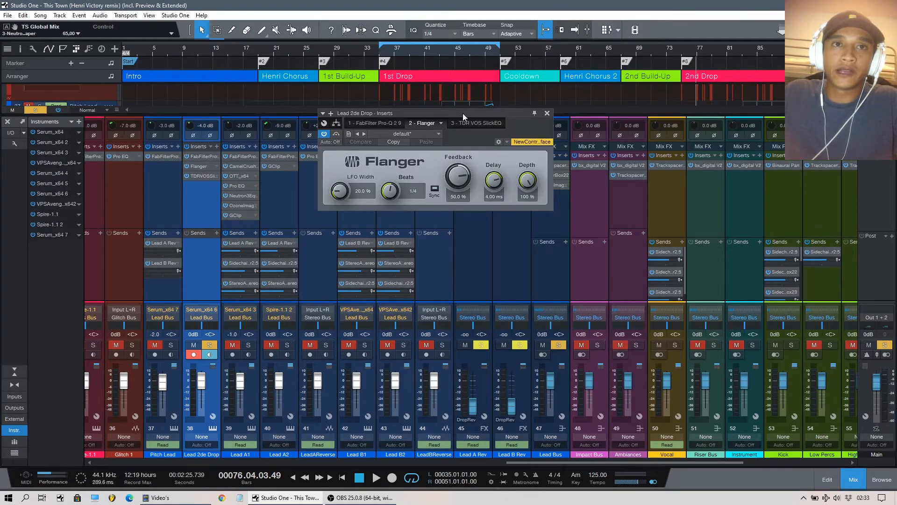
left_click_drag(463, 113, 363, 108)
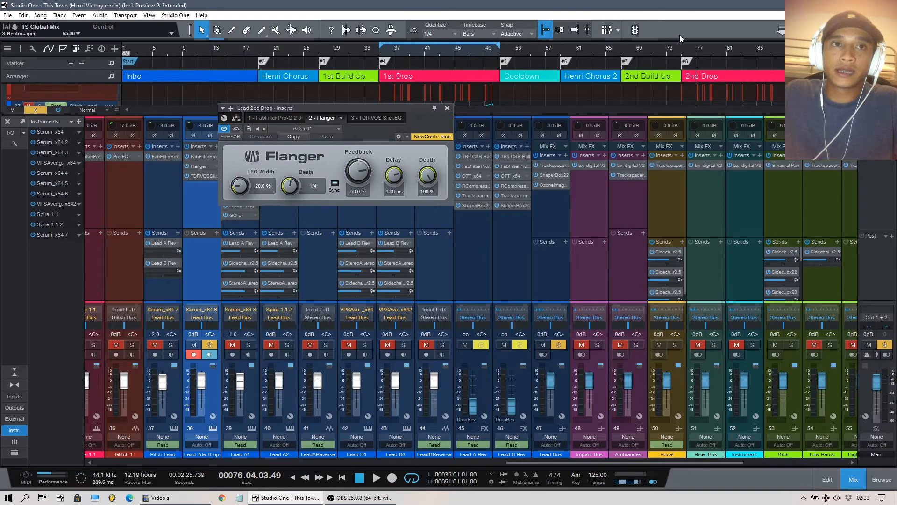
left_click(683, 50)
left_click(237, 129)
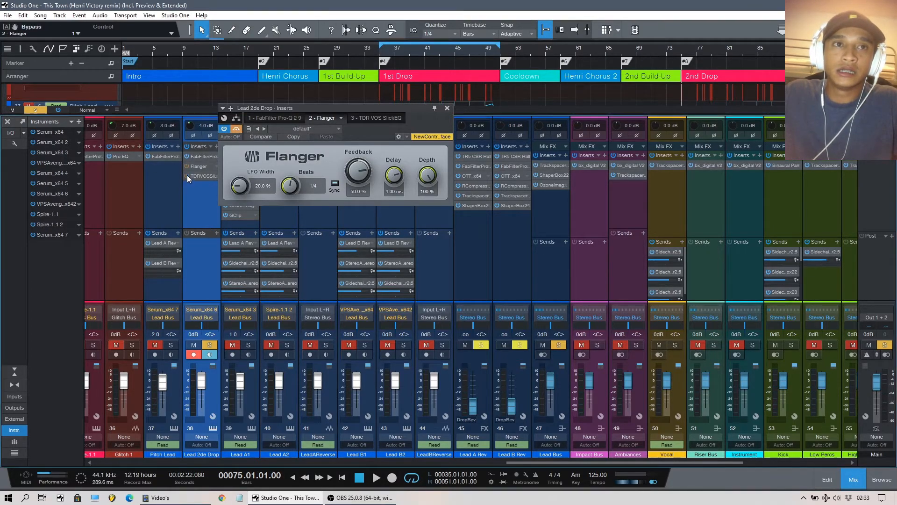
left_click_drag(366, 107, 436, 107)
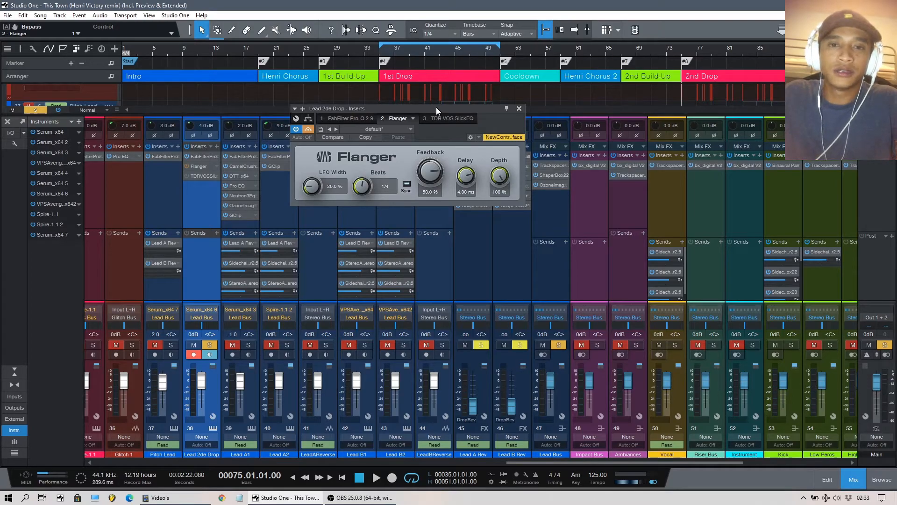
key("space")
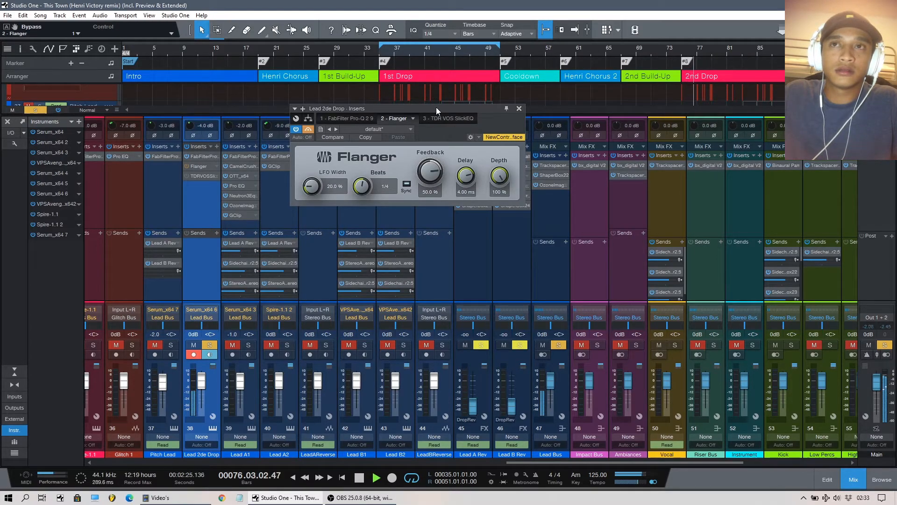
key("space")
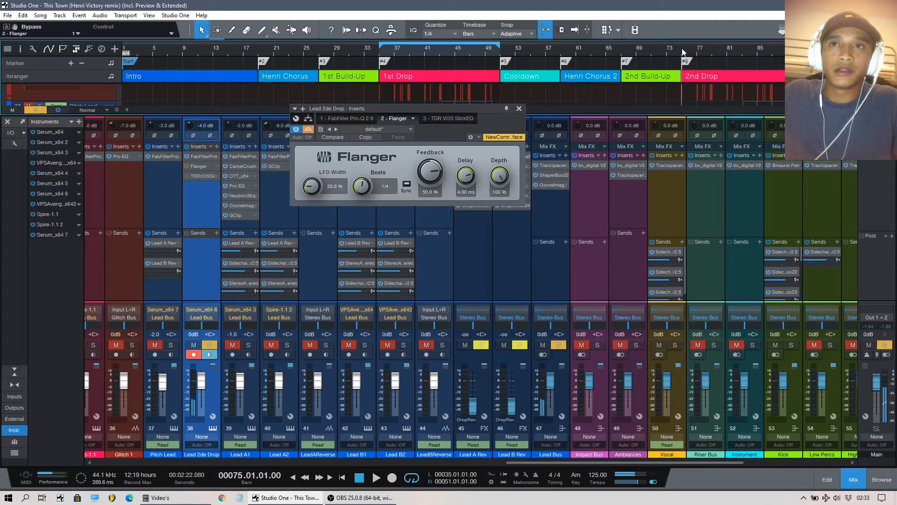
Re-enable the Flanger, audition the lead from bar 75 with it active, return the playhead to bar 75 and close the Flanger window
left_click(310, 129)
left_click_drag(458, 110, 515, 113)
key("space")
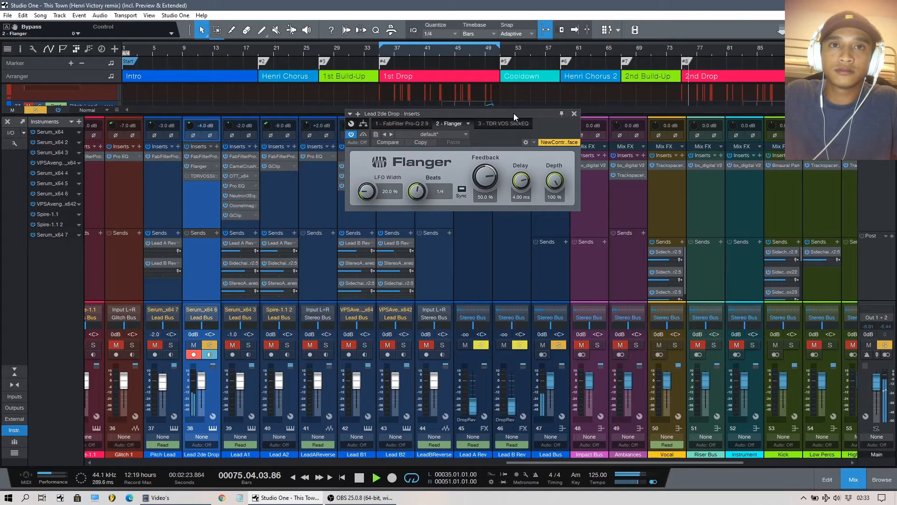
key("space")
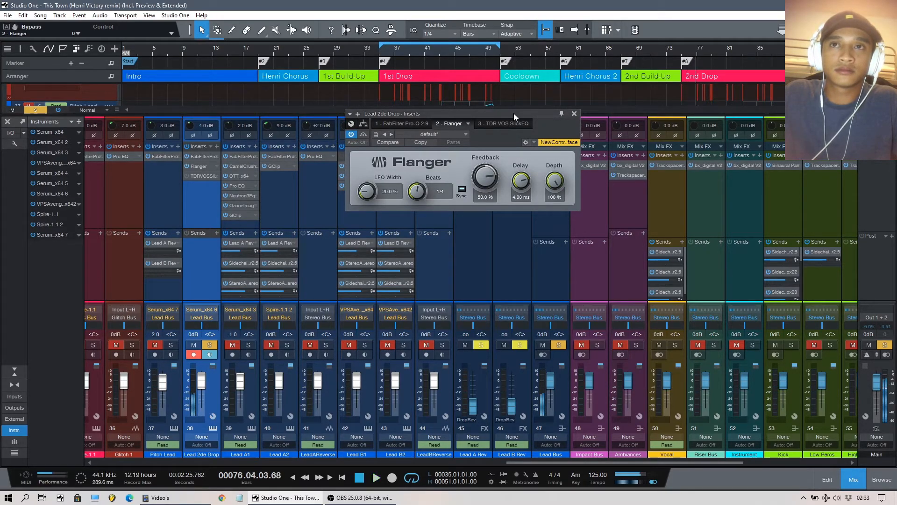
left_click(680, 50)
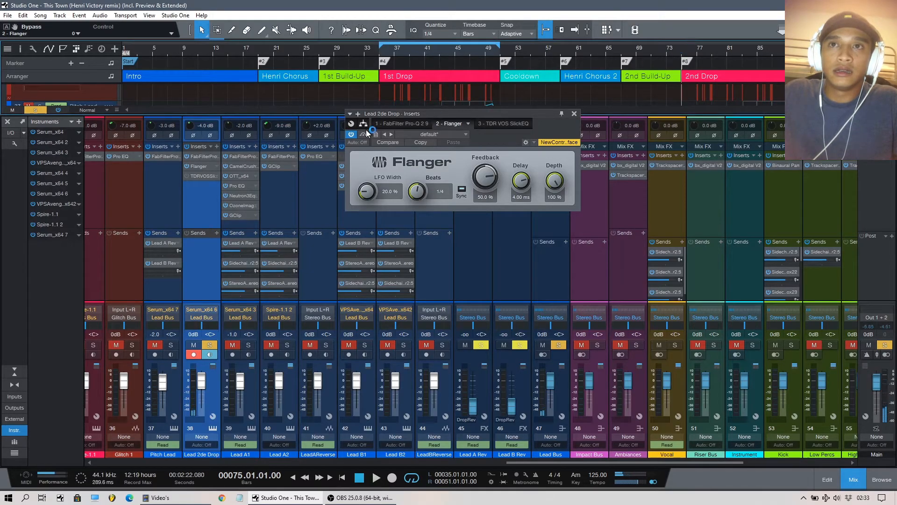
left_click(574, 114)
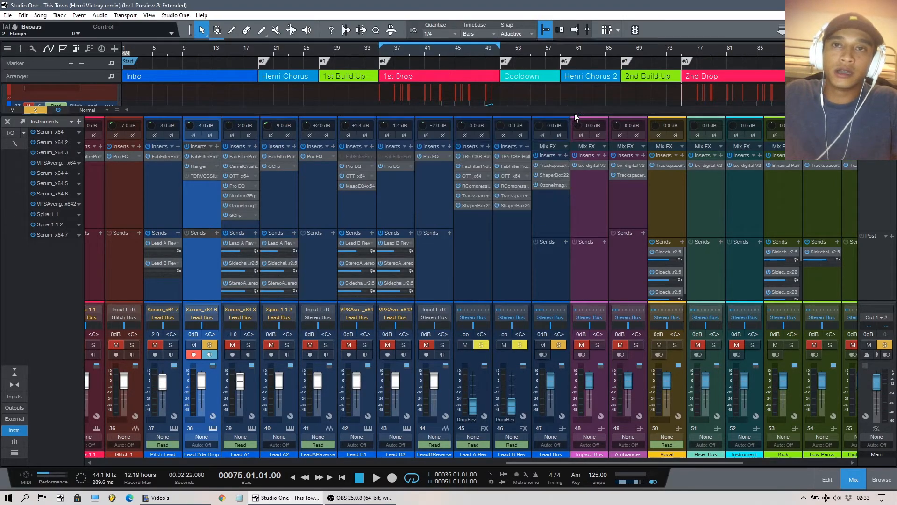
Open the Lead 2de Drop channel's TDR VOS SlickEQ insert and move its window clear of the timeline to examine its high-band settings
left_click(198, 174)
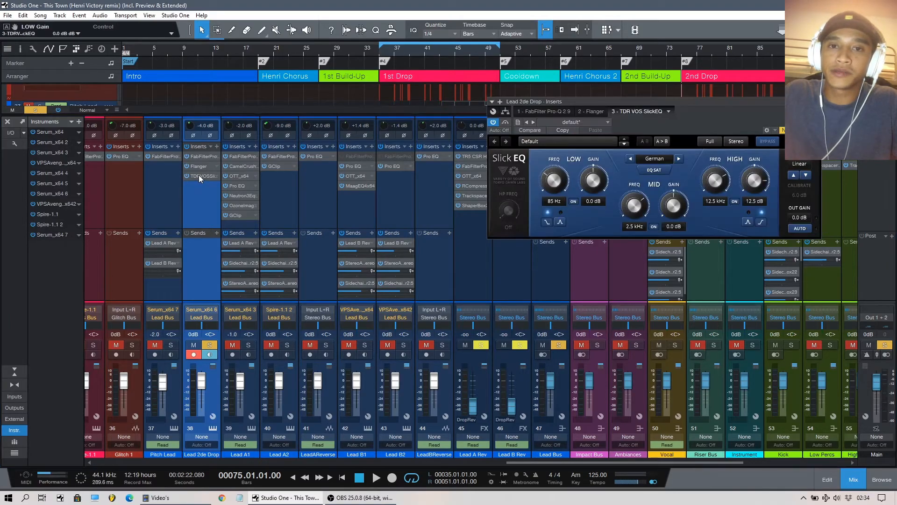
left_click_drag(693, 101, 447, 104)
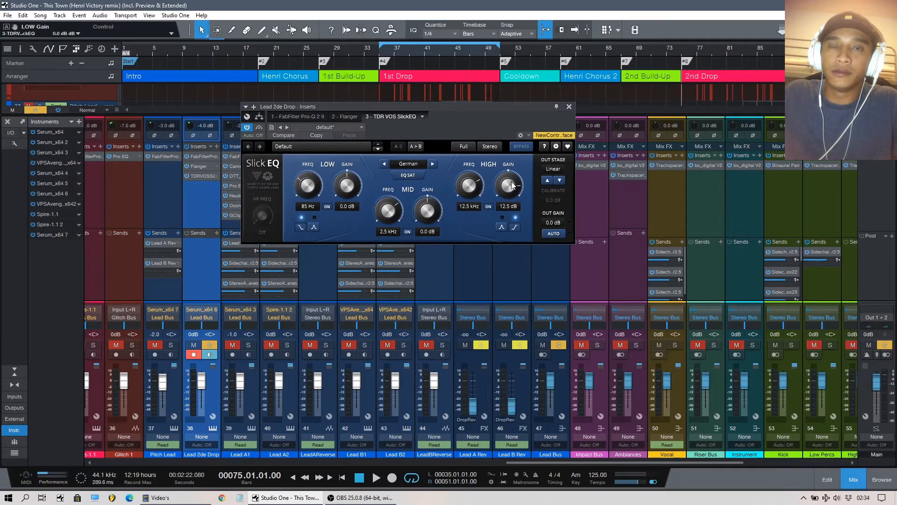
mouse_move(415, 103)
left_mouse_down()
mouse_move(497, 122)
mouse_move(419, 115)
mouse_move(422, 102)
left_mouse_up()
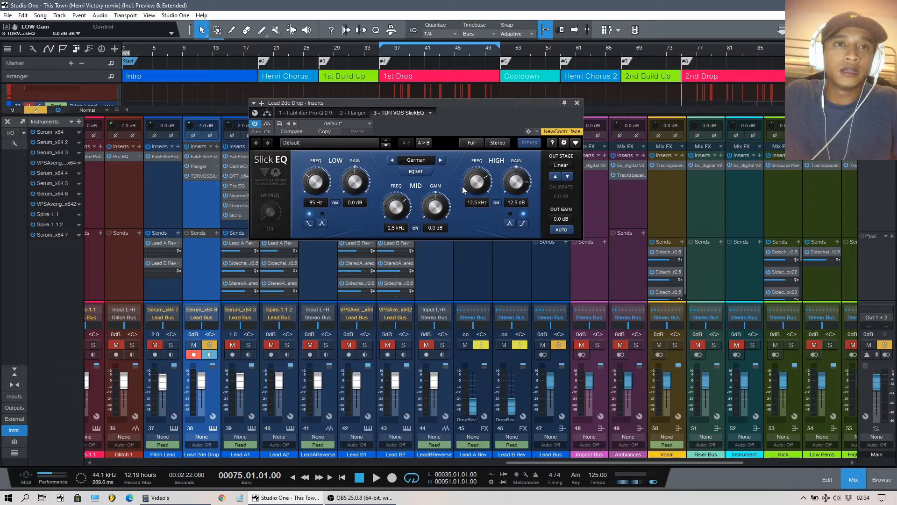
Audition the lead from bar 75 with SlickEQ bypassed, and re-enable the equalizer during playback
left_click(268, 123)
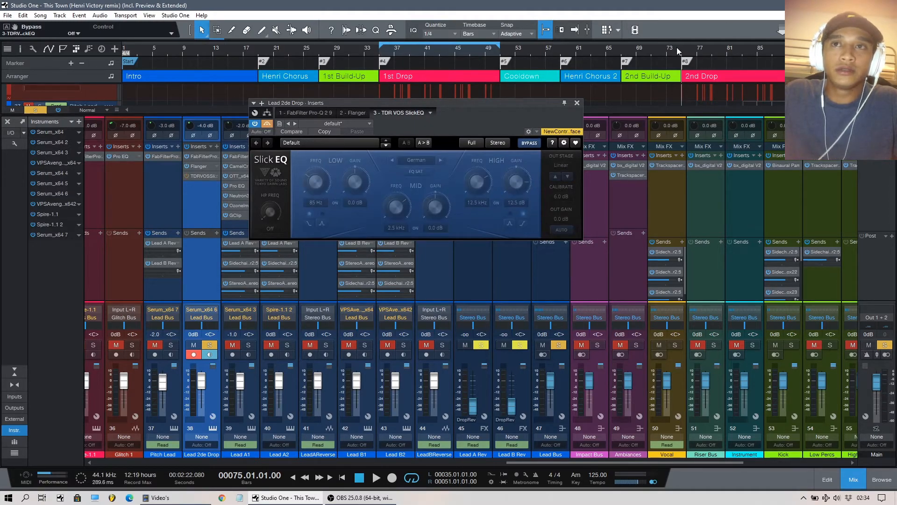
scroll(682, 47, "up", 2)
key("space")
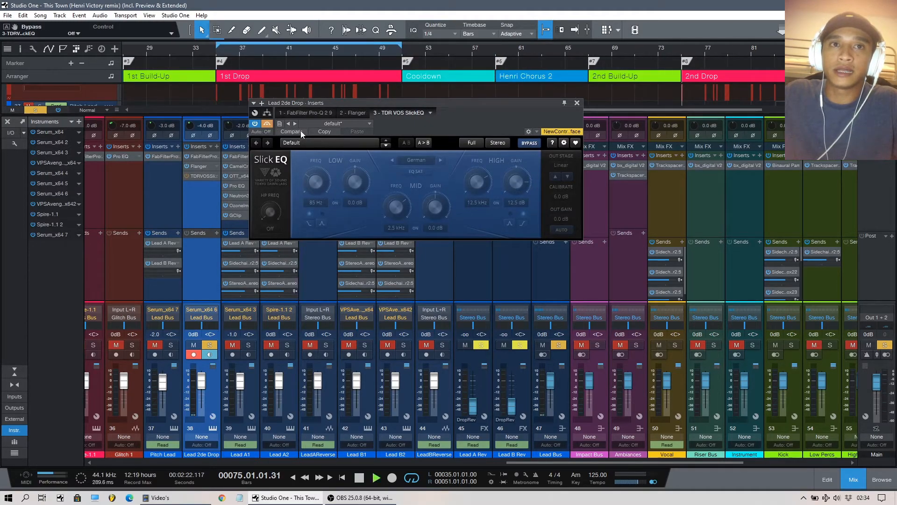
left_click(269, 122)
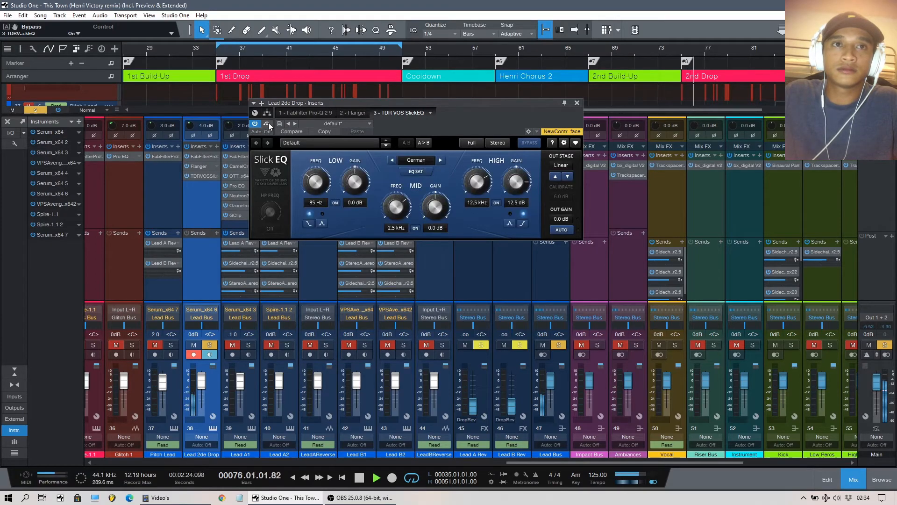
Compare the lead with SlickEQ bypassed and re-enabled during playback, stop the transport and close the equalizer window
left_click(268, 123)
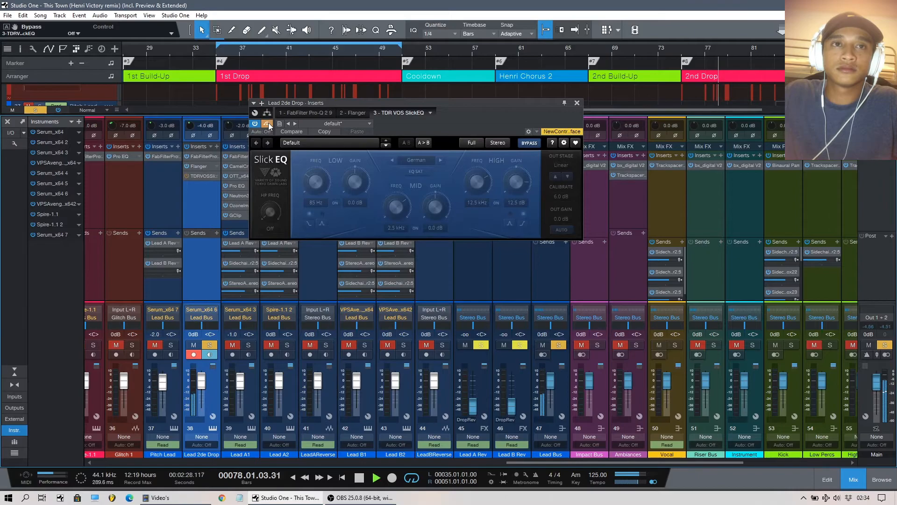
left_click(268, 122)
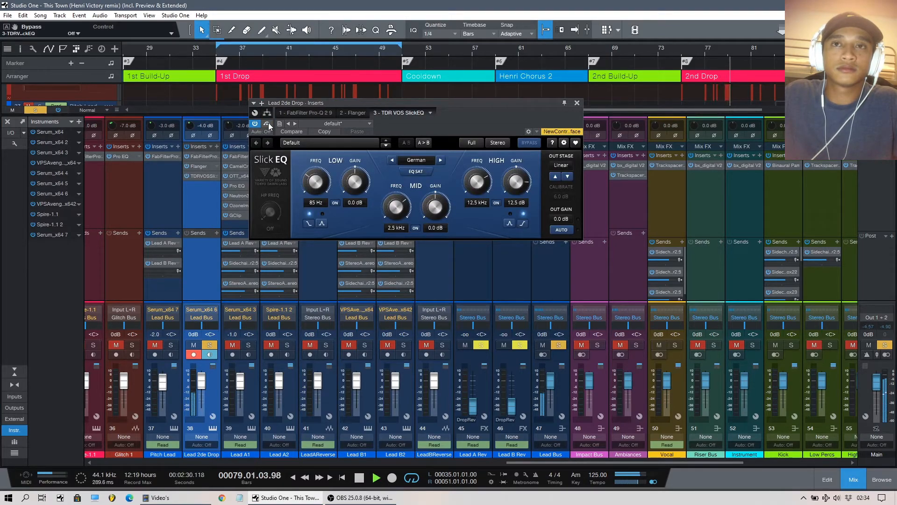
key("space")
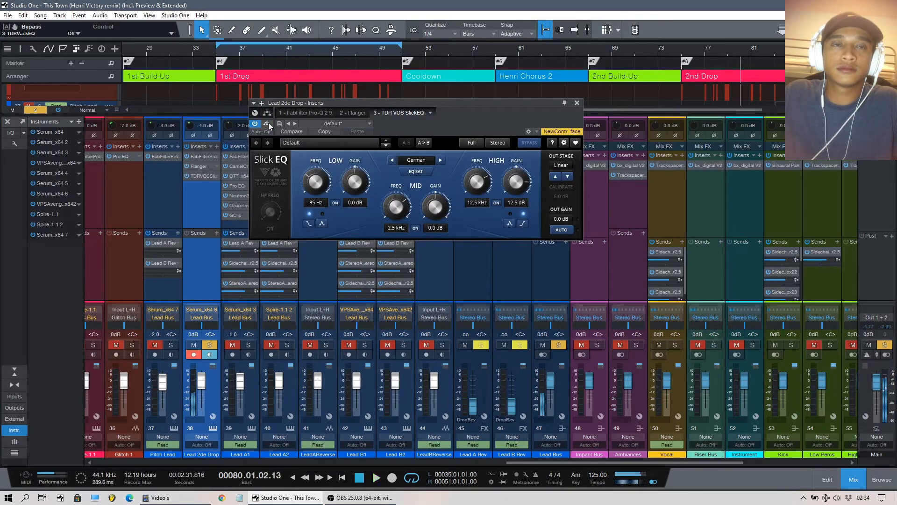
left_click(577, 103)
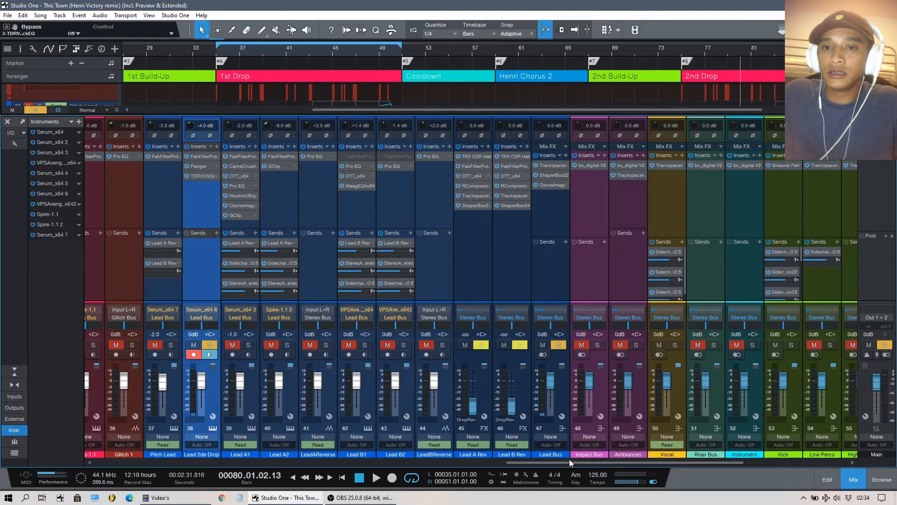
Open the Lead Bus channel's Trackspacer insert, examine its amount setting and place the playhead at bar 75
left_click_drag(571, 461, 615, 467)
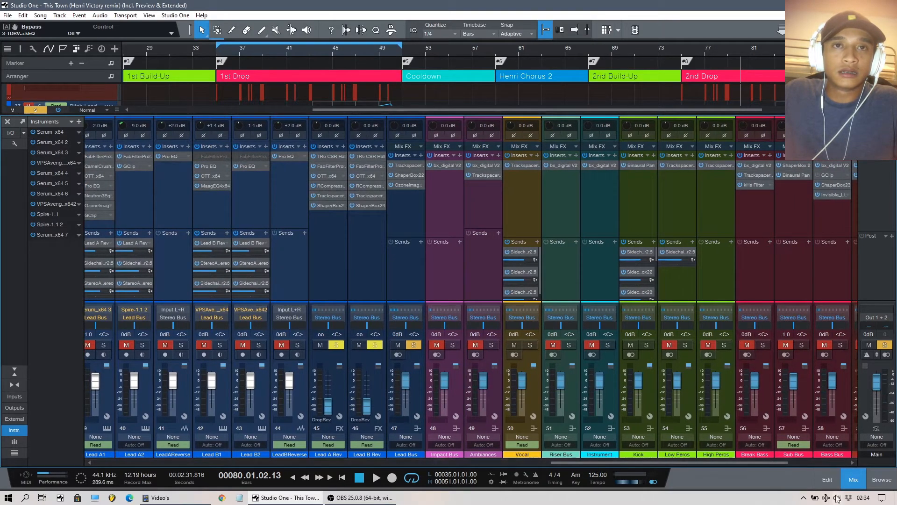
left_click(854, 479)
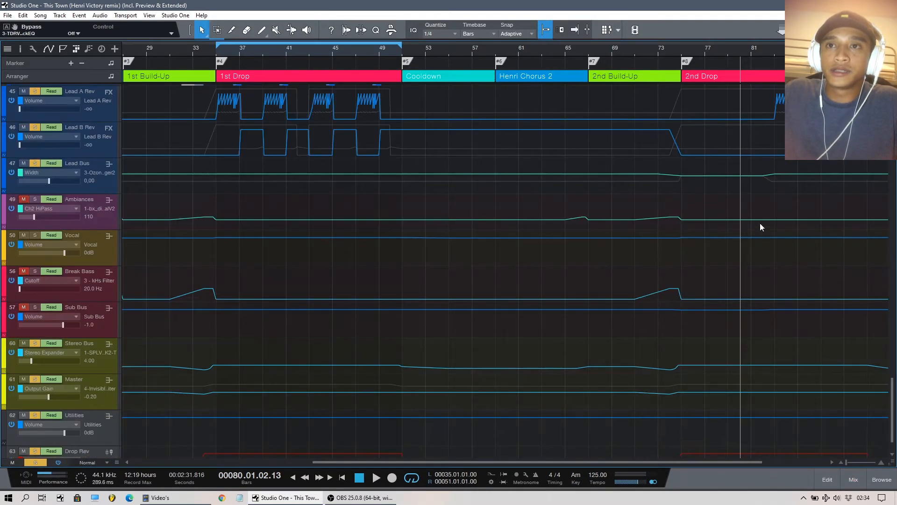
left_click(701, 102)
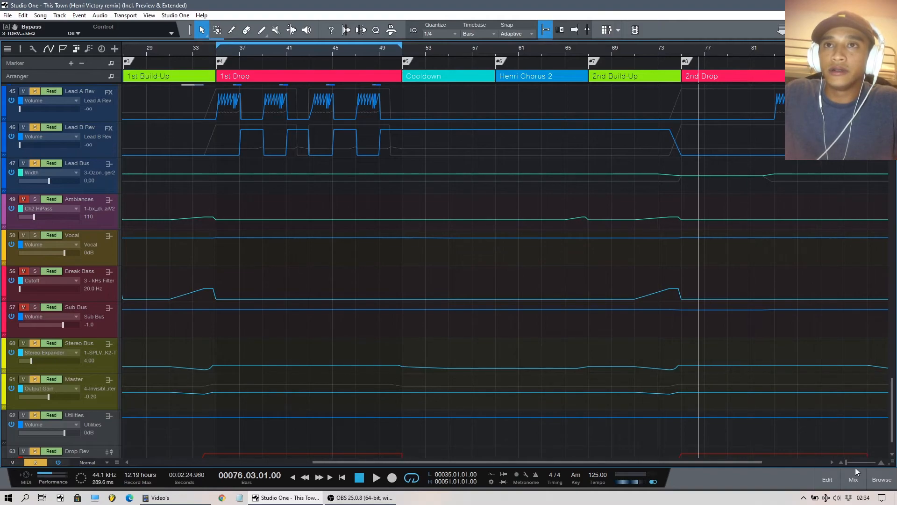
key("F3")
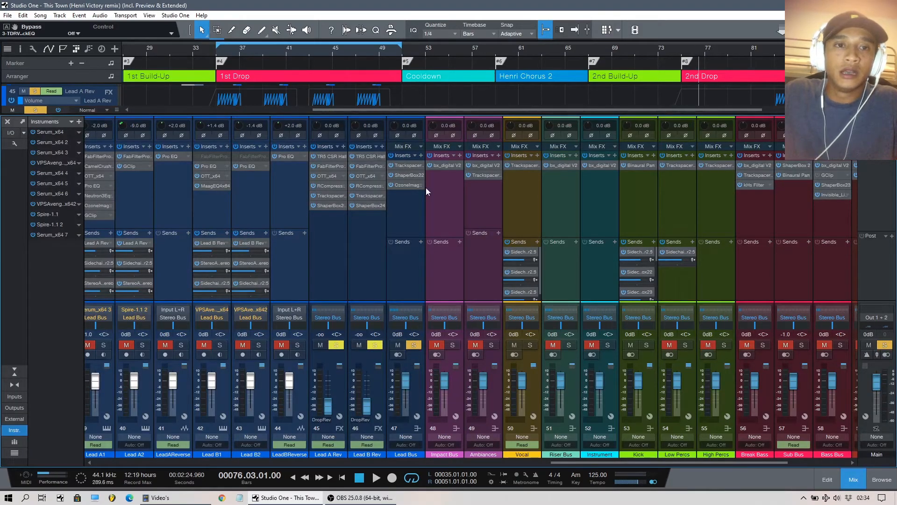
left_click(411, 165)
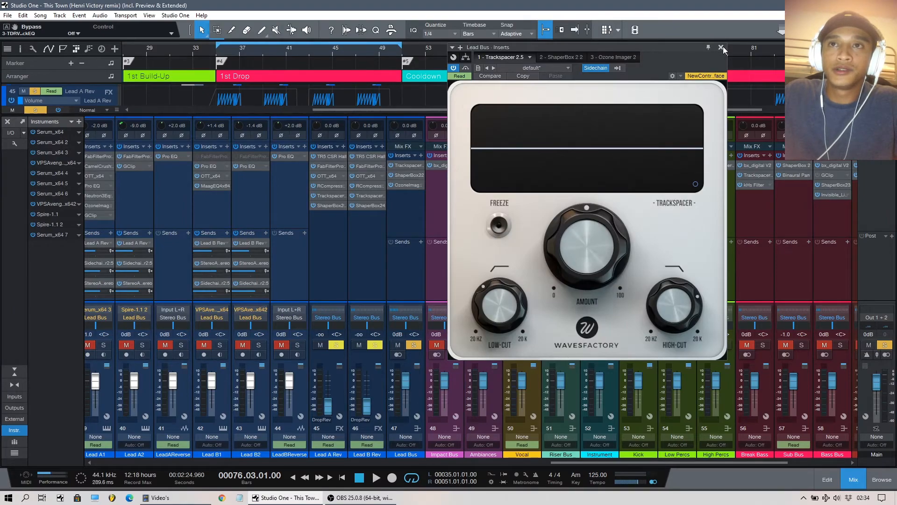
mouse_move(614, 233)
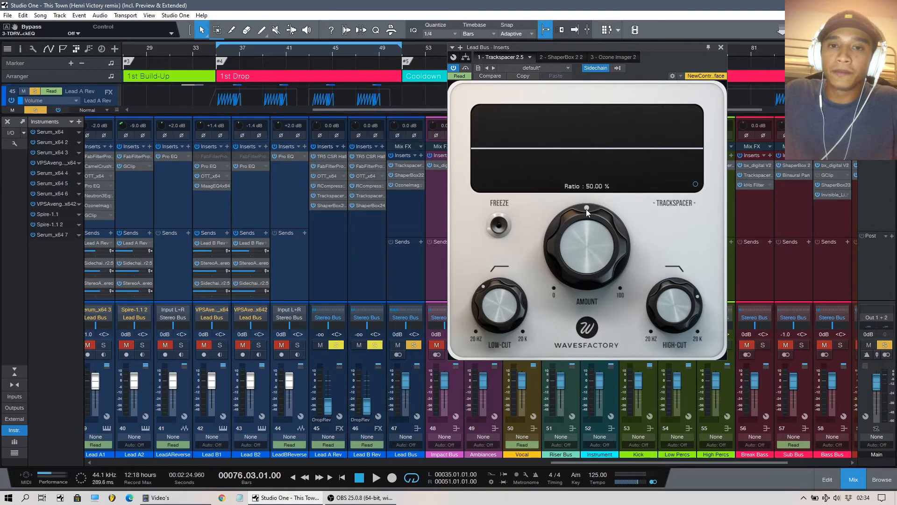
left_click_drag(680, 50, 664, 120)
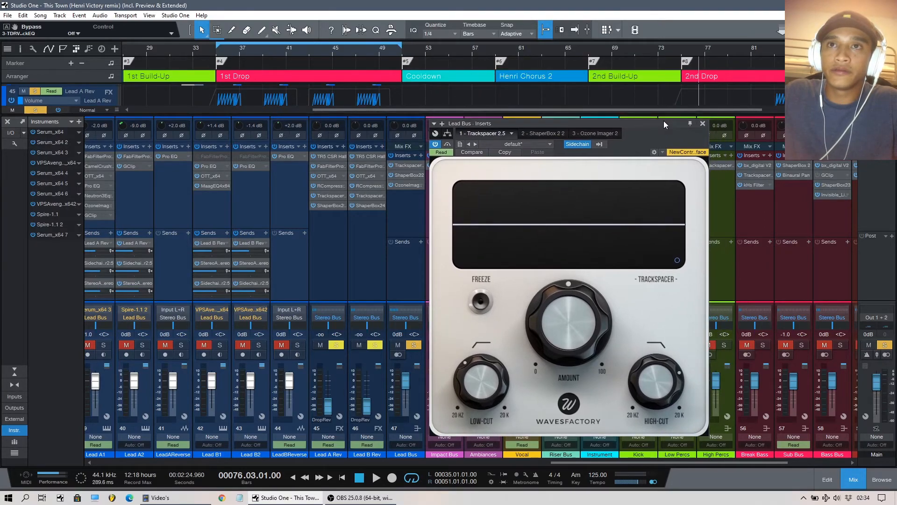
left_click(682, 54)
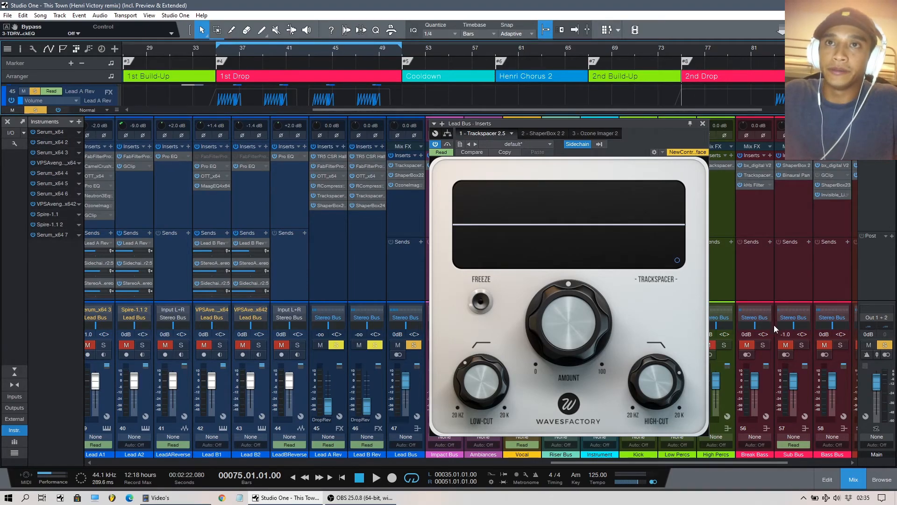
Close the Trackspacer window and solo the Lead Vocal, Vocal Adlibs and Vocal FX tracks
left_click(855, 479)
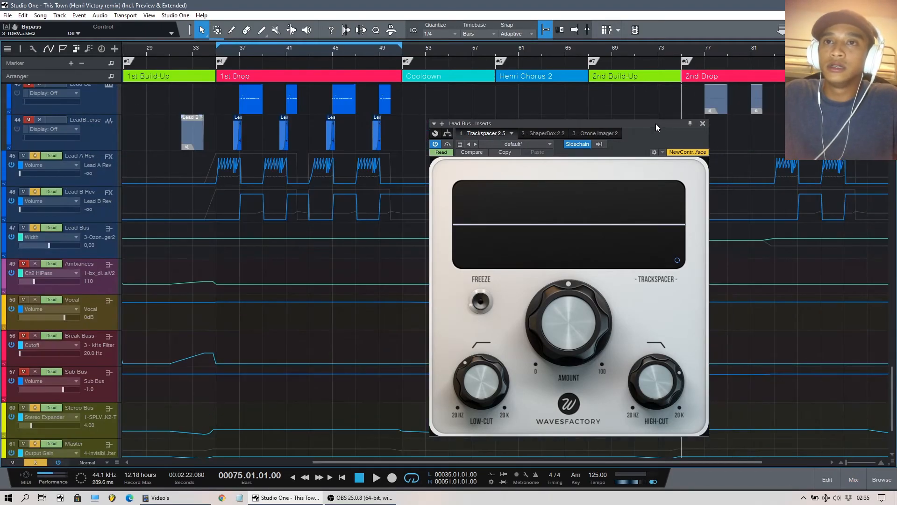
left_click(702, 124)
scroll(691, 185, "up", 7)
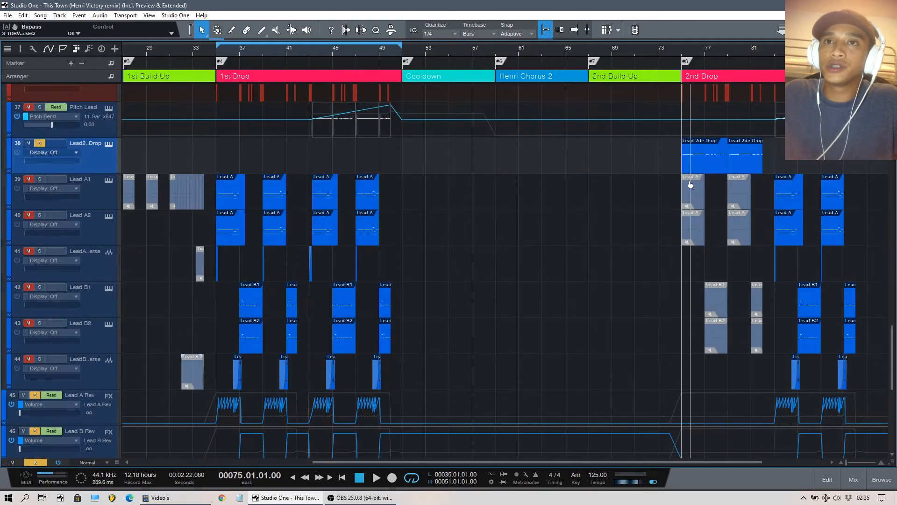
scroll(637, 232, "up", 20)
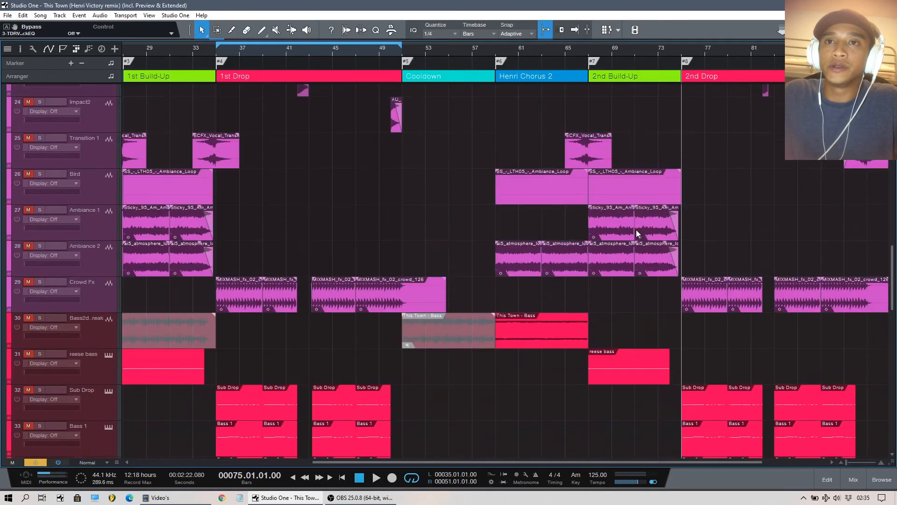
scroll(636, 232, "up", 9)
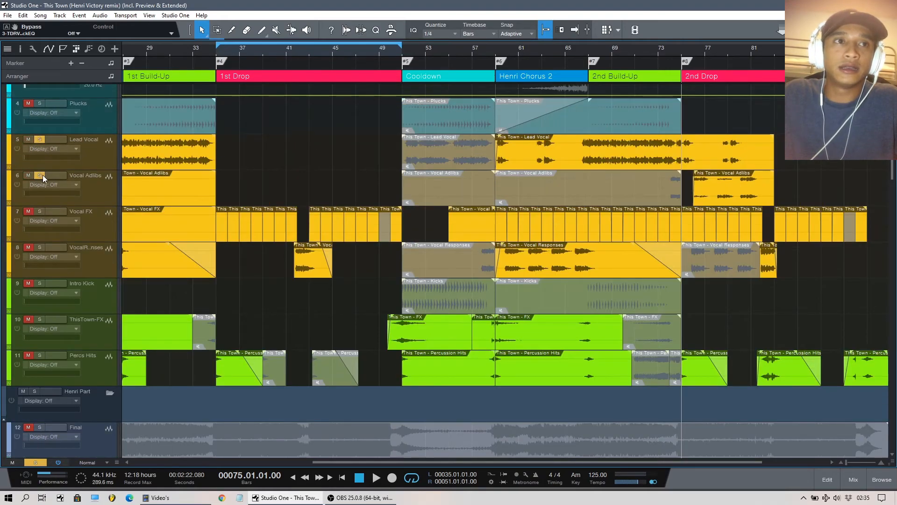
left_click(42, 211)
scroll(887, 210, "down", 3)
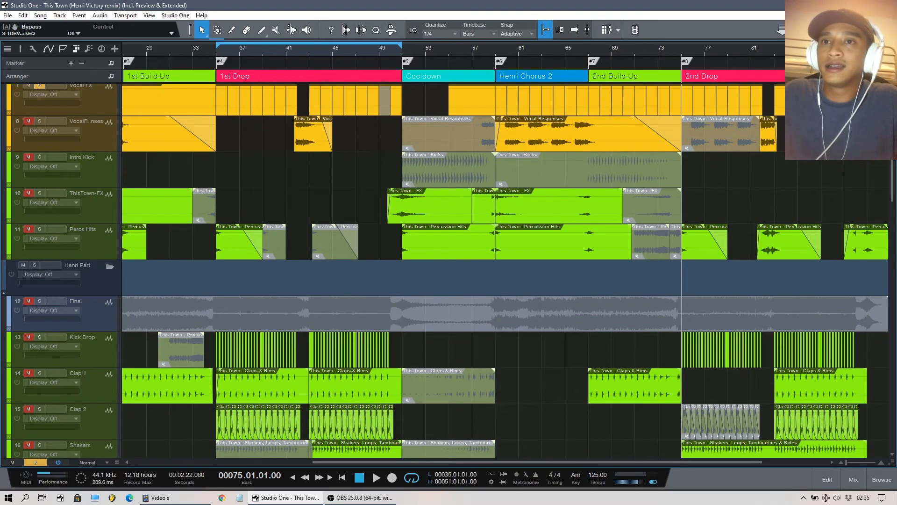
scroll(833, 48, "up", 3)
scroll(505, 271, "down", 5)
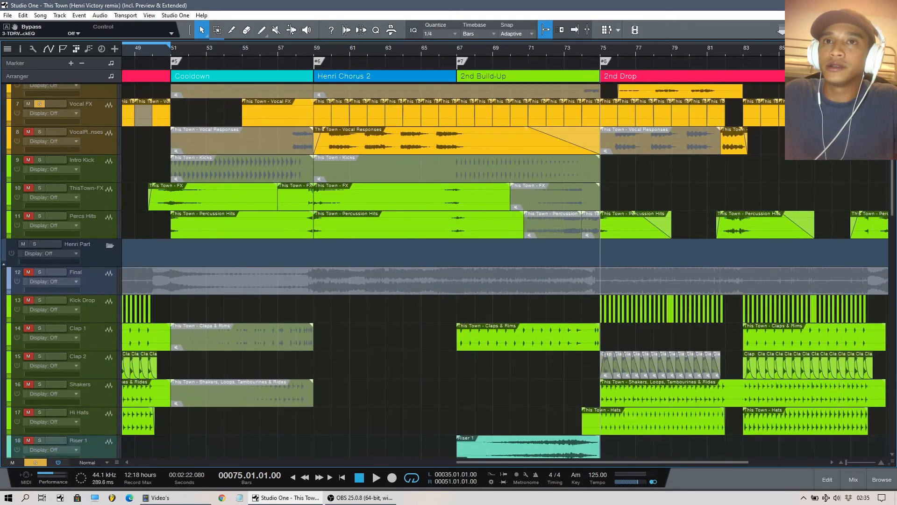
scroll(831, 318, "down", 4)
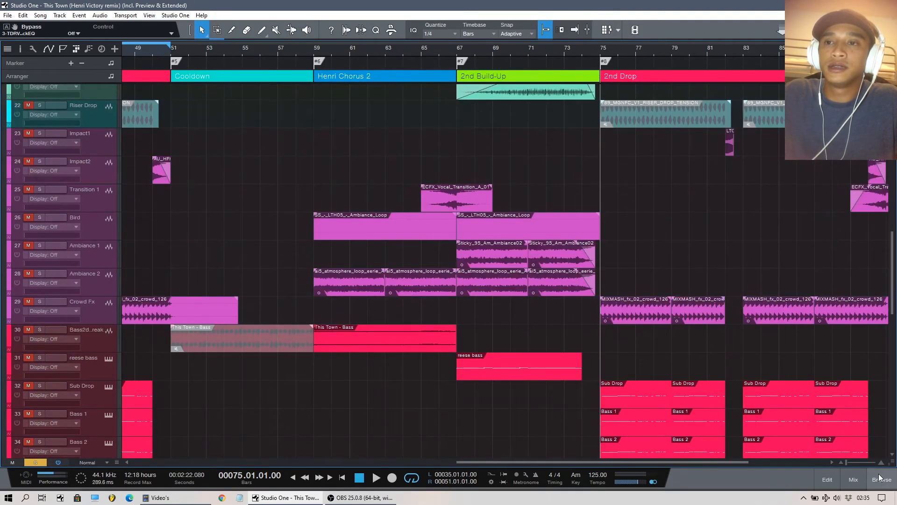
Reopen the Lead Bus channel's Trackspacer insert, hide the mixer console and move the plug-in window clear of the 2nd Drop
left_click(855, 478)
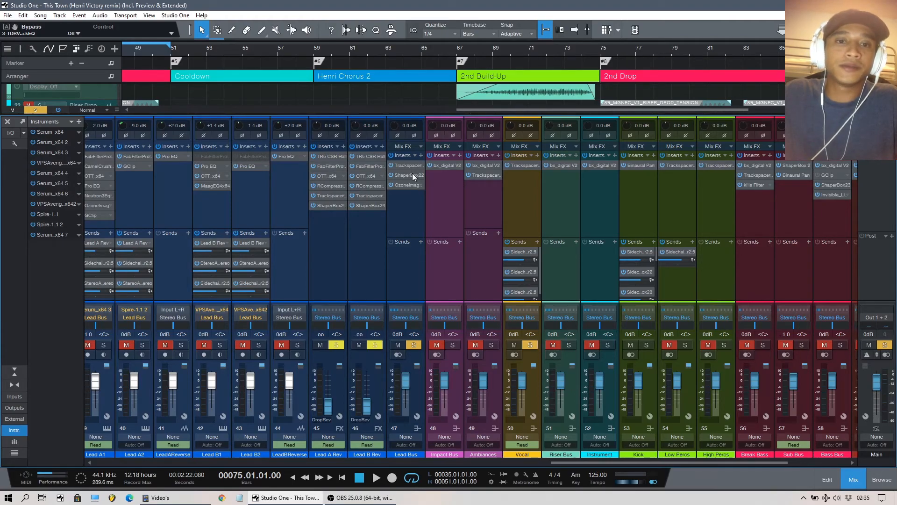
left_click(412, 176)
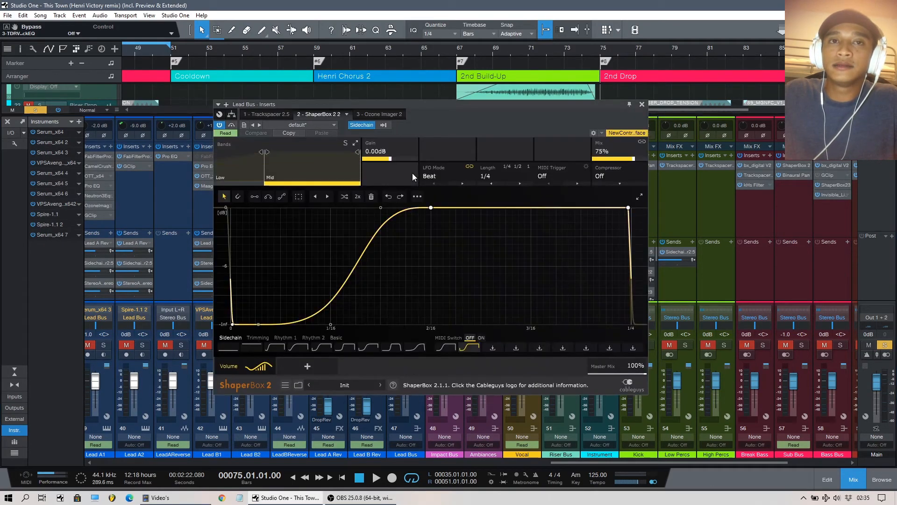
left_click(643, 104)
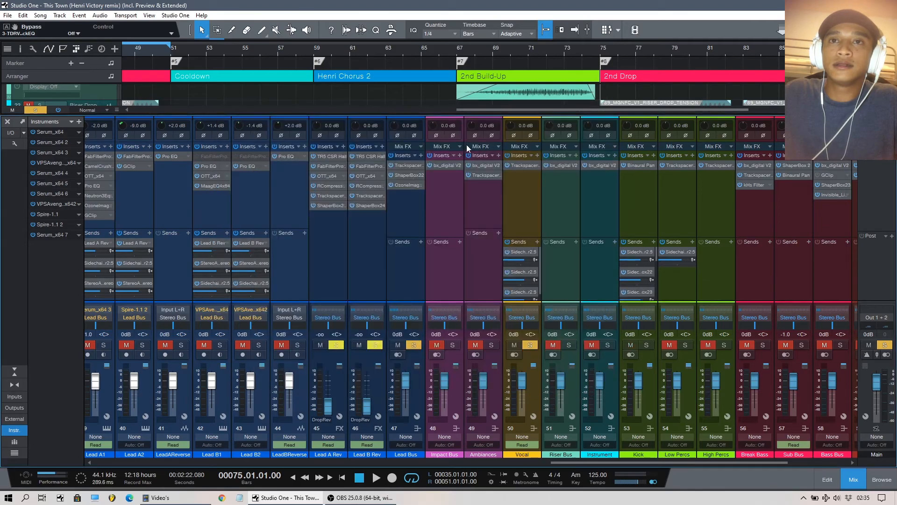
left_click(403, 165)
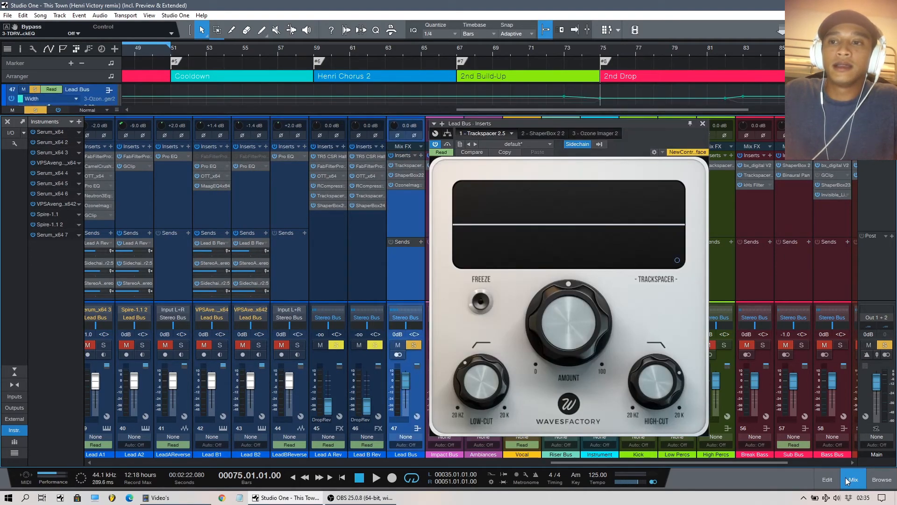
left_click(848, 481)
left_click_drag(643, 124, 295, 42)
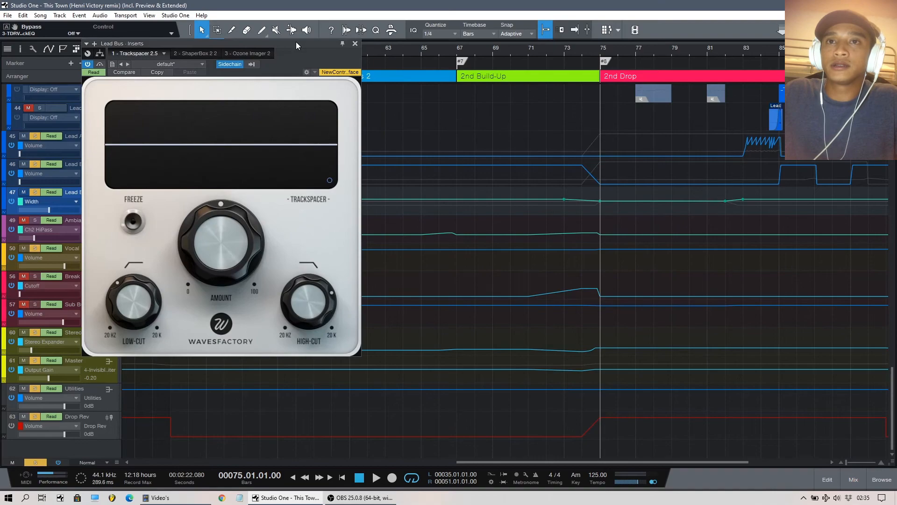
Audition the lead with the soloed vocals from bar 75, bypass Trackspacer during playback, and return the playhead to bar 75
key("space")
mouse_move(228, 212)
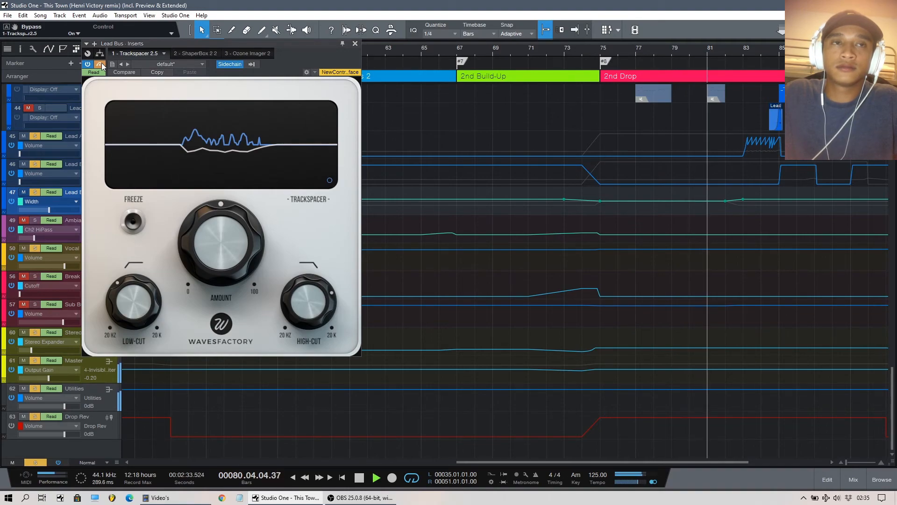
key("space")
left_click(604, 46)
Replay the 2nd Drop from bar 75 with Trackspacer active, bypass it during playback and re-enable it
key("space")
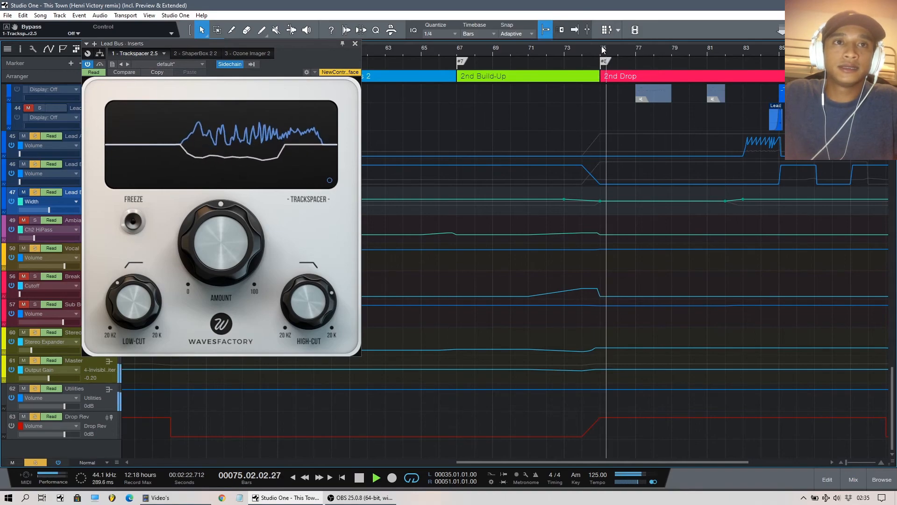
left_click(100, 64)
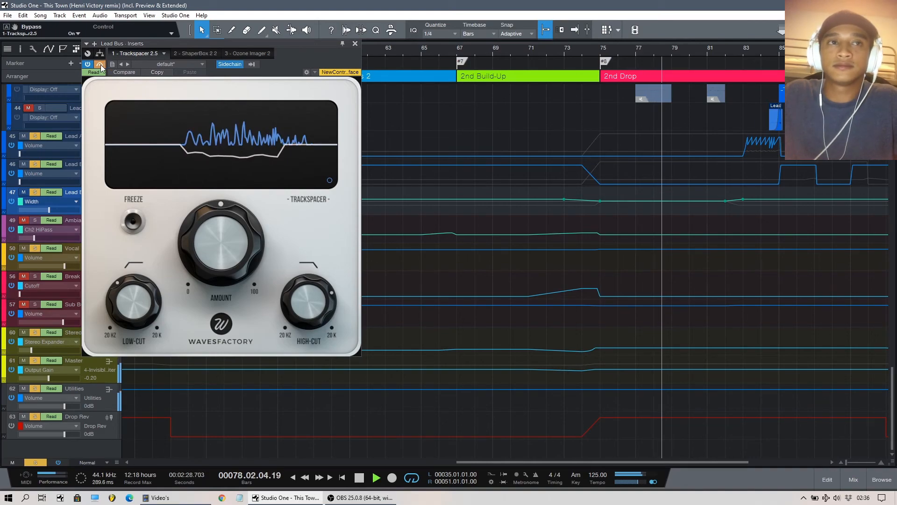
left_click(100, 64)
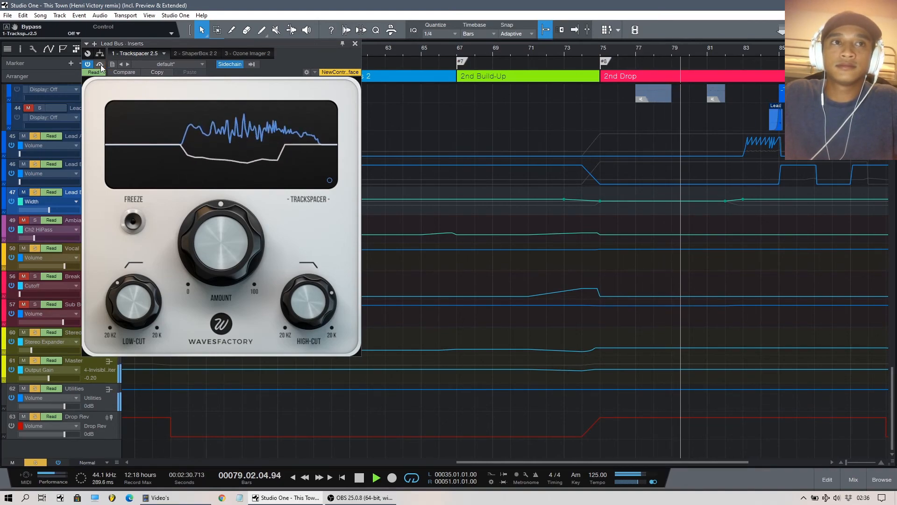